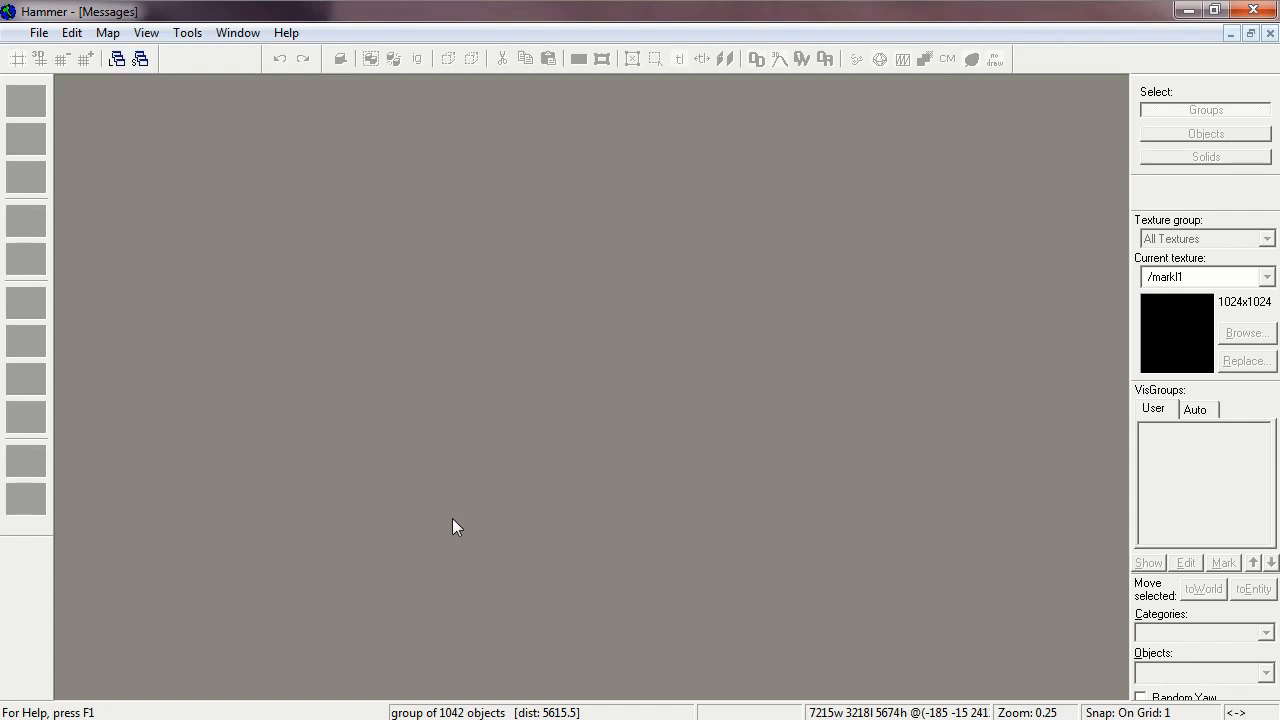
Step: Open the map file l4d_noe3.vmf from the noesis folder
{"action": "left_click", "coordinate": [37, 36]}
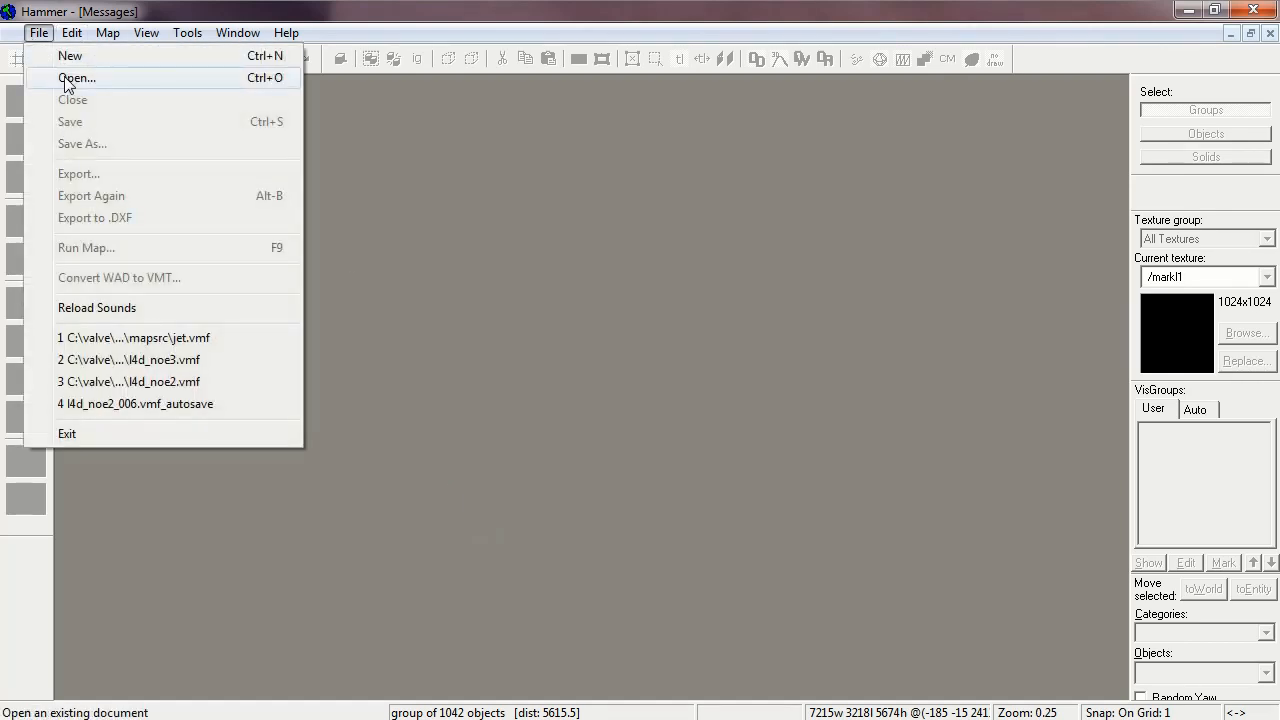
{"action": "left_click", "coordinate": [67, 80]}
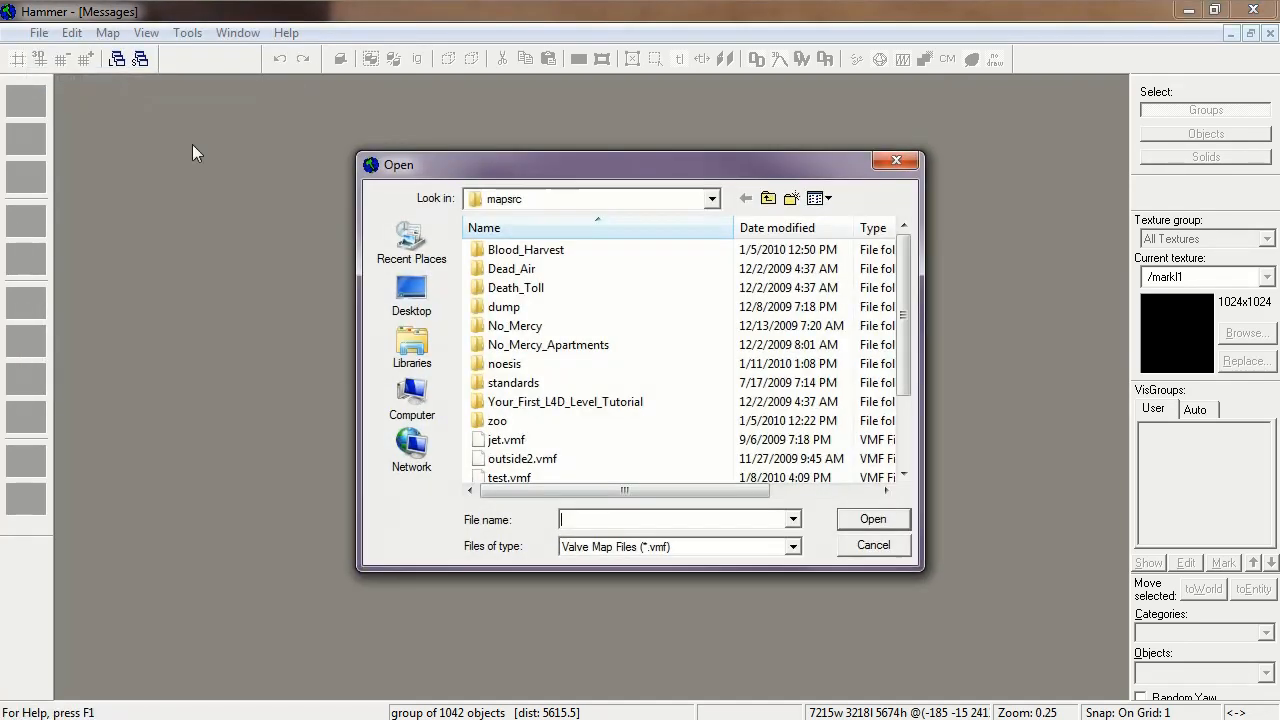
{"action": "double_click", "coordinate": [505, 366]}
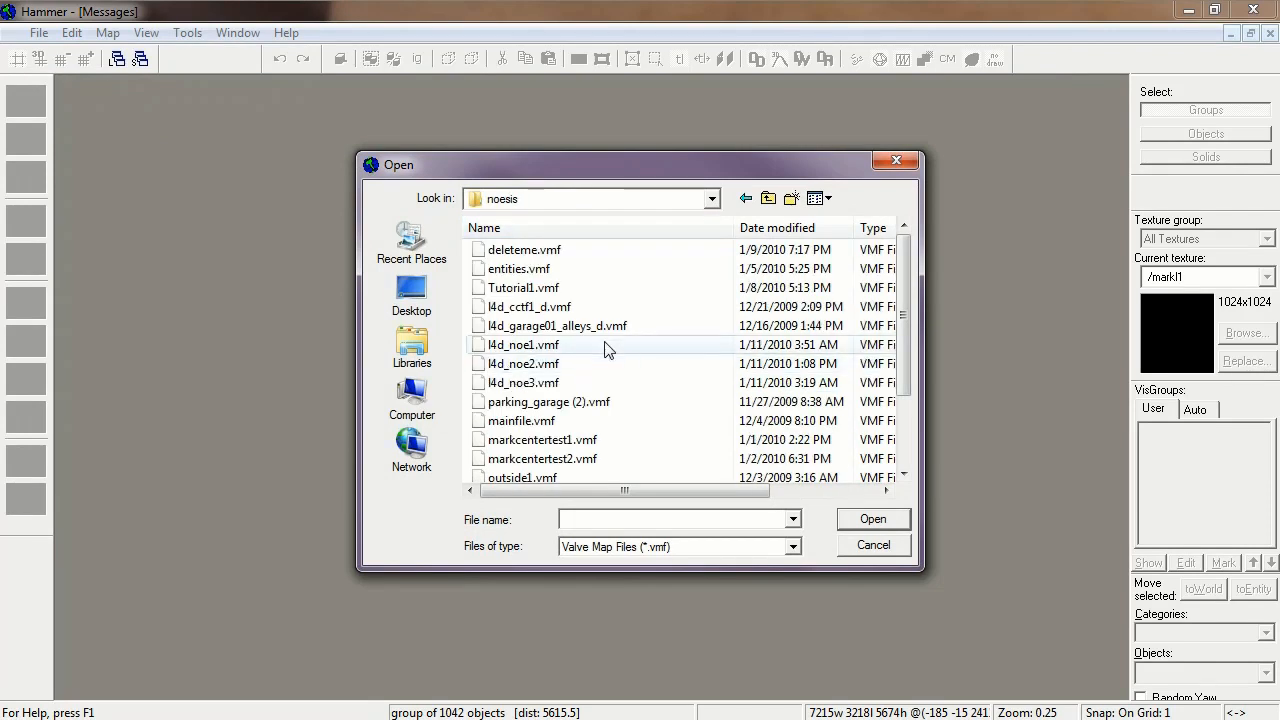
{"action": "double_click", "coordinate": [547, 385]}
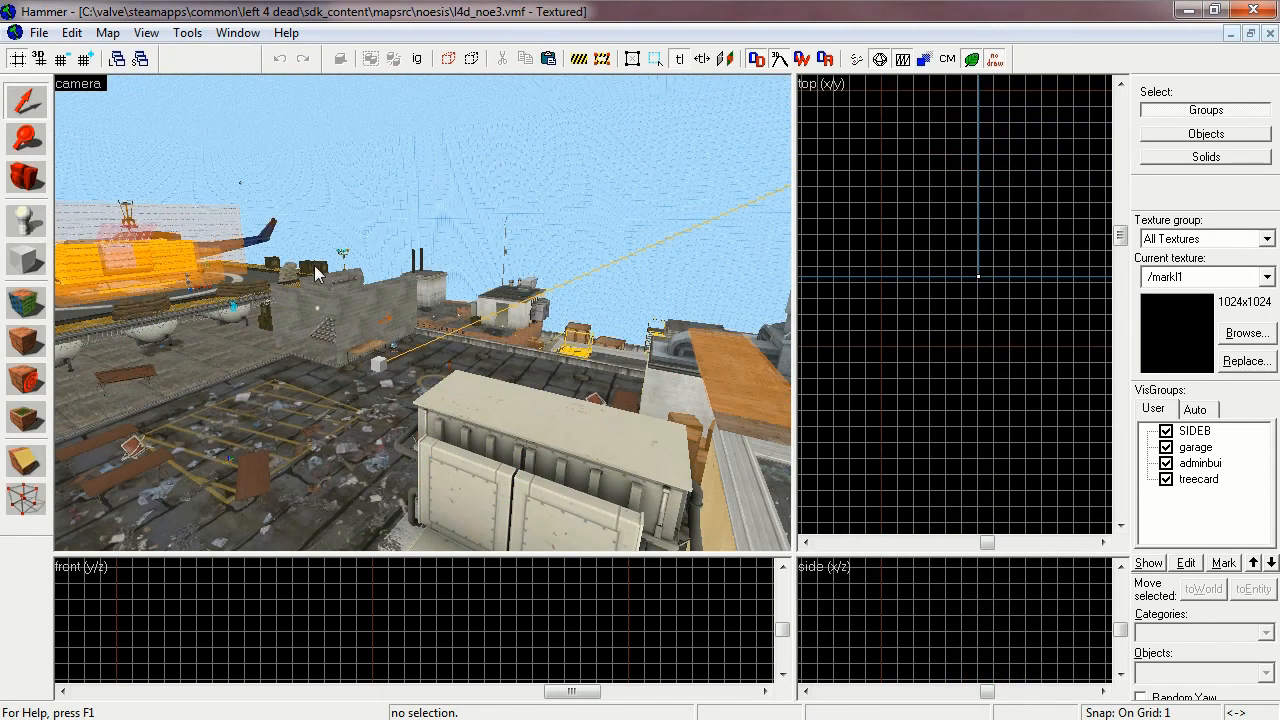
Step: Select the long ledge solid along the roof edge beside the SOS lettering and maximize the camera view
{"action": "left_click", "coordinate": [28, 178]}
{"action": "left_click_drag", "start_coordinate": [440, 212], "coordinate": [423, 313]}
{"action": "key", "text": "w"}
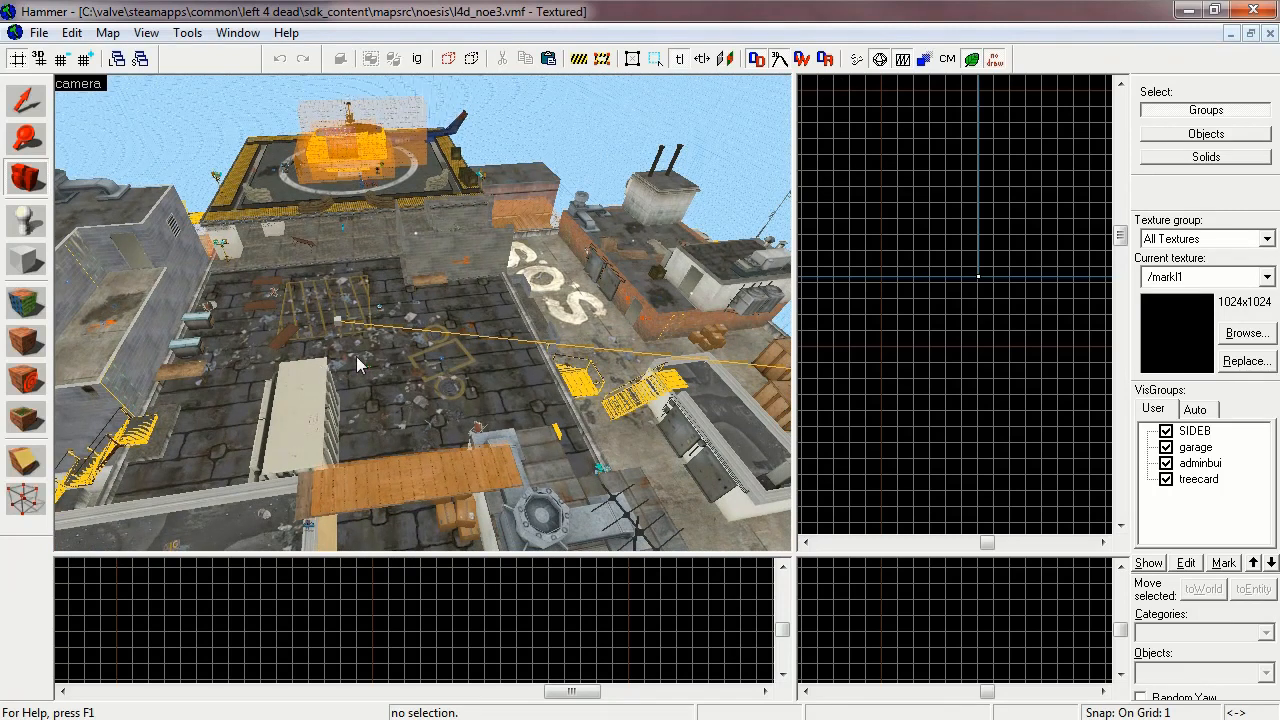
{"action": "key", "text": "shift+s"}
{"action": "left_click", "coordinate": [519, 313]}
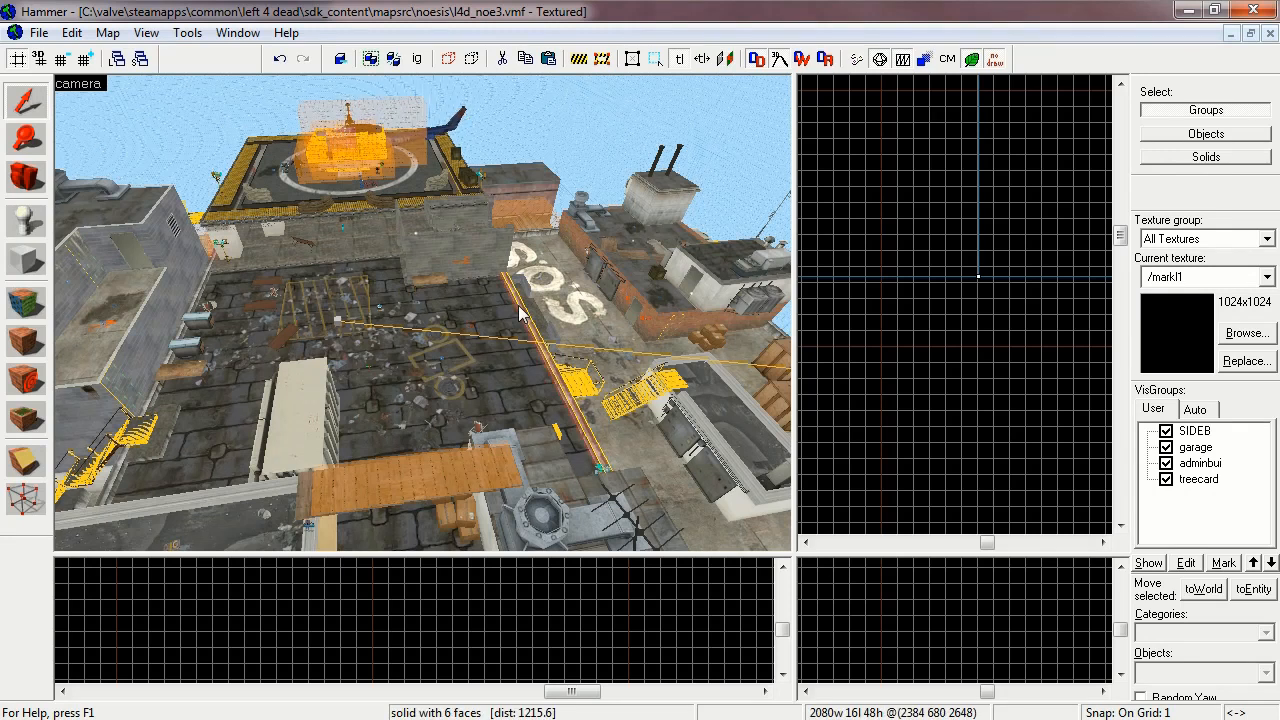
{"action": "key", "text": "shift+z"}
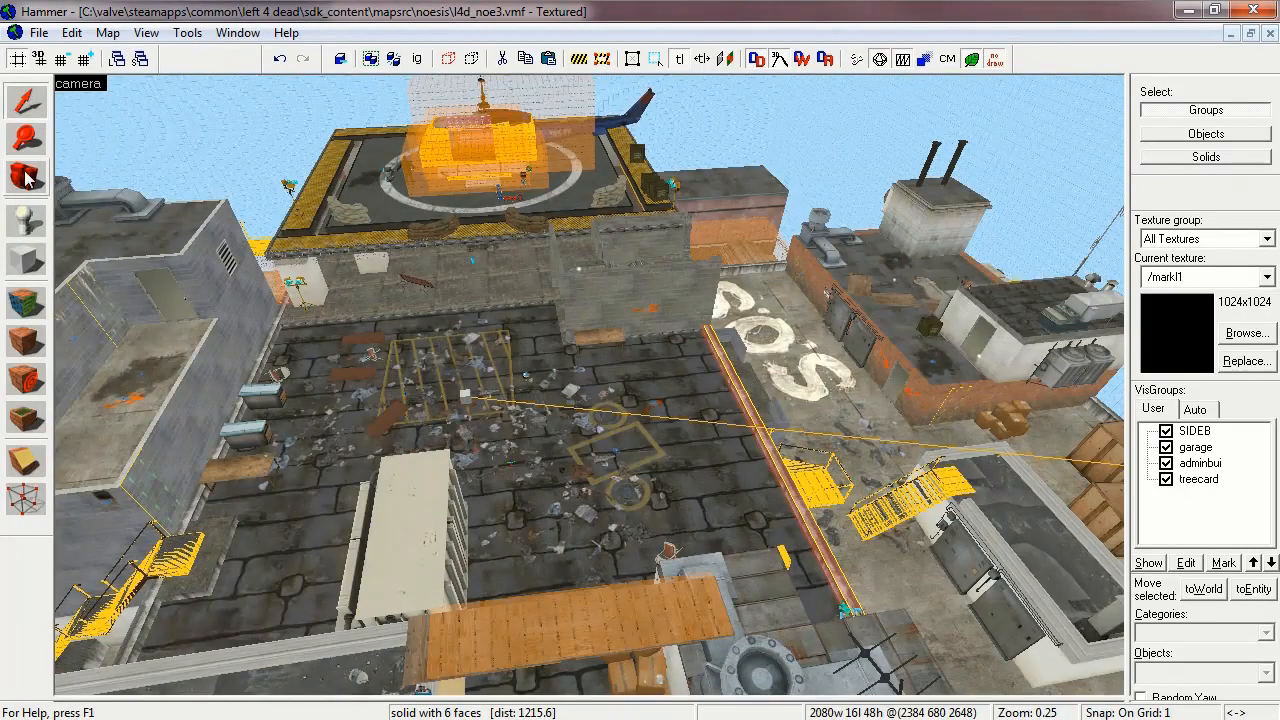
Step: Fly the camera across the rooftop to the radio table by the brick wall with the evacuation map
{"action": "left_click", "coordinate": [30, 178]}
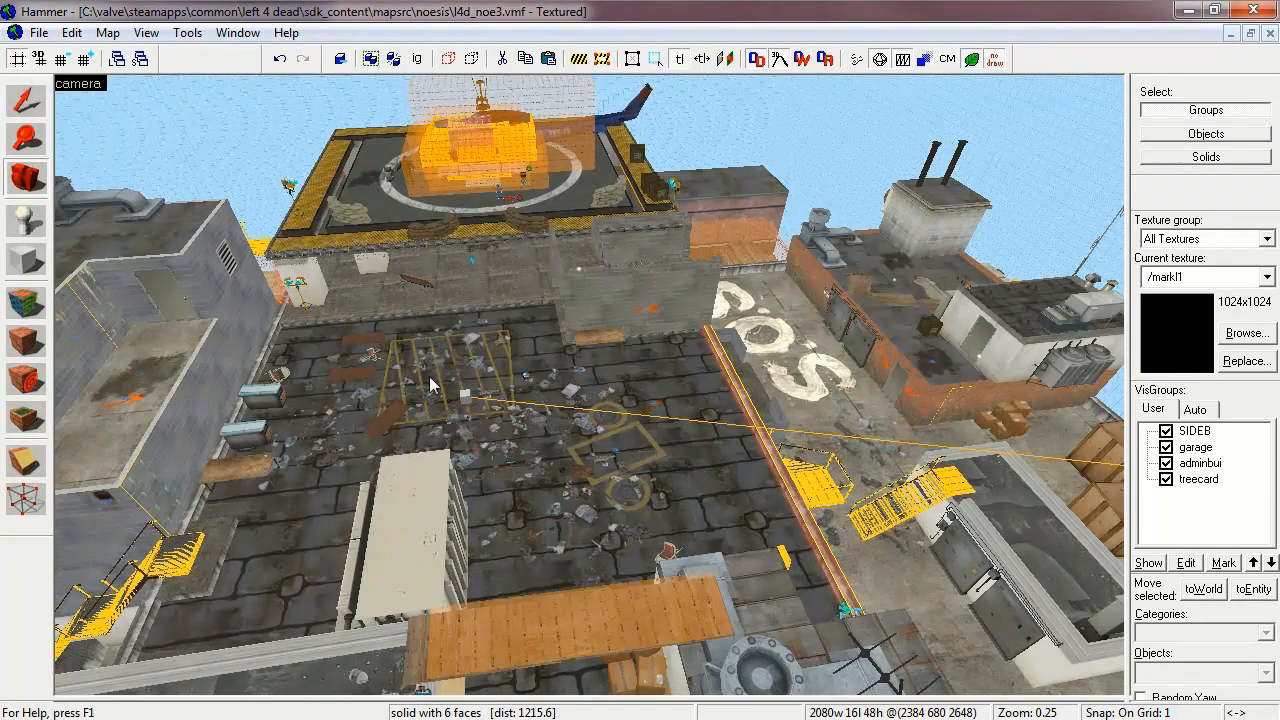
{"action": "key", "text": "z"}
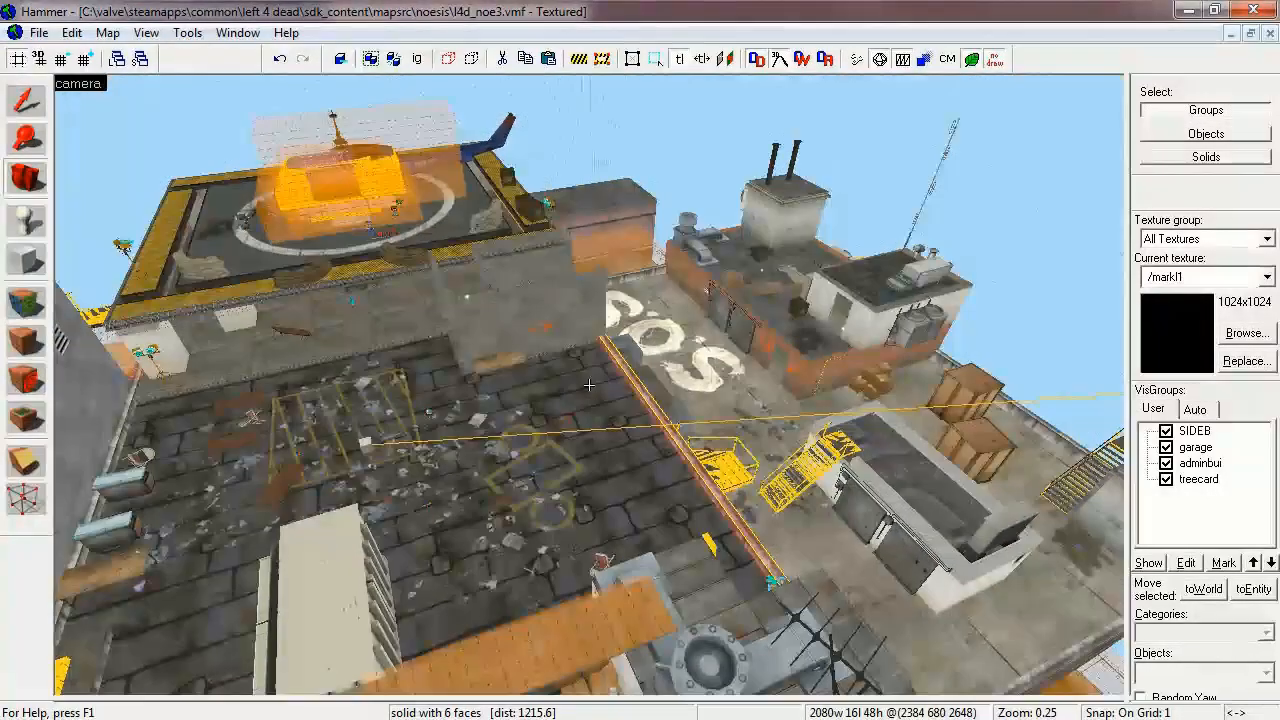
{"action": "key", "text": "w"}
{"action": "key", "text": "w"}
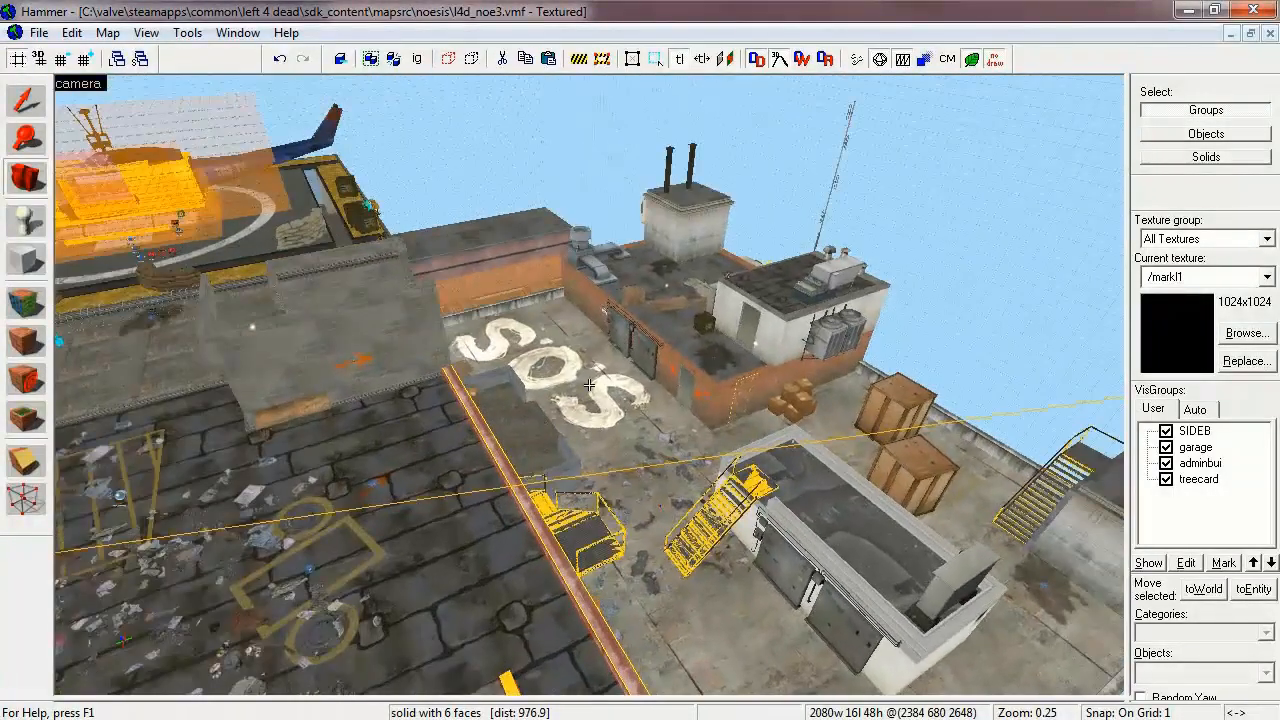
{"action": "key", "text": "w"}
{"action": "key", "text": "w"}
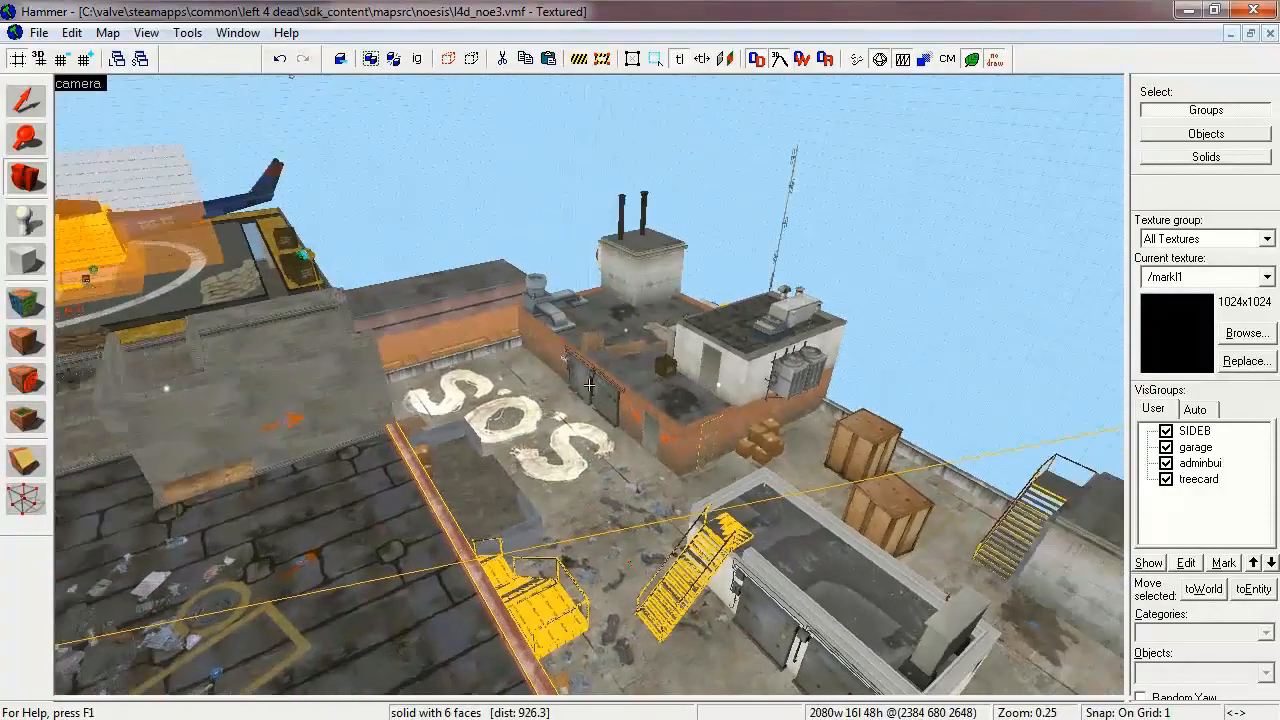
{"action": "key", "text": "w"}
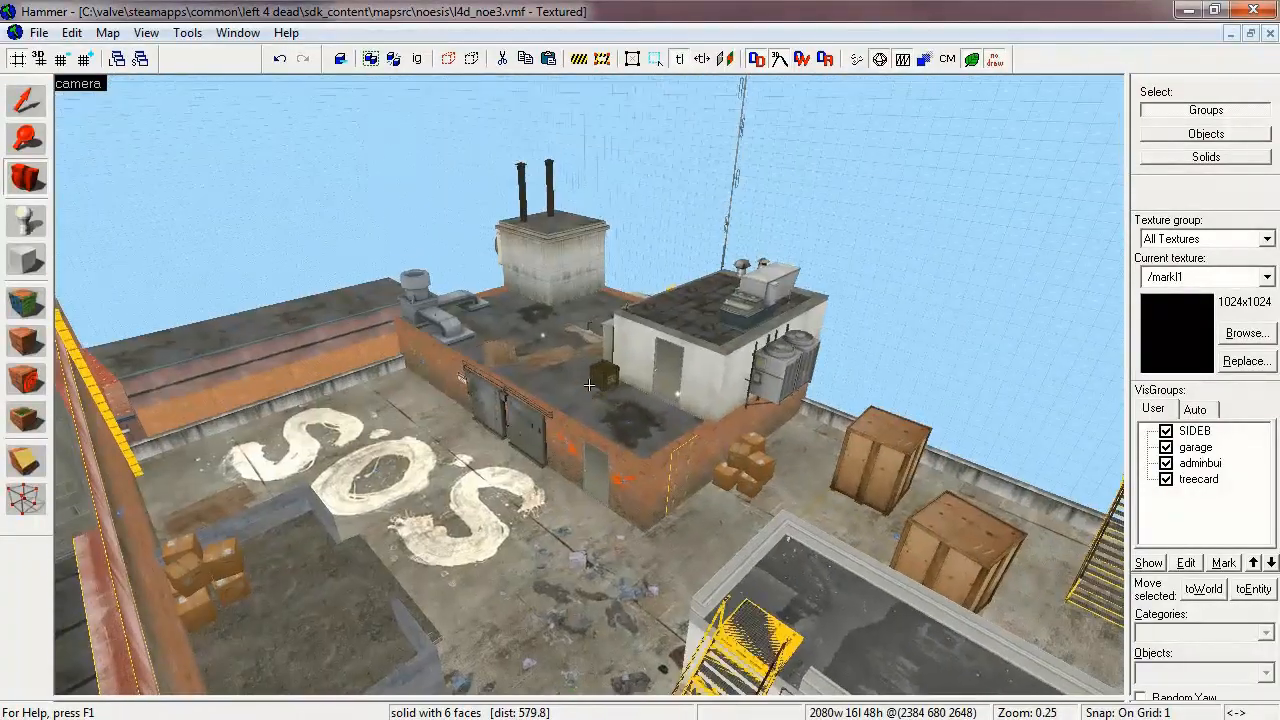
{"action": "key", "text": "w"}
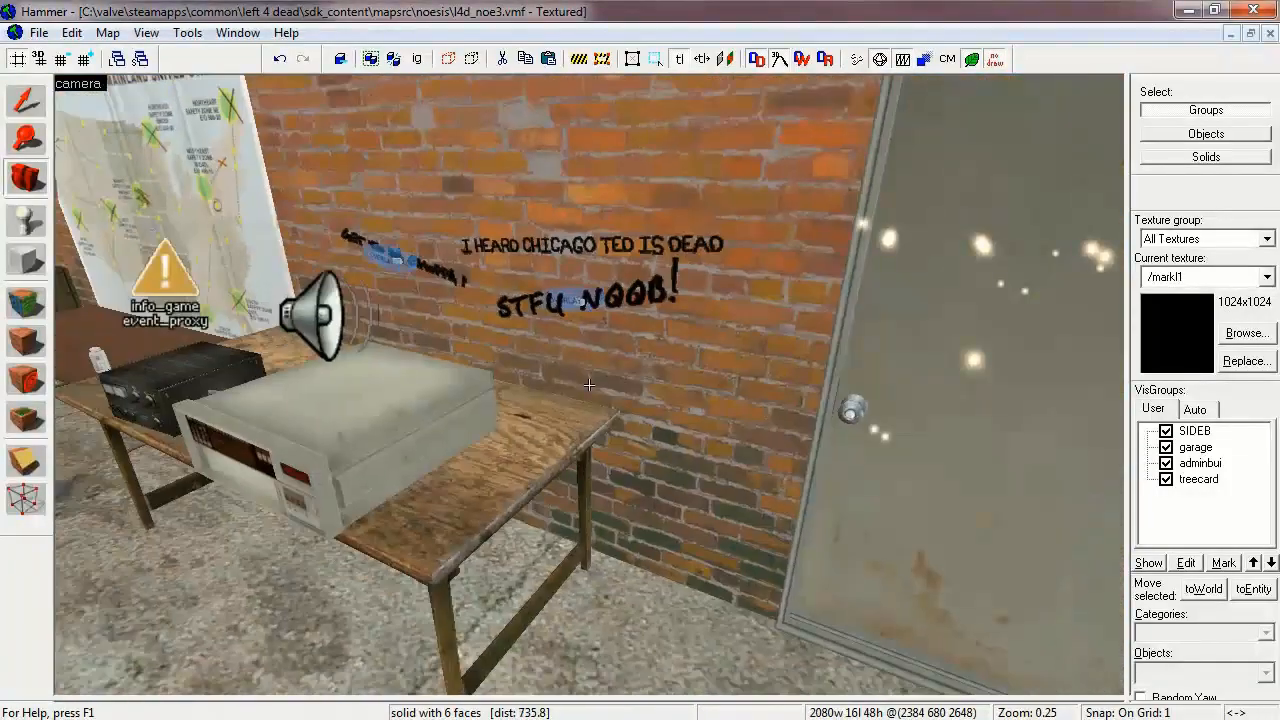
{"action": "key", "text": "s"}
{"action": "key", "text": "z"}
Step: Select the black ham radio on the table and open its trigger_finale object properties
{"action": "left_click", "coordinate": [27, 101]}
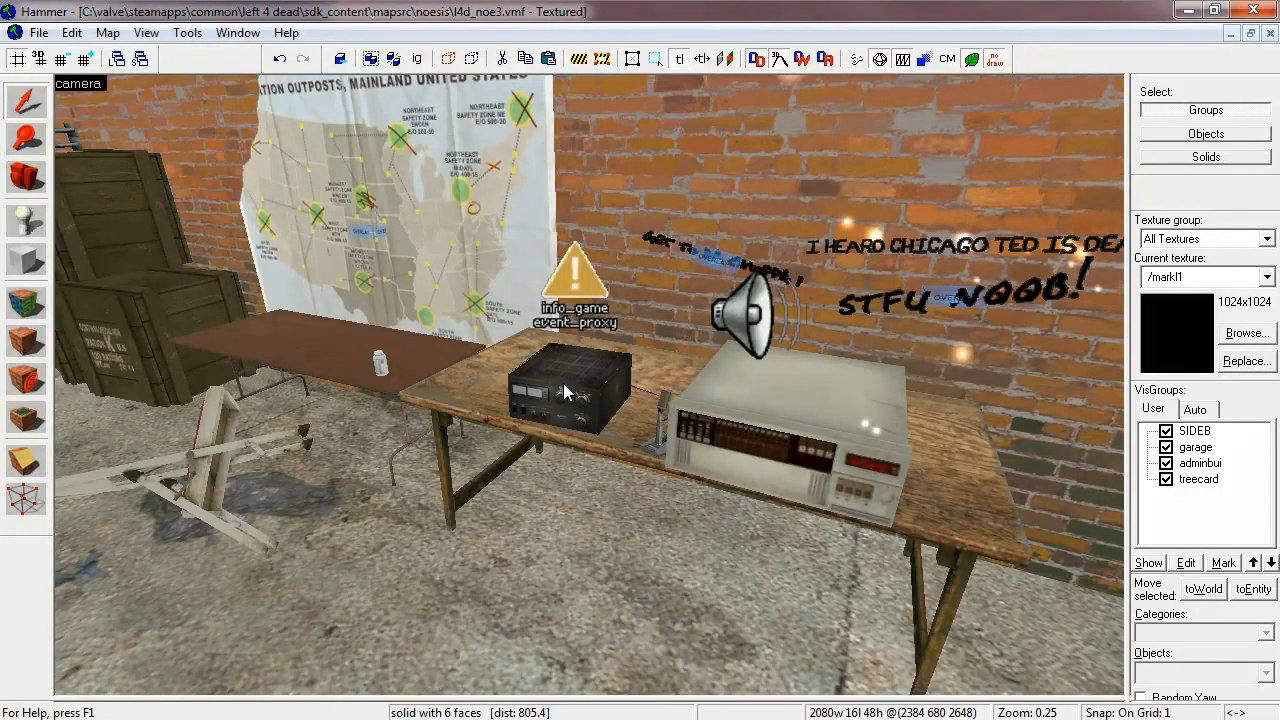
{"action": "left_click", "coordinate": [563, 383]}
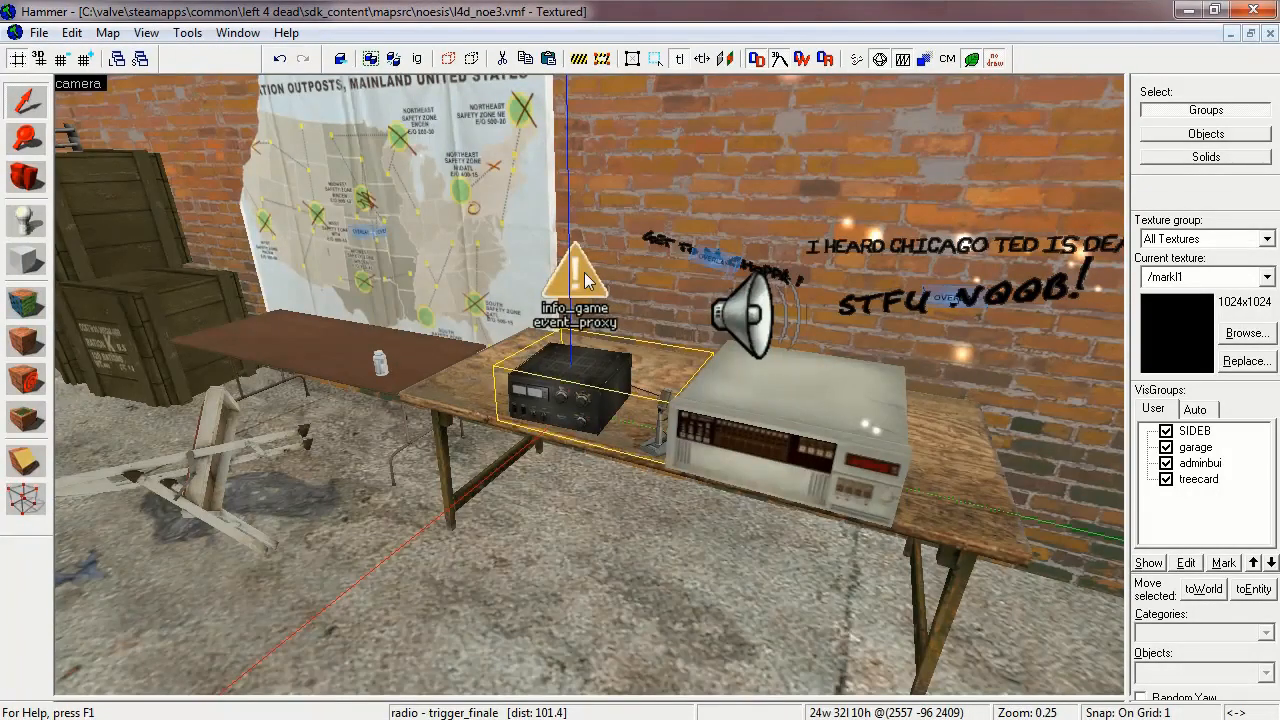
{"action": "double_click", "coordinate": [567, 392]}
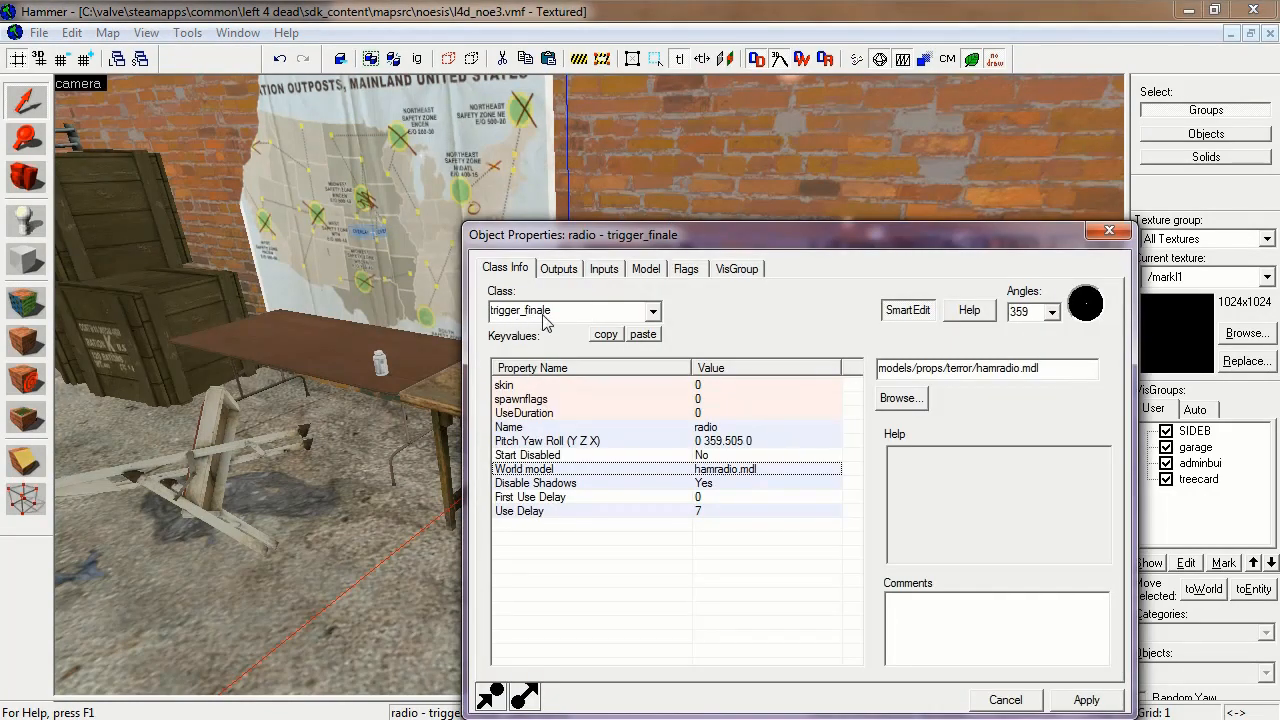
Step: Check the radio's class with trigger_finale chosen, and examine its Name and Start Disabled properties
{"action": "left_click", "coordinate": [653, 312]}
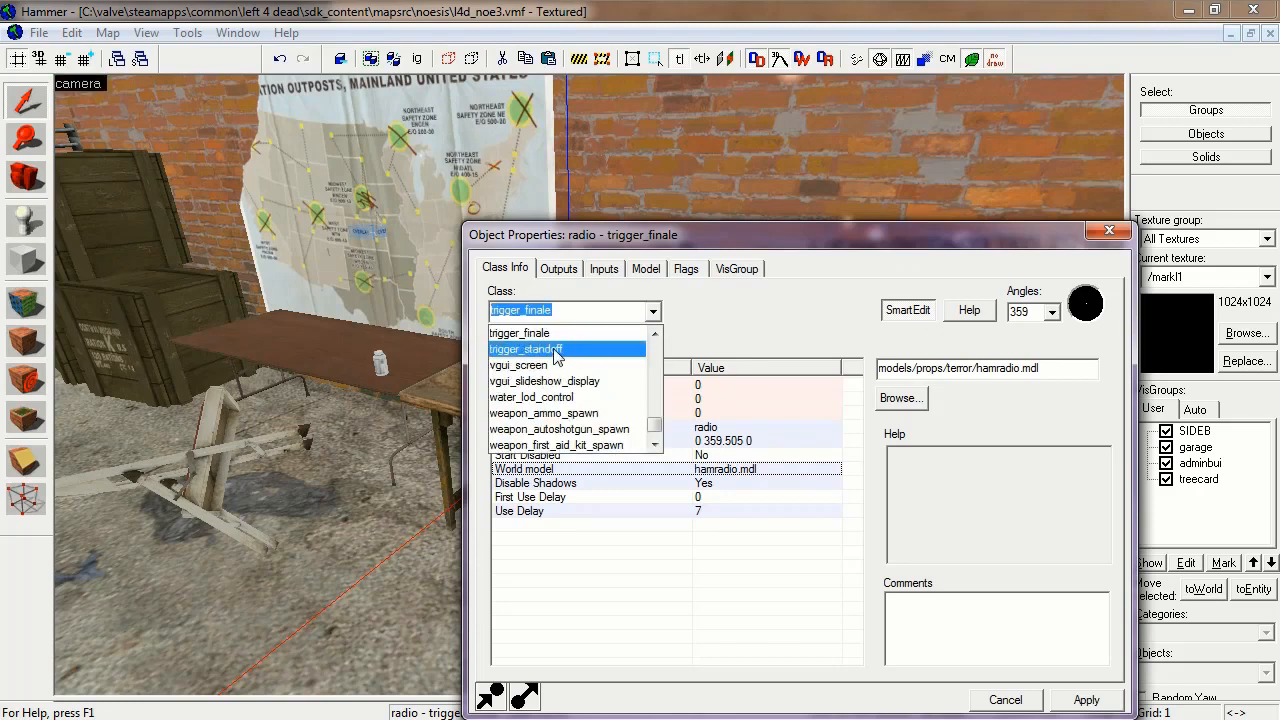
{"action": "left_click", "coordinate": [547, 334]}
{"action": "left_click", "coordinate": [530, 429]}
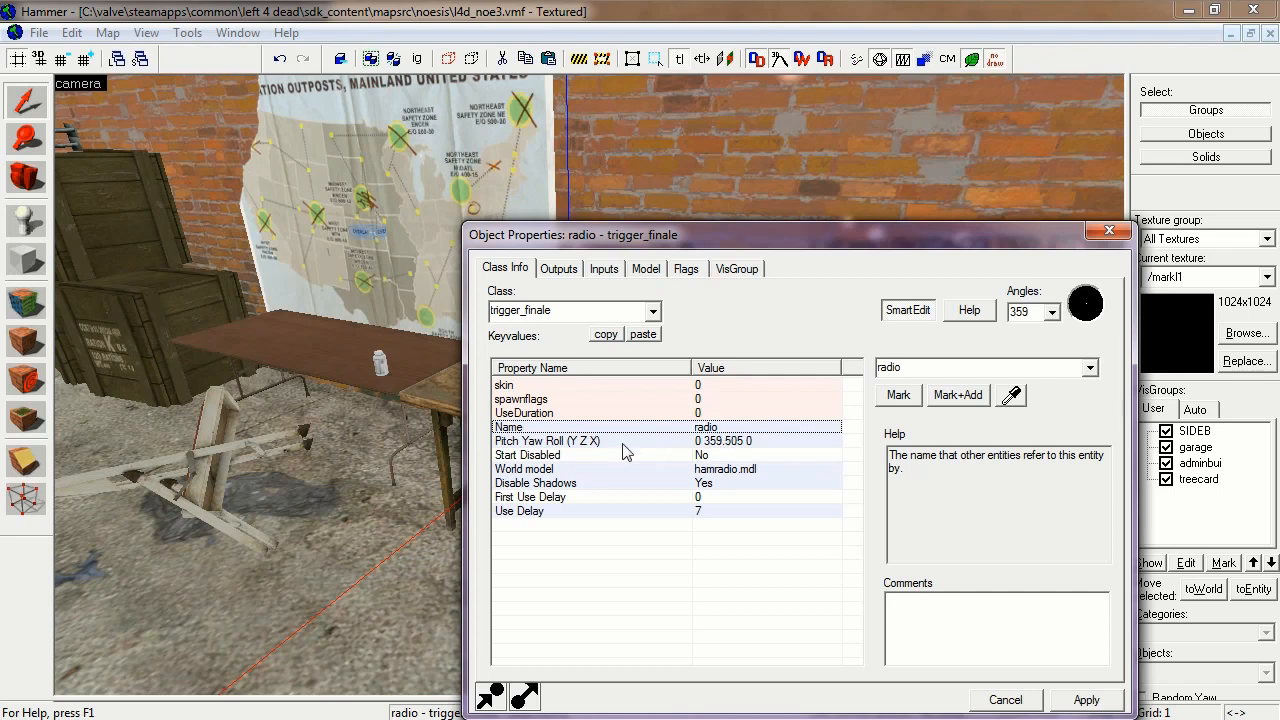
{"action": "left_click", "coordinate": [530, 456]}
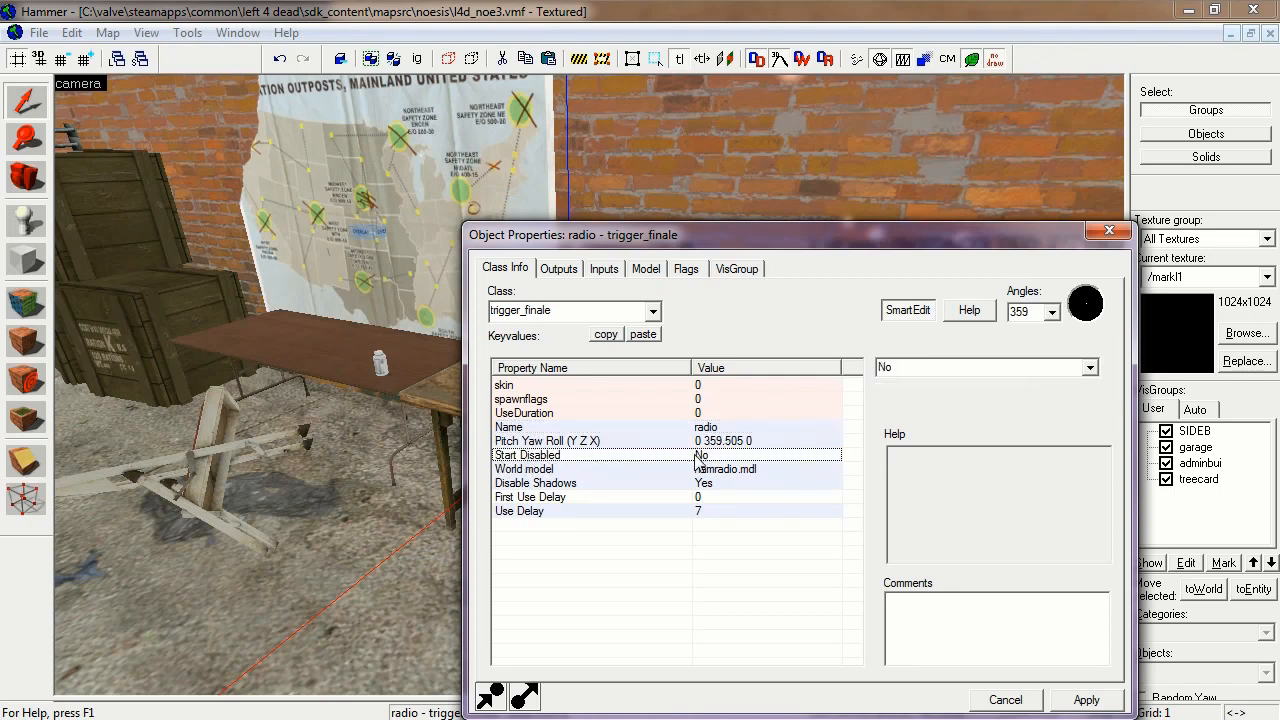
Step: Preview the radio's world model in the Model Browser with the filter cleared, and examine its Disable Shadows and Use Delay properties
{"action": "left_click", "coordinate": [528, 470]}
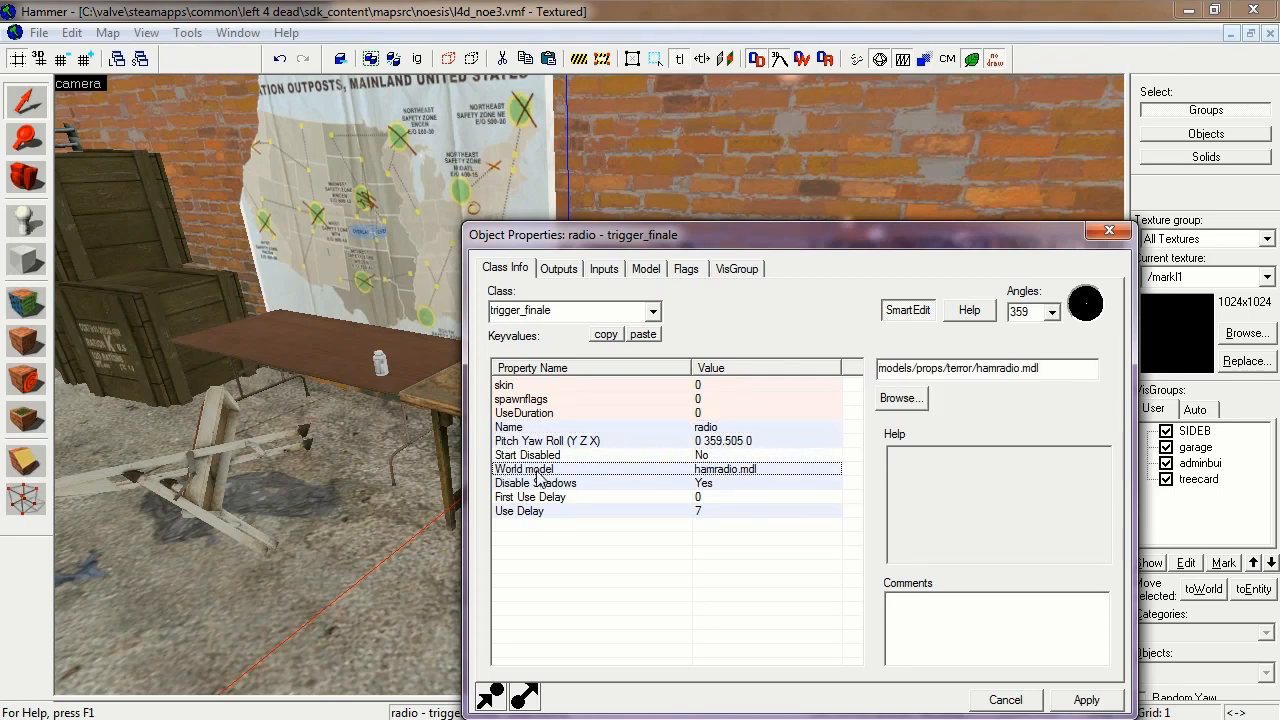
{"action": "left_click", "coordinate": [907, 405]}
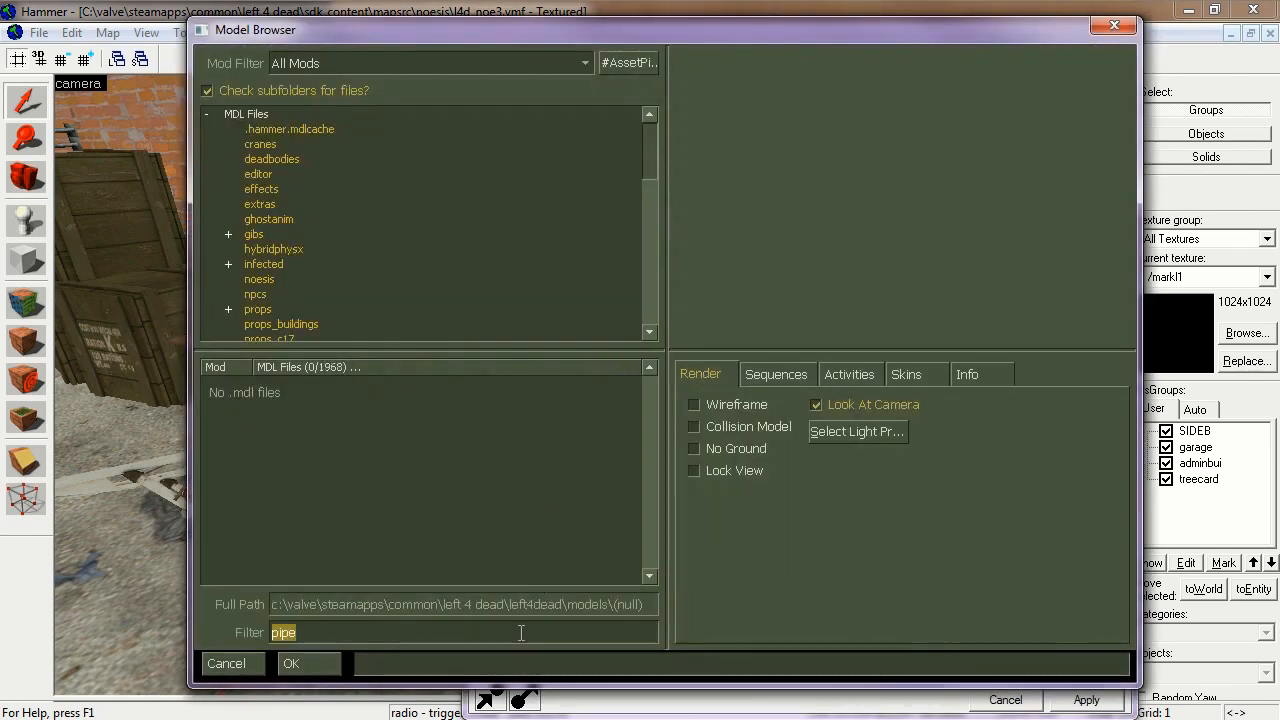
{"action": "key", "text": "BackSpace"}
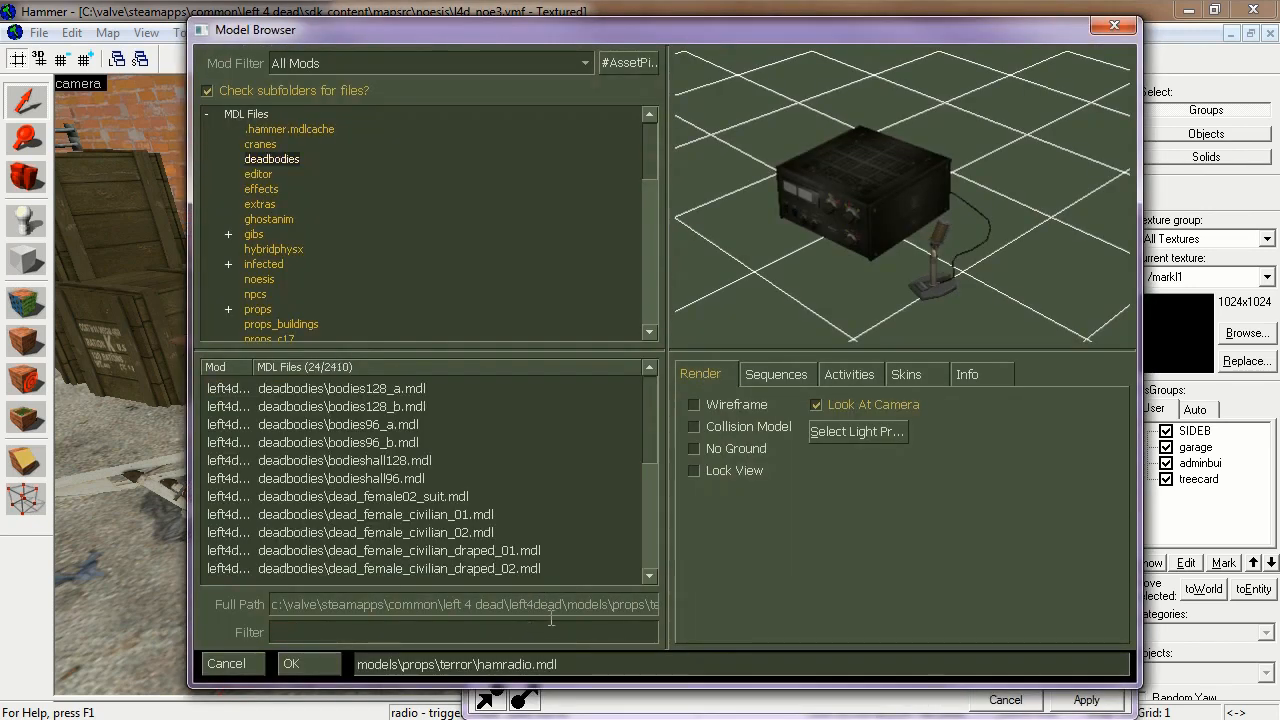
{"action": "left_click_drag", "start_coordinate": [876, 250], "coordinate": [910, 175]}
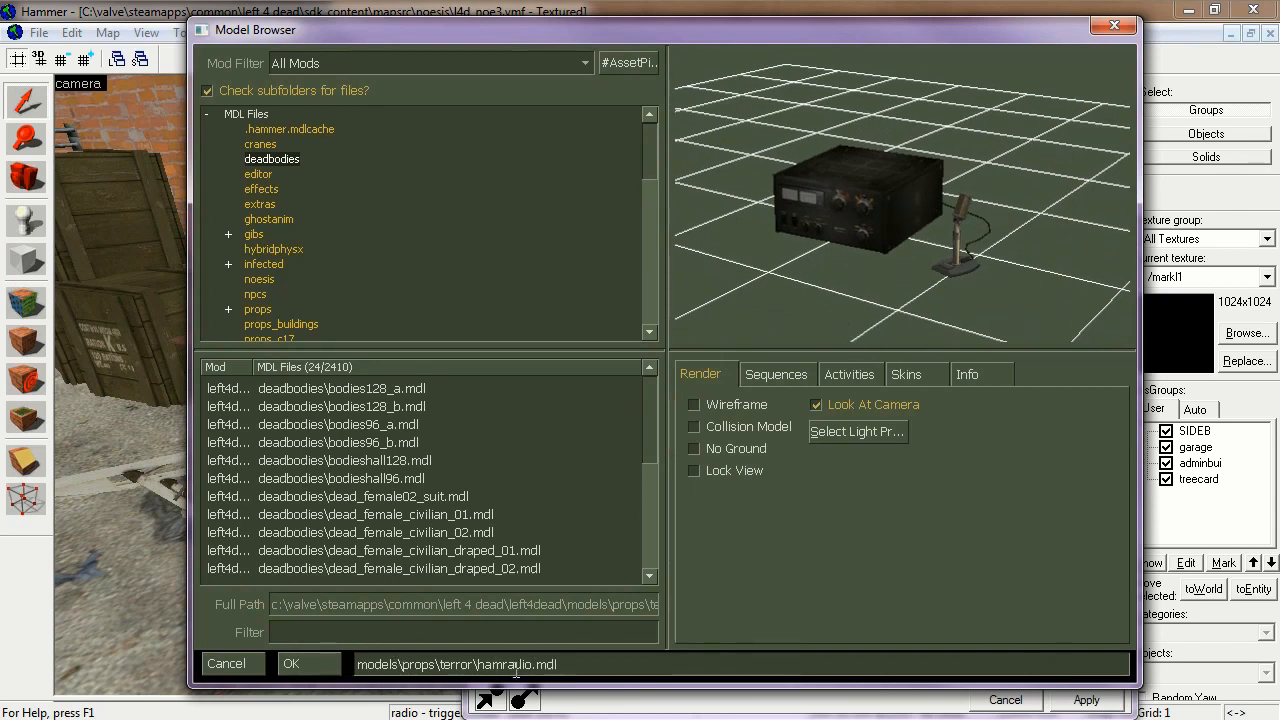
{"action": "left_click", "coordinate": [239, 669]}
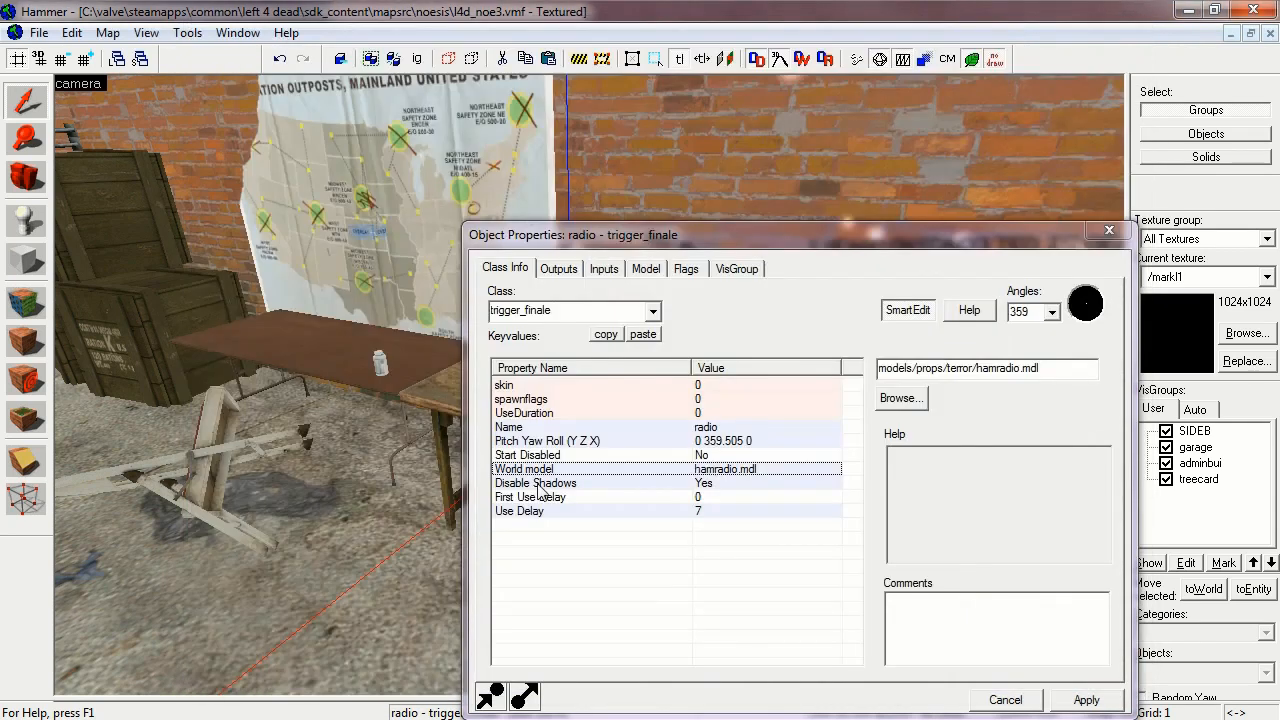
{"action": "left_click", "coordinate": [540, 487]}
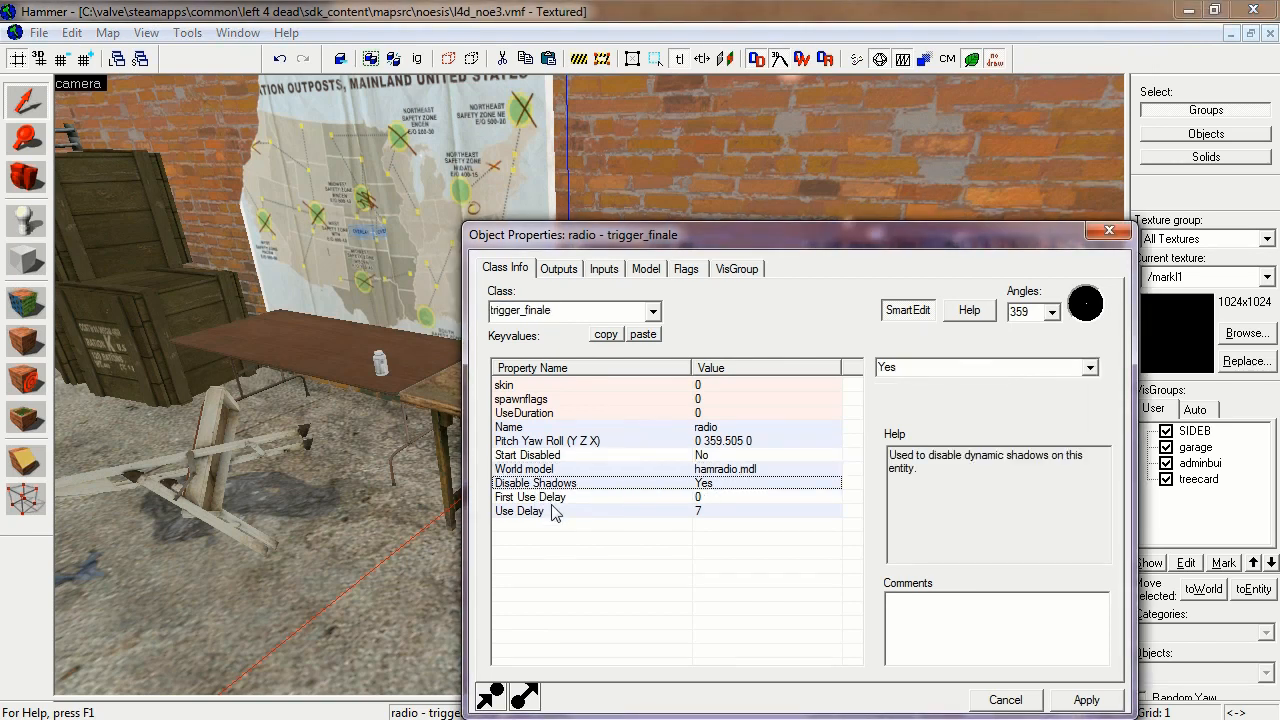
{"action": "left_click", "coordinate": [519, 510]}
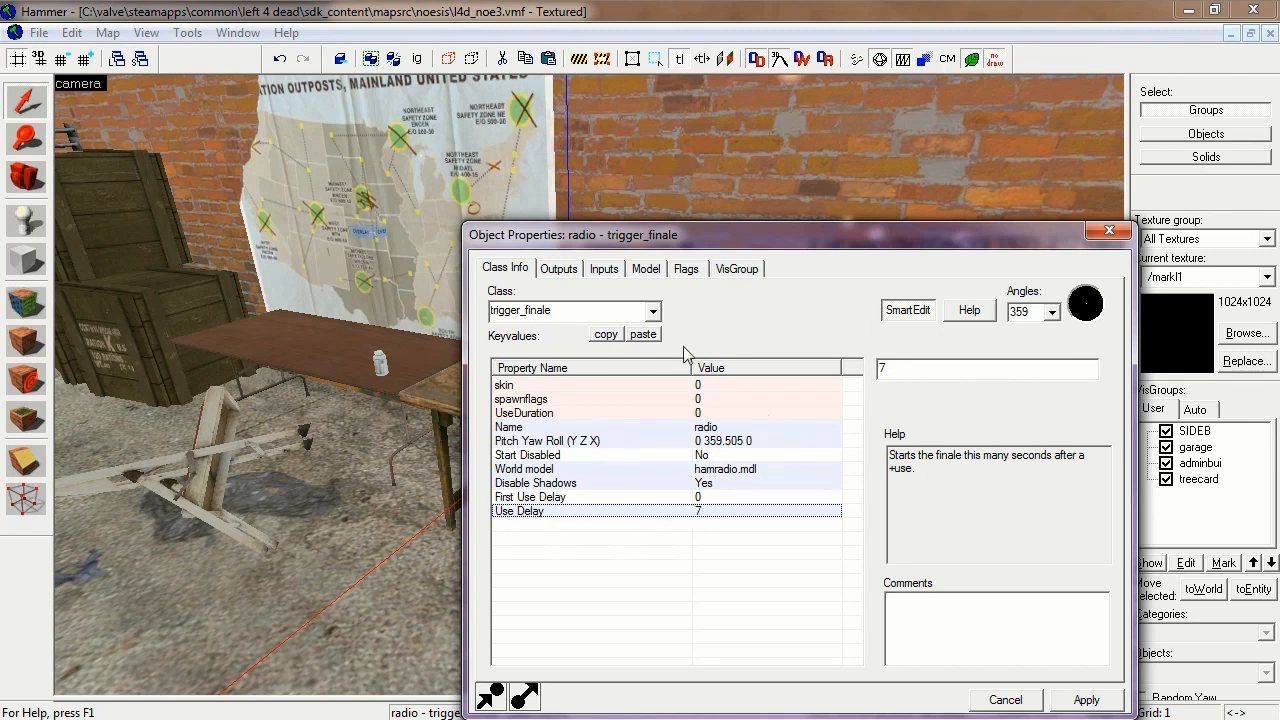
Step: Examine the radio's outputs: the FinaleEscapeStarted output to heli_lr and the two UseStart outputs to radio_igep and finale_ag
{"action": "left_click", "coordinate": [559, 270]}
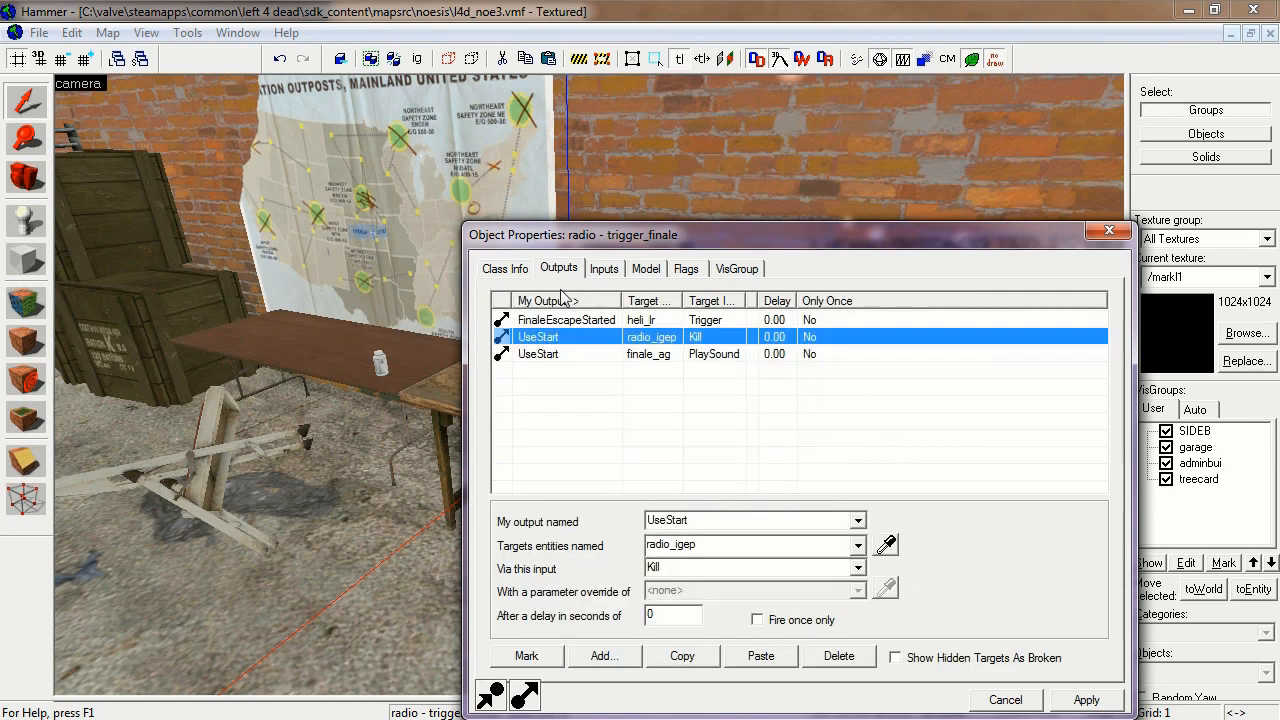
{"action": "left_click", "coordinate": [537, 320]}
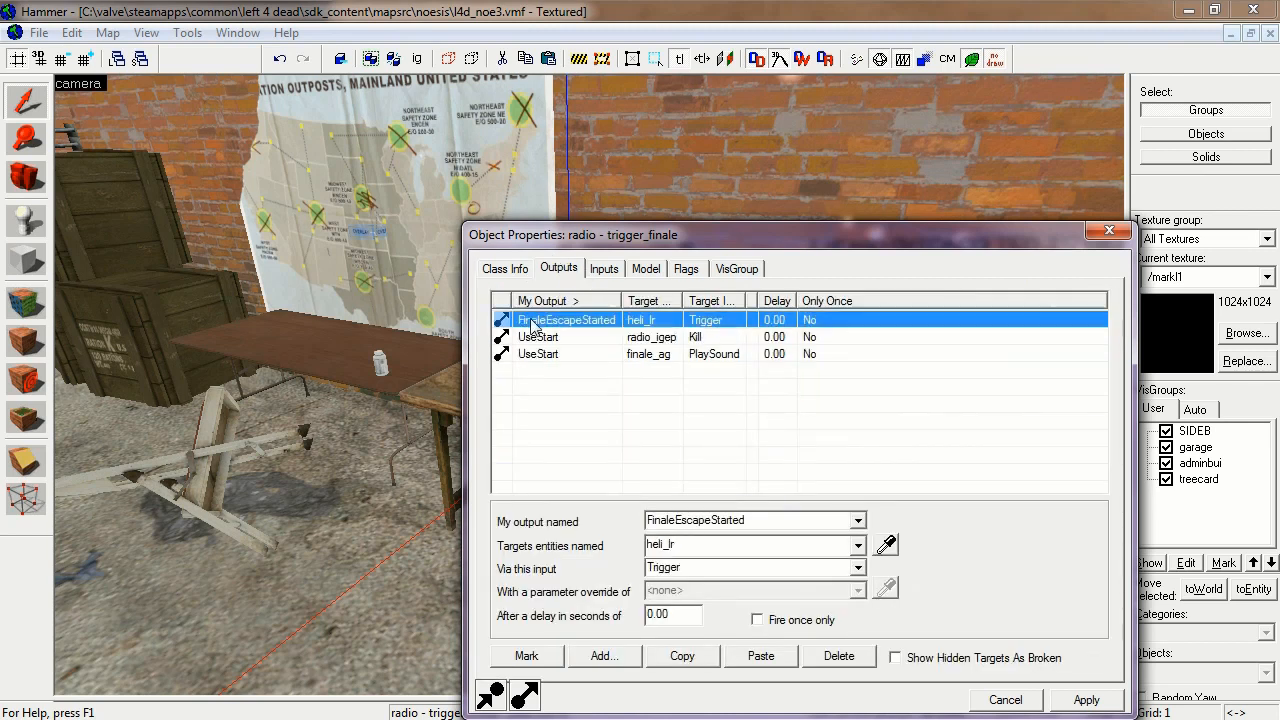
{"action": "left_click", "coordinate": [752, 525]}
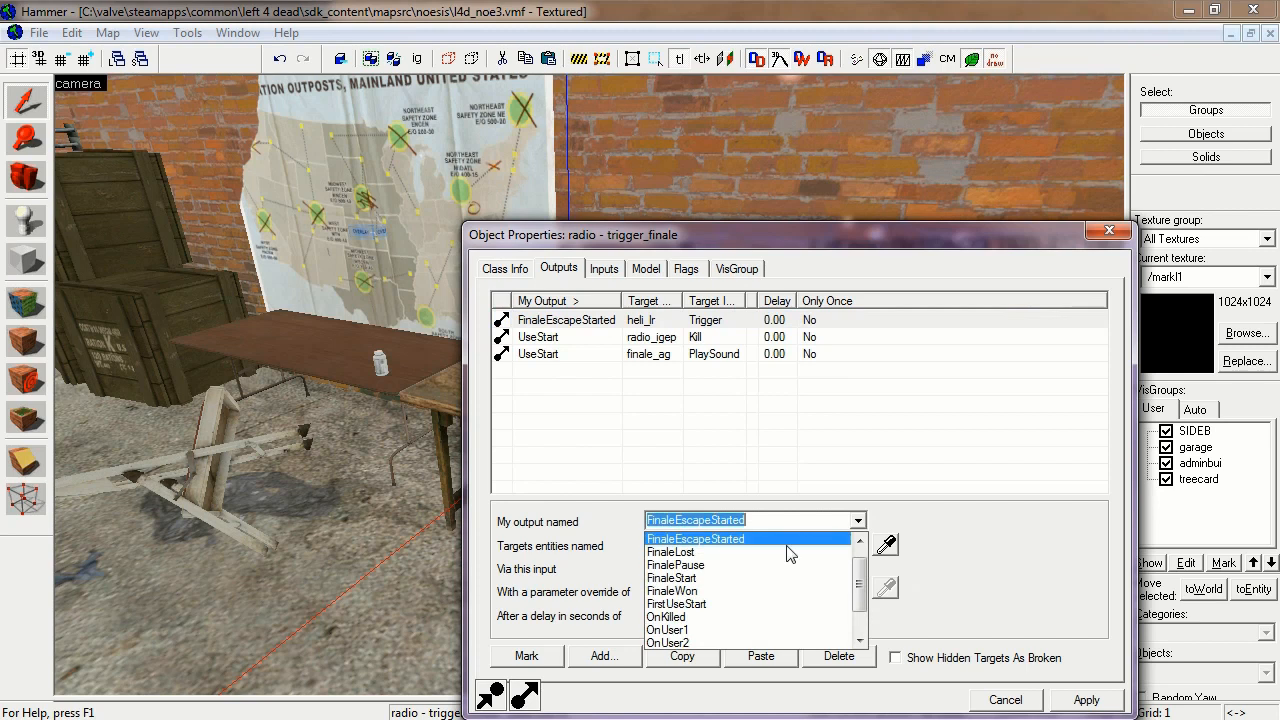
{"action": "left_click", "coordinate": [728, 538]}
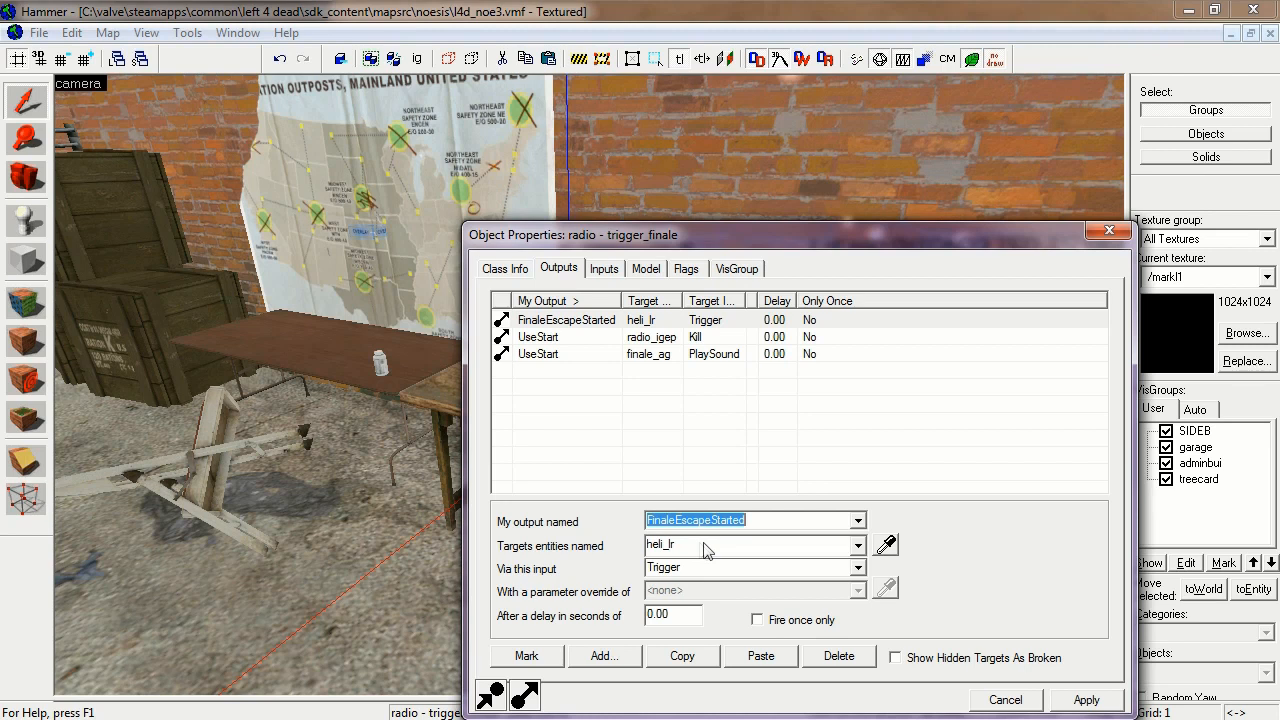
{"action": "left_click", "coordinate": [698, 550]}
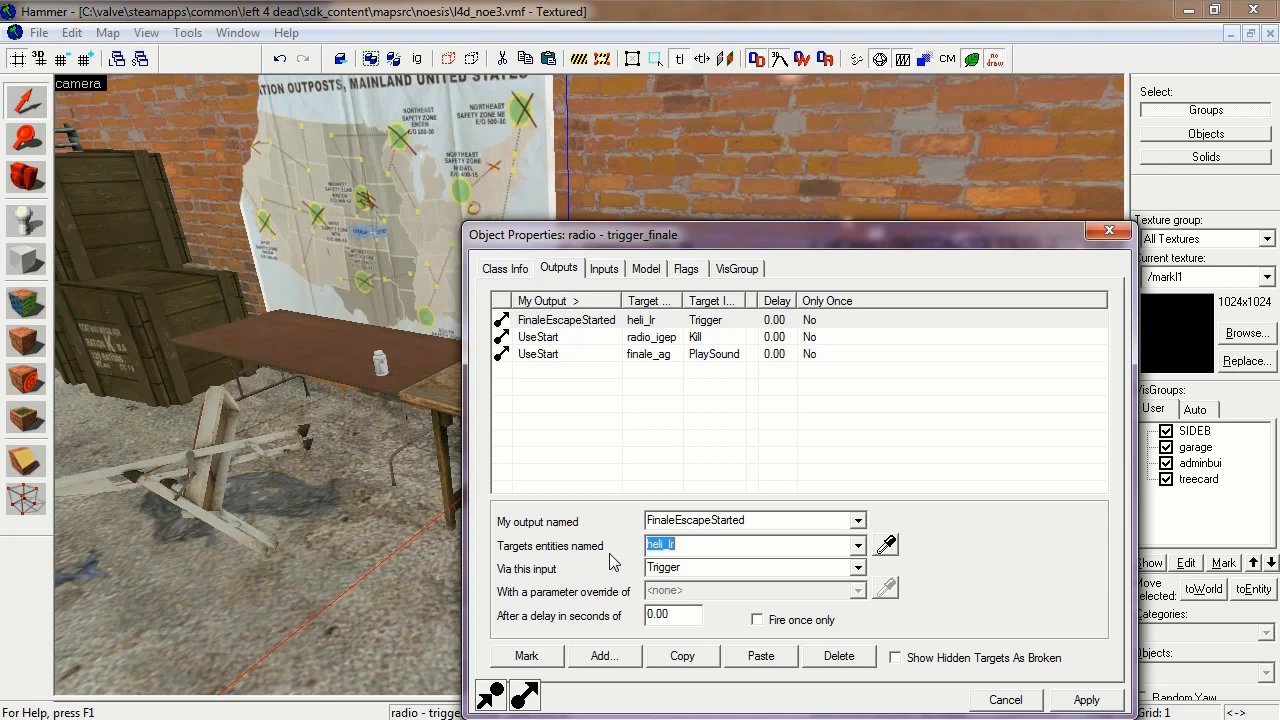
{"action": "left_click", "coordinate": [711, 567]}
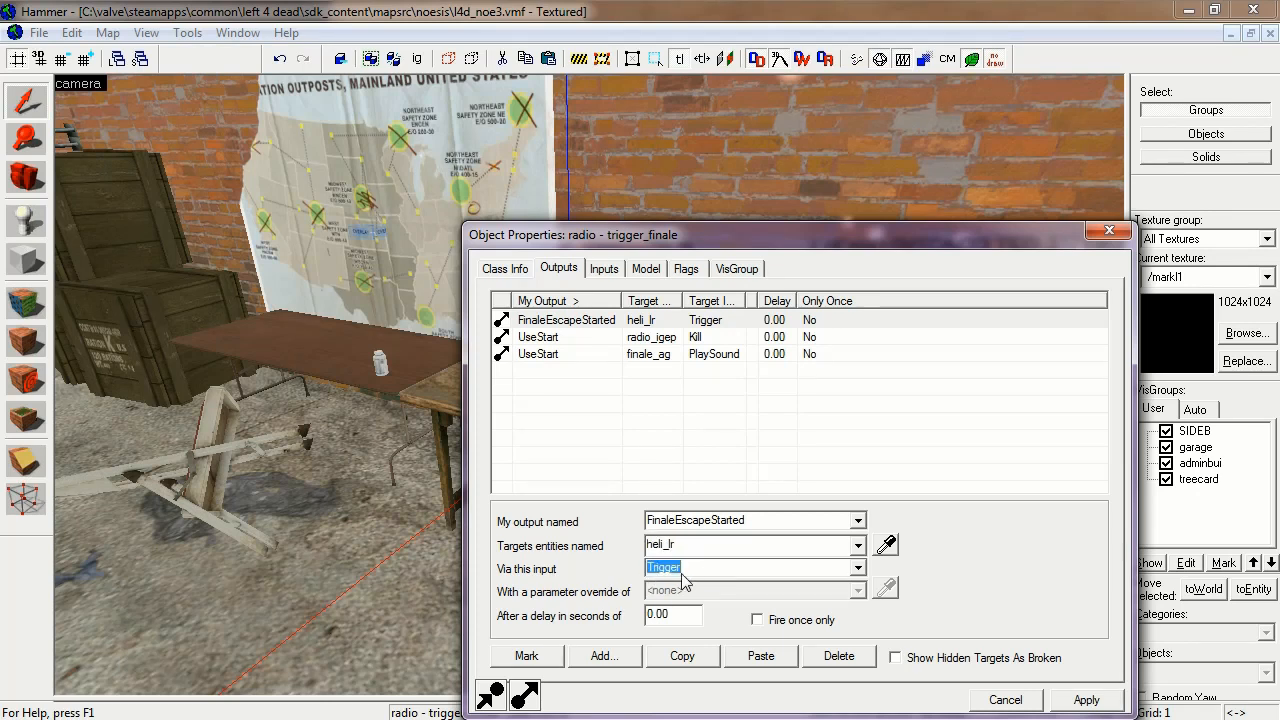
{"action": "left_click", "coordinate": [670, 338]}
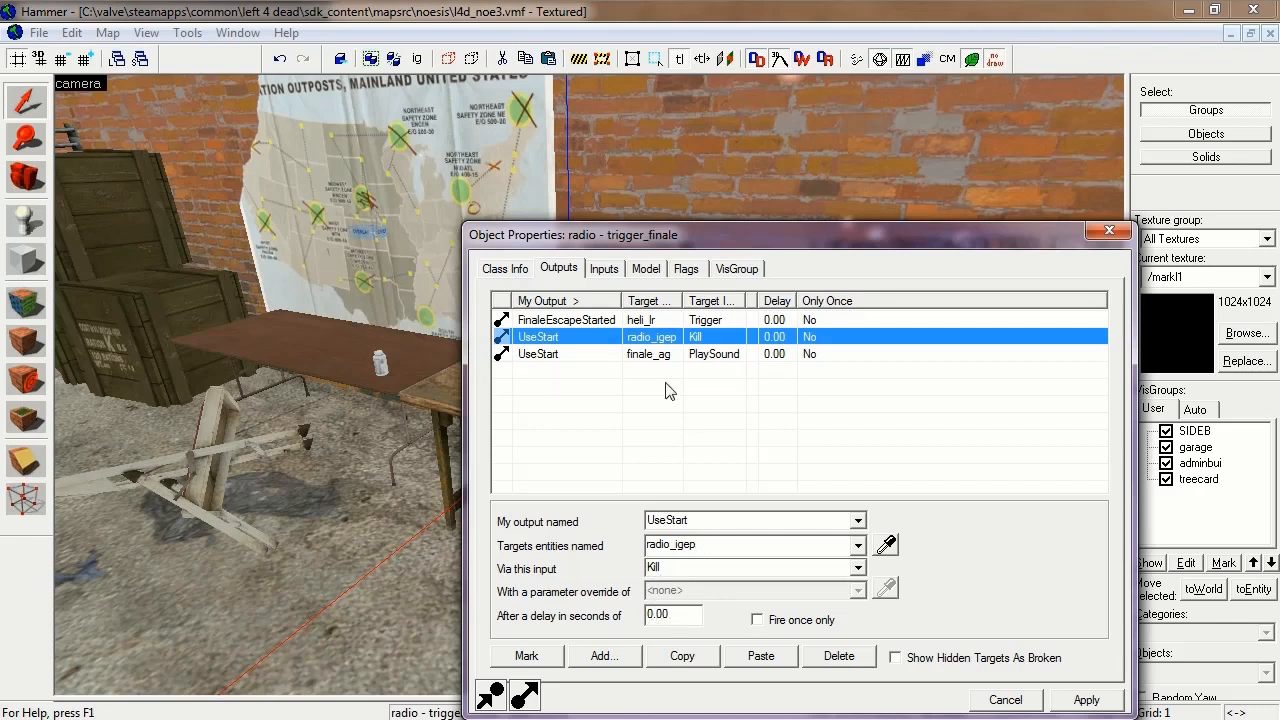
{"action": "left_click", "coordinate": [645, 356]}
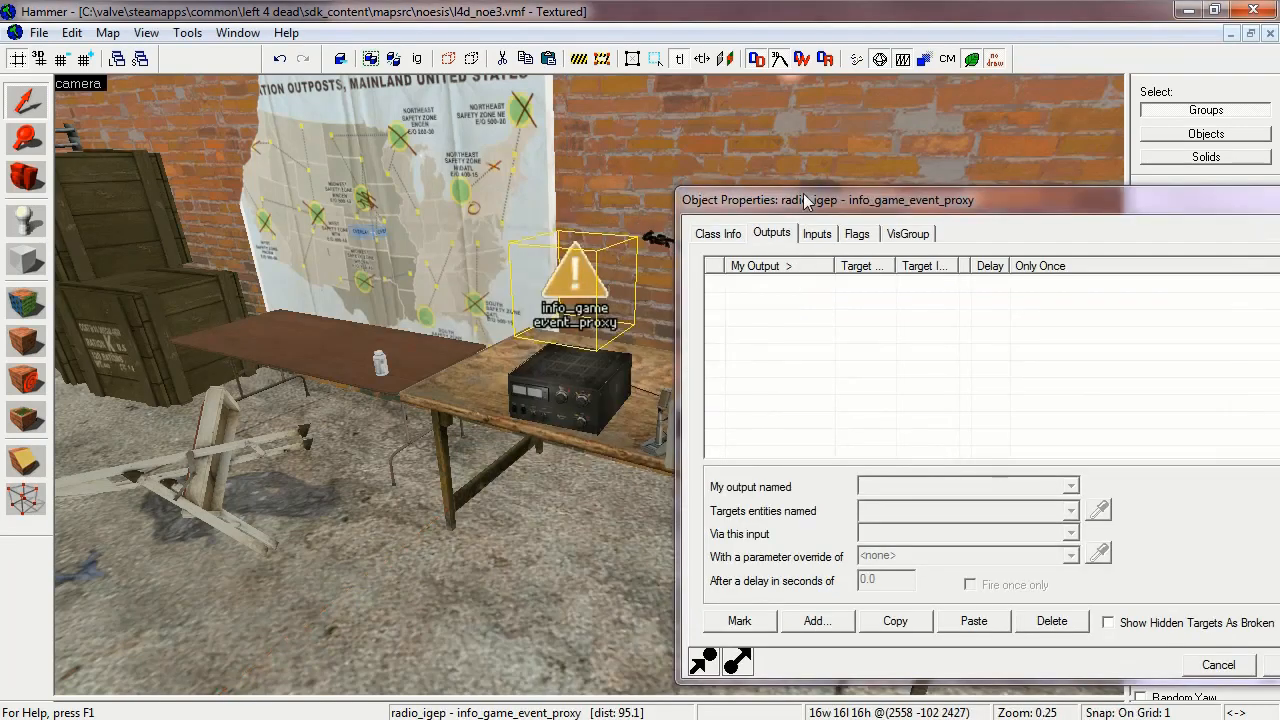
Step: Examine the Name, event name and Range properties of the info_game_event_proxy above the radio
{"action": "left_click_drag", "start_coordinate": [807, 201], "coordinate": [688, 212]}
{"action": "left_click", "coordinate": [605, 248]}
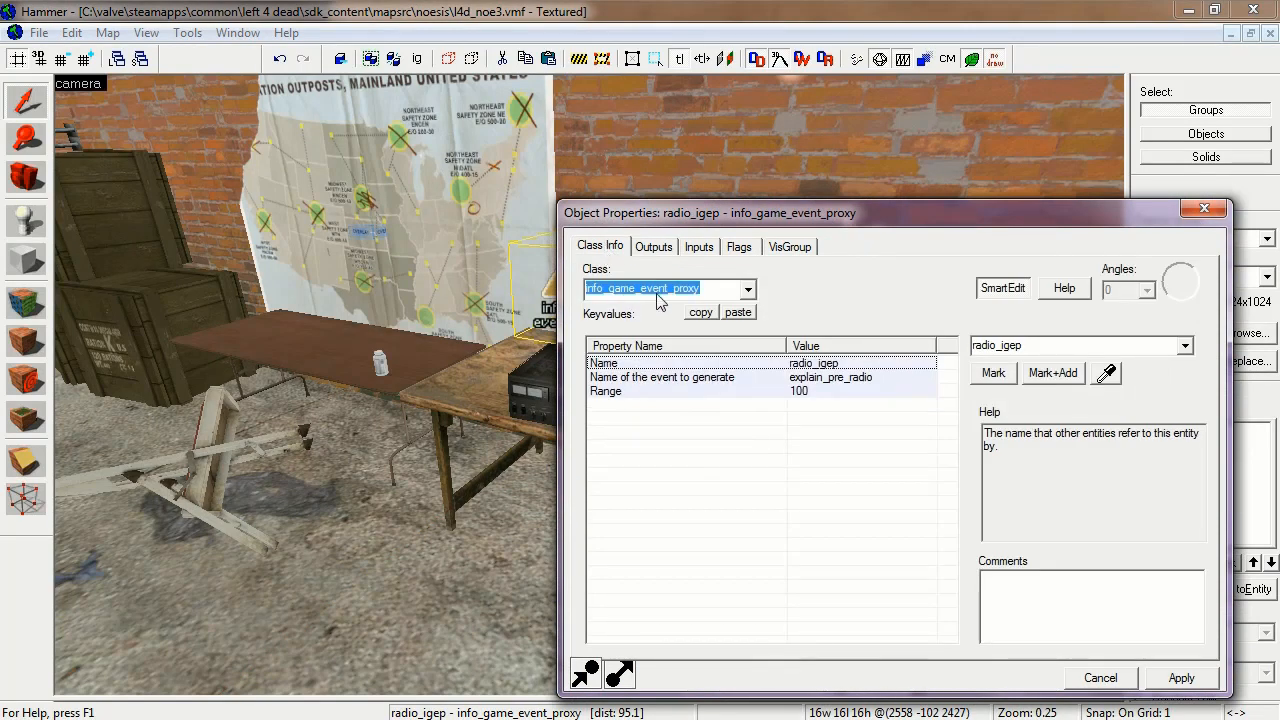
{"action": "left_click", "coordinate": [635, 363]}
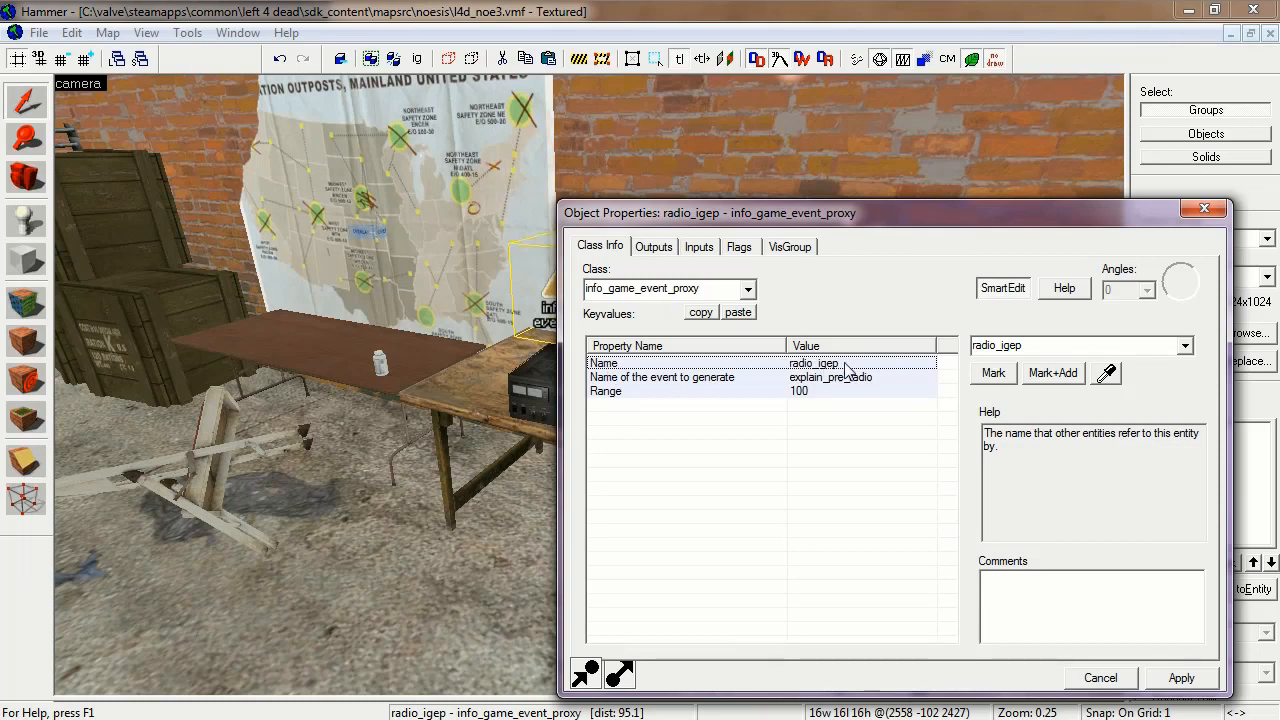
{"action": "left_click", "coordinate": [593, 380]}
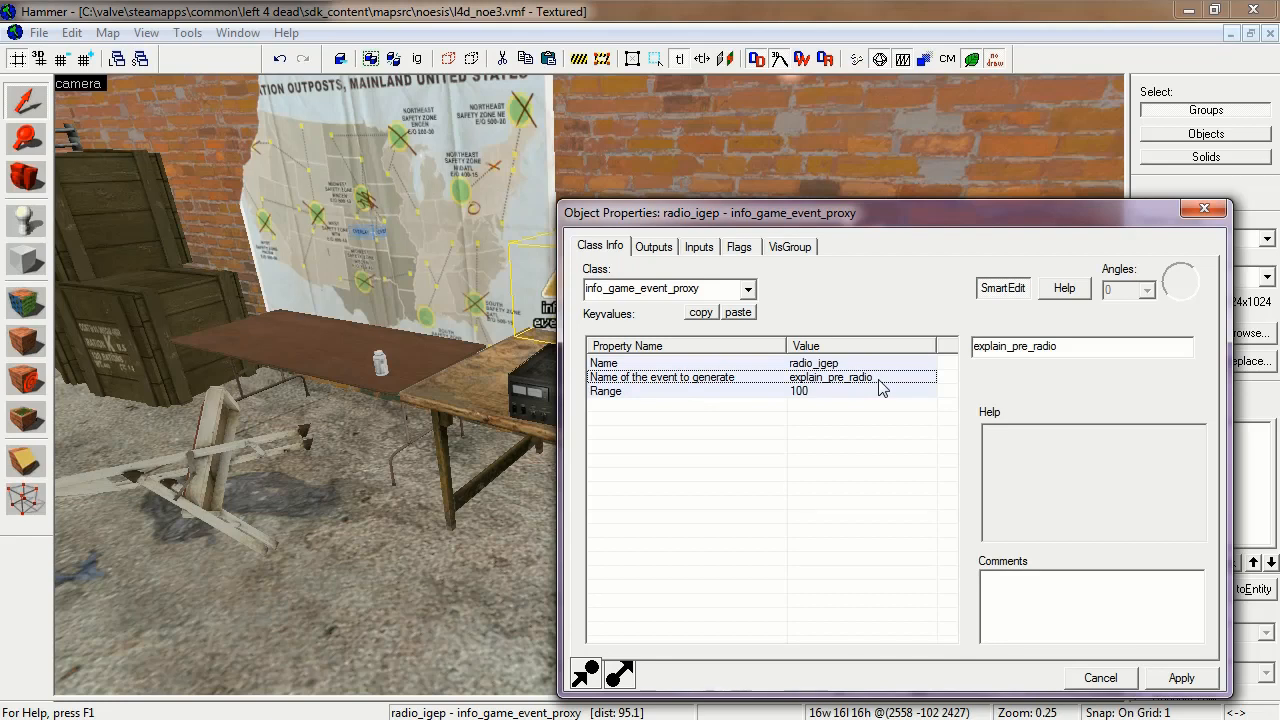
{"action": "left_click", "coordinate": [645, 394]}
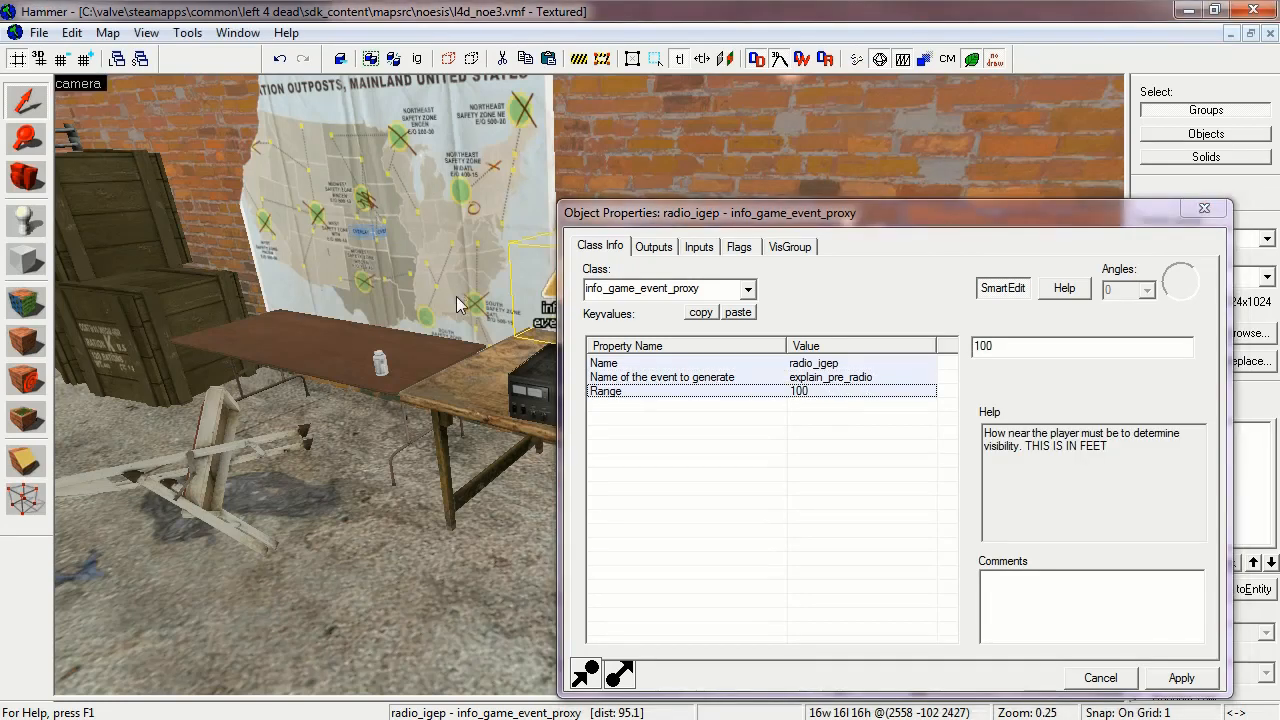
Step: Open the finale_ag ambient_generic's properties, examine its Name and Sound Name, preview the sound, and check its flags
{"action": "key", "text": "d"}
{"action": "left_click", "coordinate": [424, 307]}
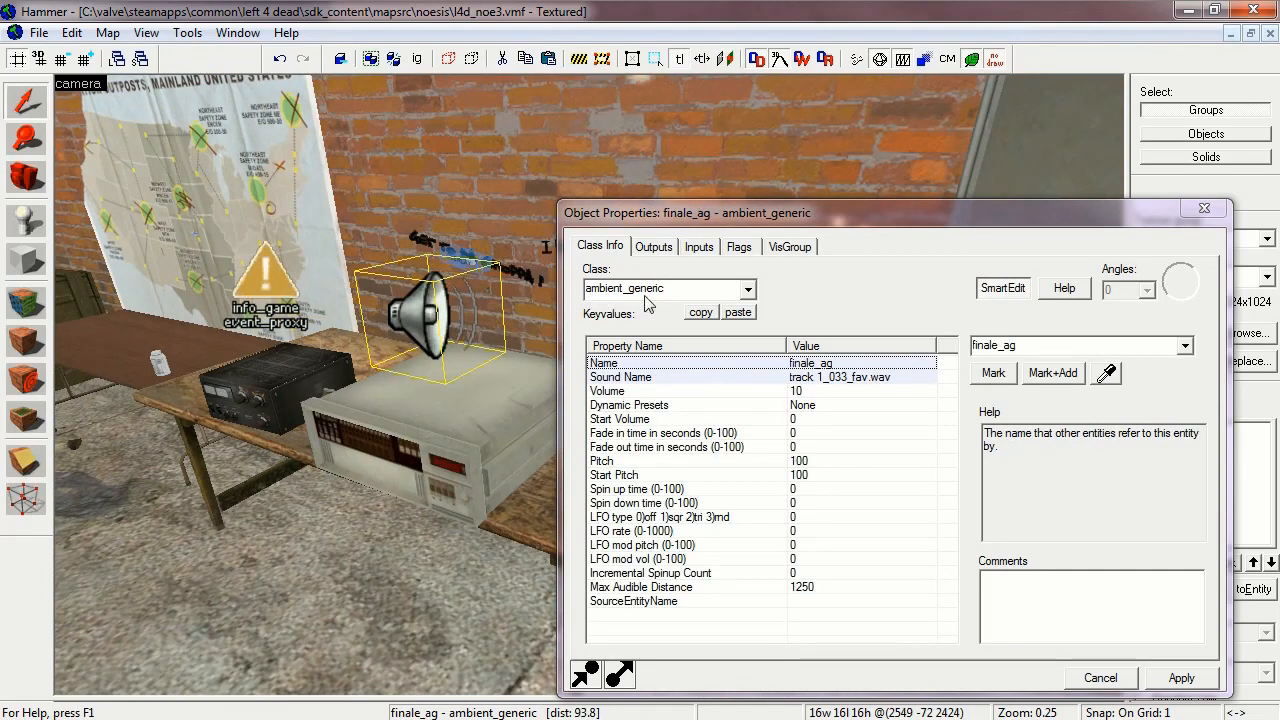
{"action": "left_click", "coordinate": [603, 366]}
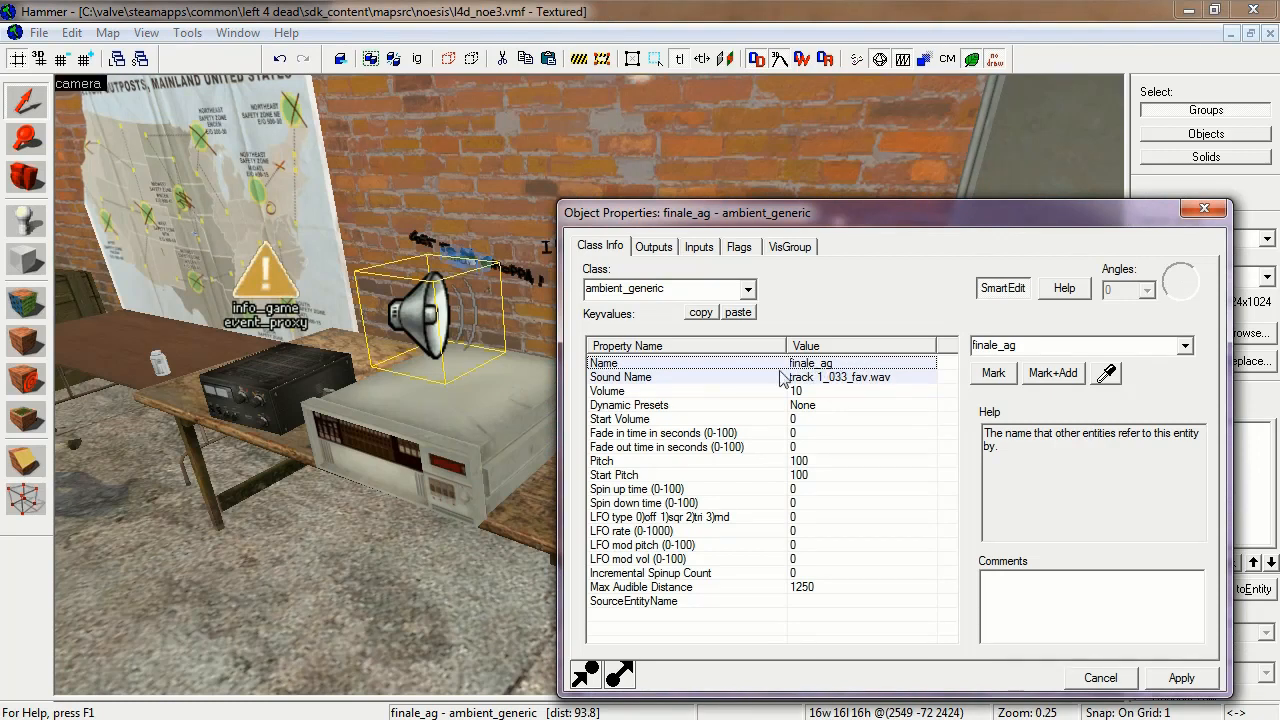
{"action": "left_click", "coordinate": [648, 380]}
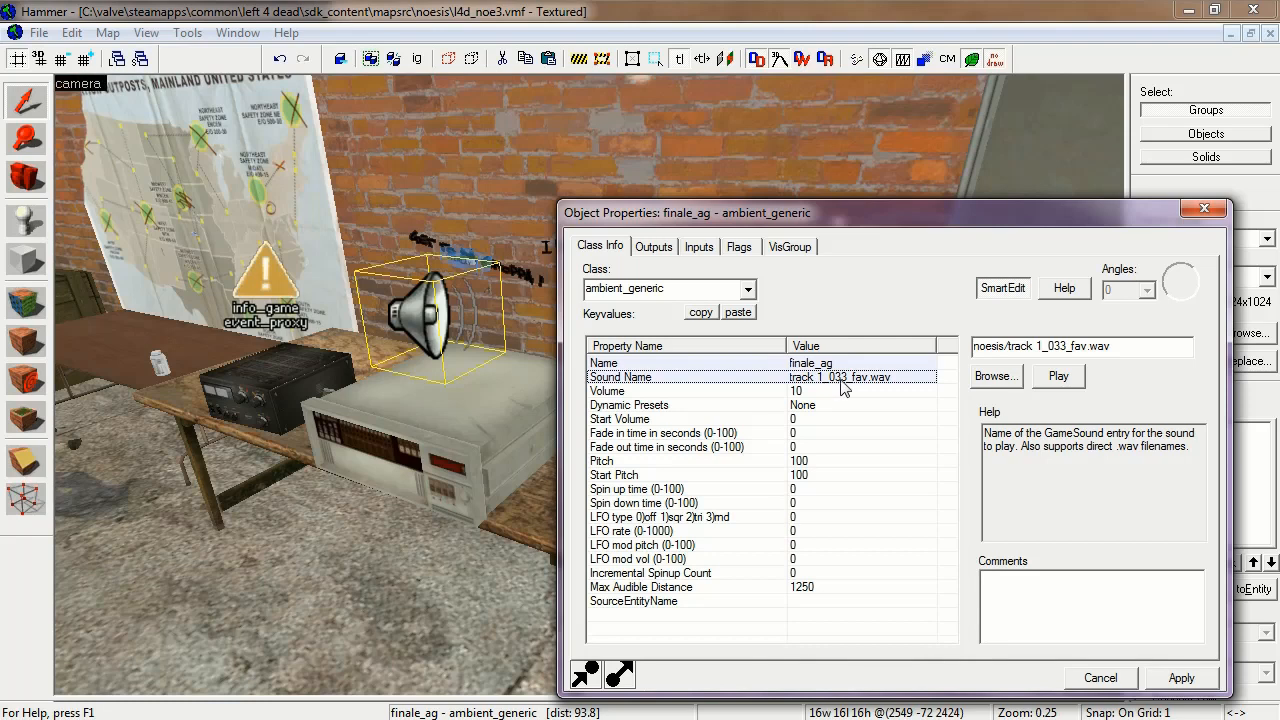
{"action": "left_click", "coordinate": [1058, 376]}
{"action": "left_click", "coordinate": [750, 248]}
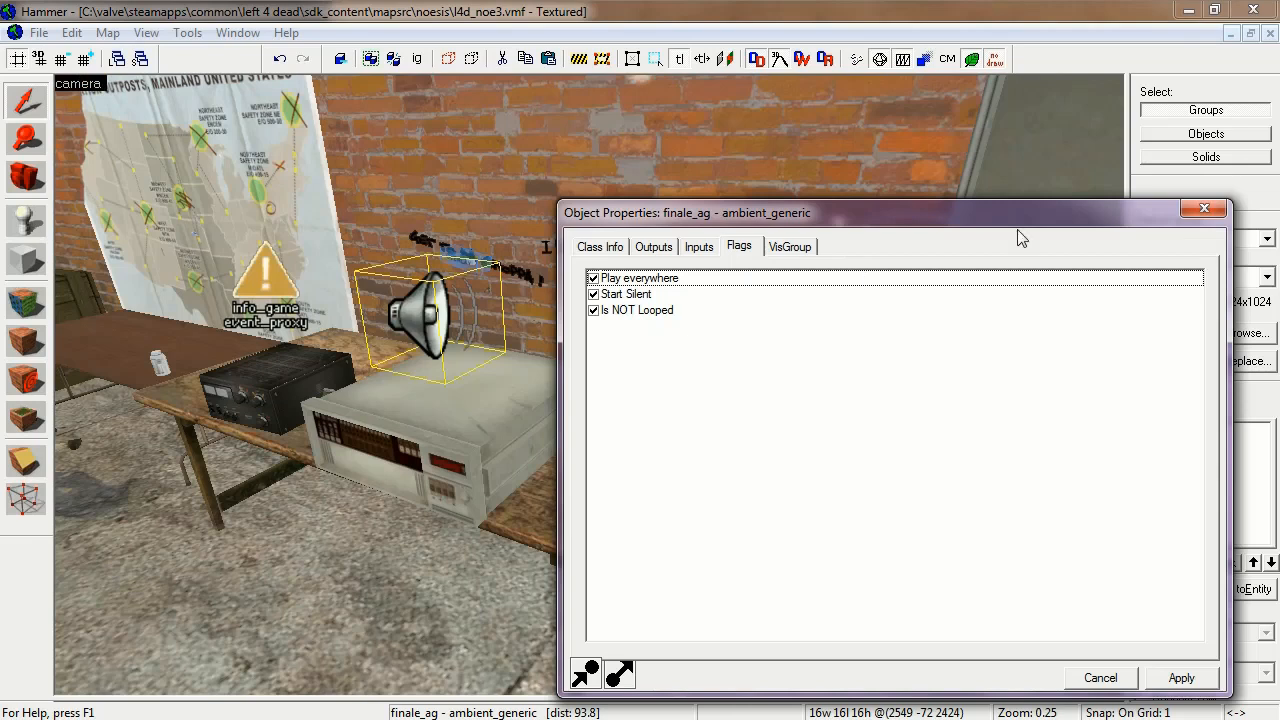
{"action": "left_click", "coordinate": [1204, 208]}
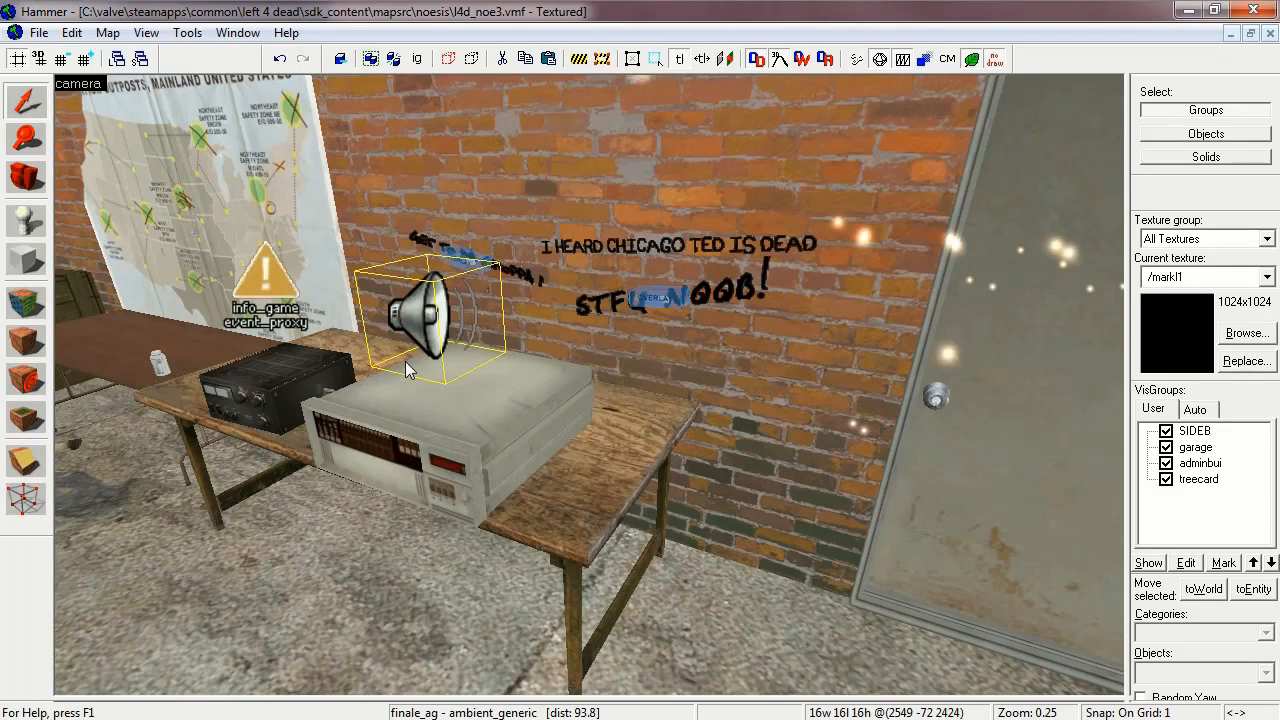
Step: Examine the rooftop helipad with the rescue helicopter, its trigger brushes and the surrounding logic entities
{"action": "left_click", "coordinate": [25, 178]}
{"action": "left_click_drag", "start_coordinate": [560, 370], "coordinate": [589, 384]}
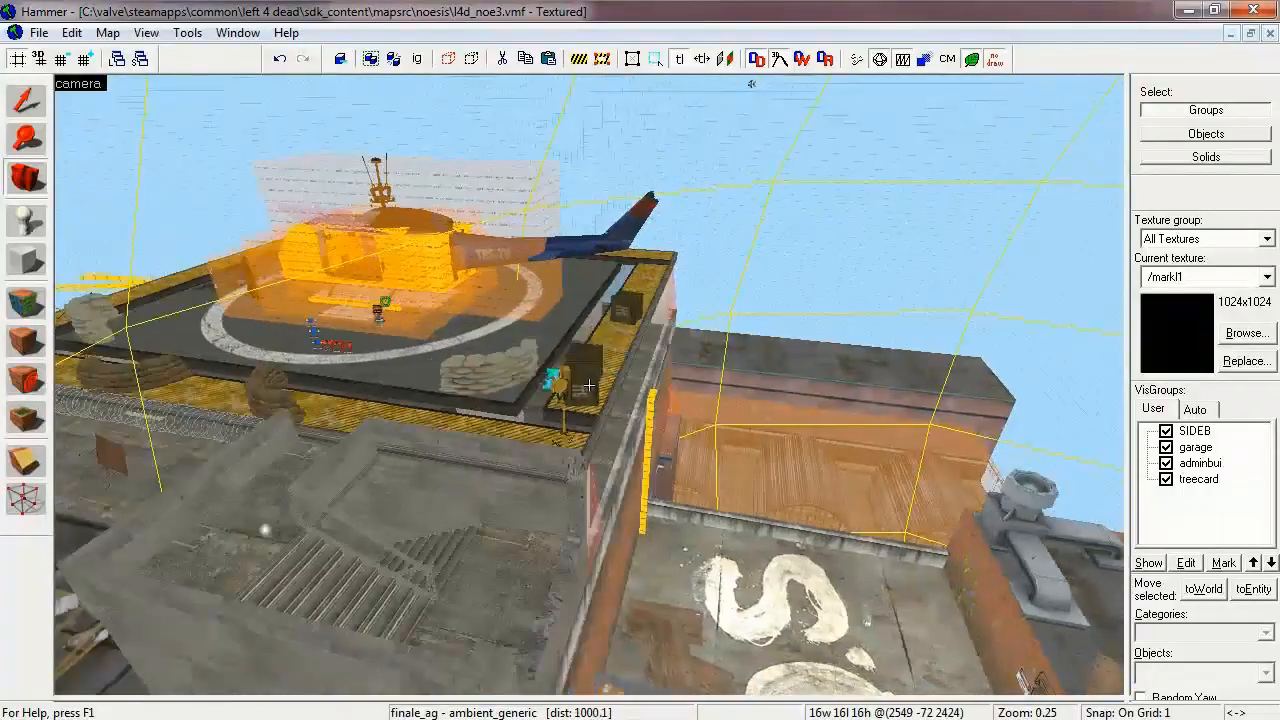
{"action": "key", "text": "w"}
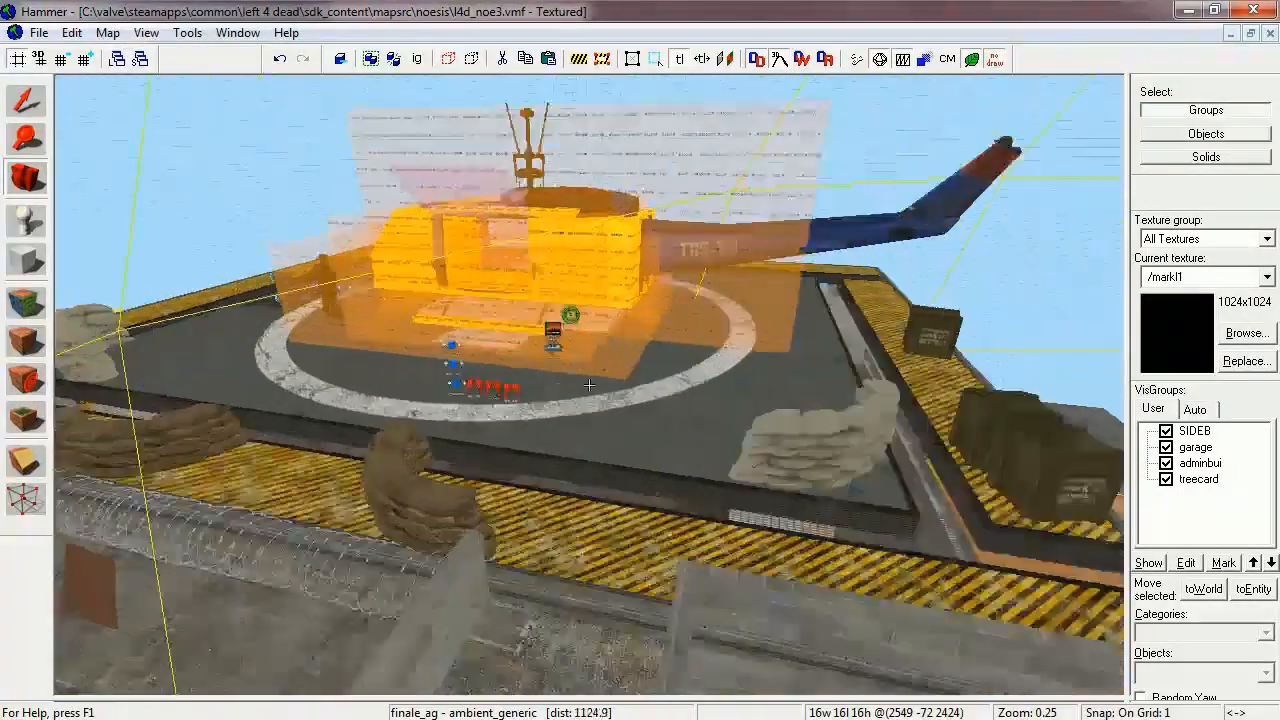
{"action": "key", "text": "w"}
{"action": "key", "text": "z"}
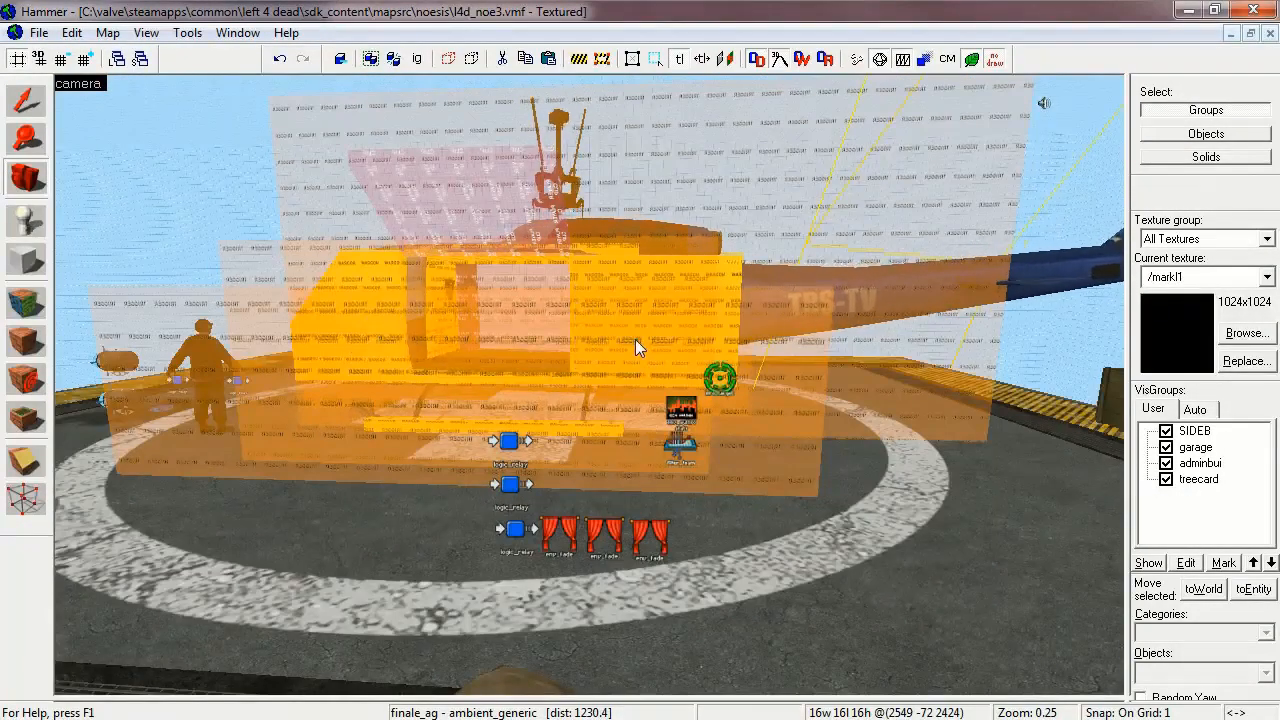
{"action": "key", "text": "z"}
{"action": "key", "text": "s"}
{"action": "key", "text": "s"}
{"action": "key", "text": "z"}
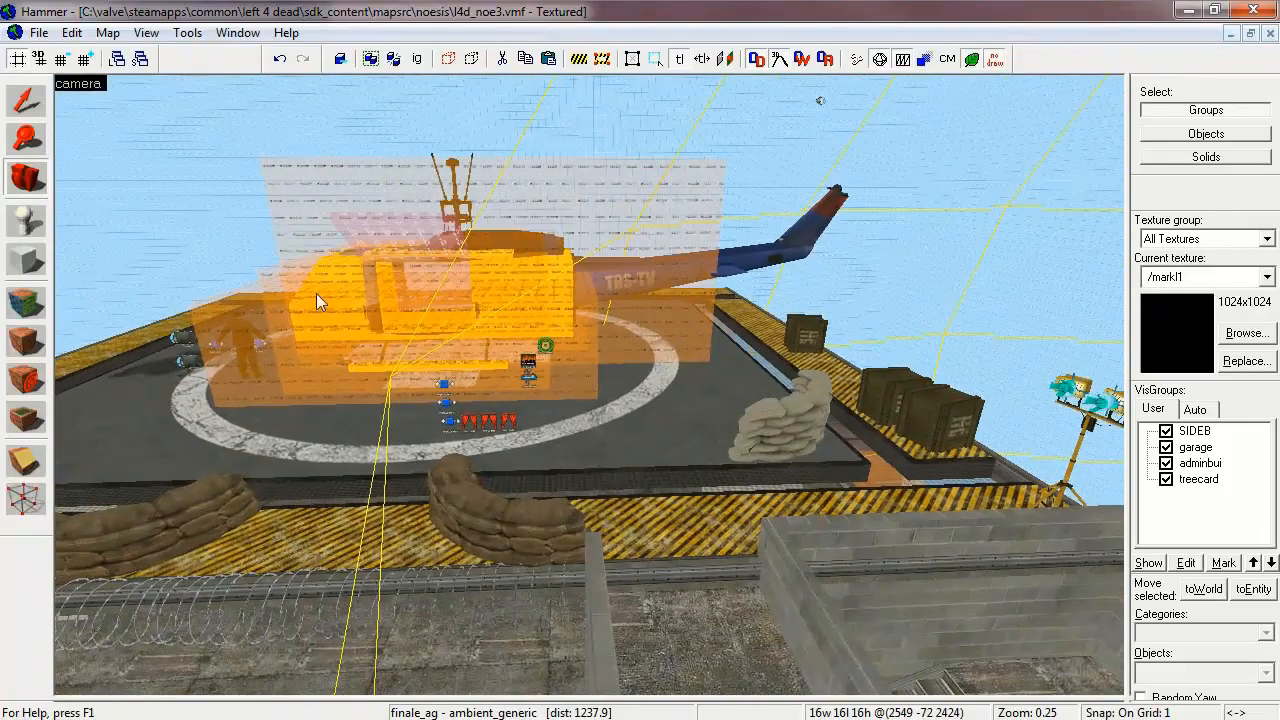
Step: Select the helicopter_animated prop_dynamic on the helipad and open its object properties
{"action": "left_click", "coordinate": [626, 241]}
{"action": "left_click", "coordinate": [504, 286]}
{"action": "left_click", "coordinate": [400, 314]}
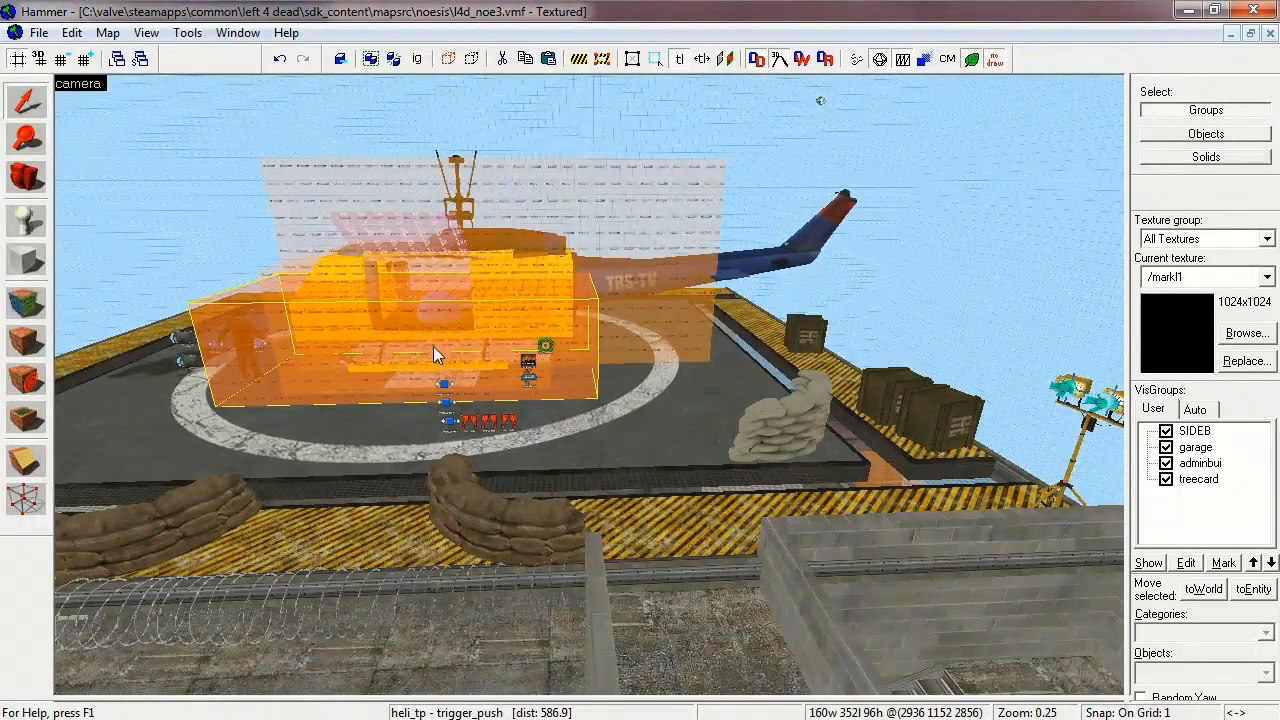
{"action": "left_click", "coordinate": [757, 273]}
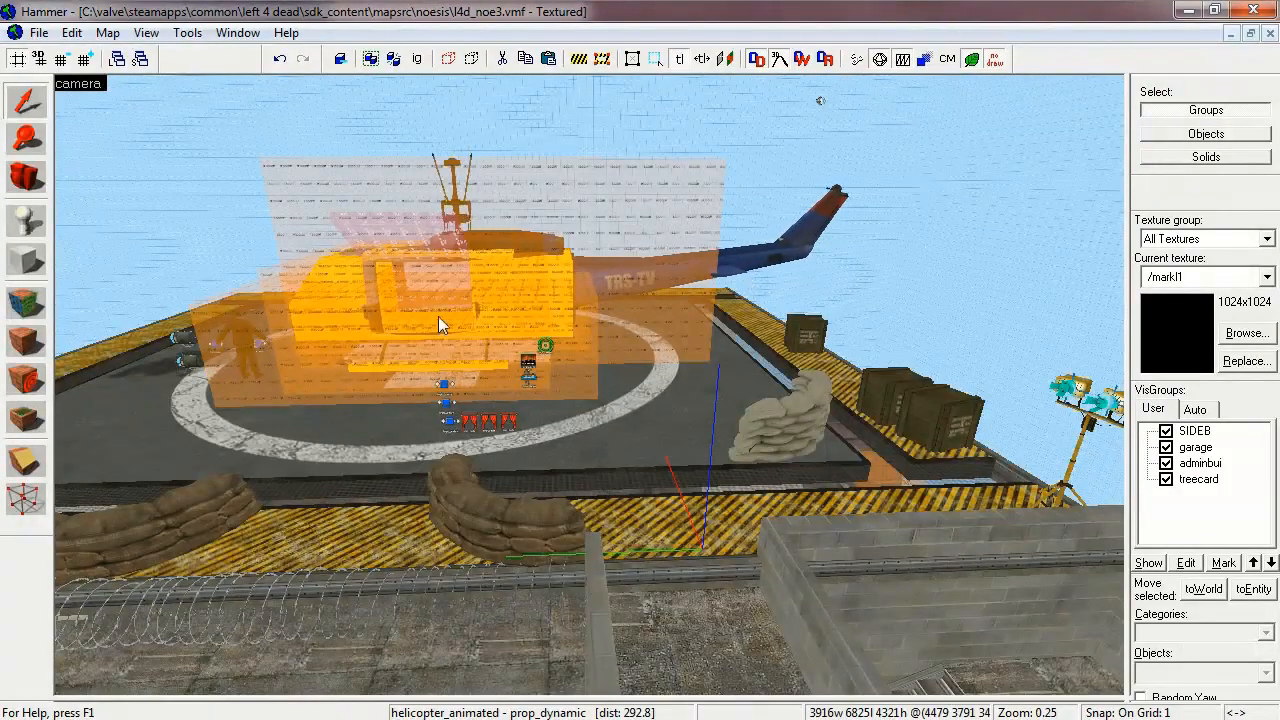
{"action": "double_click", "coordinate": [761, 261]}
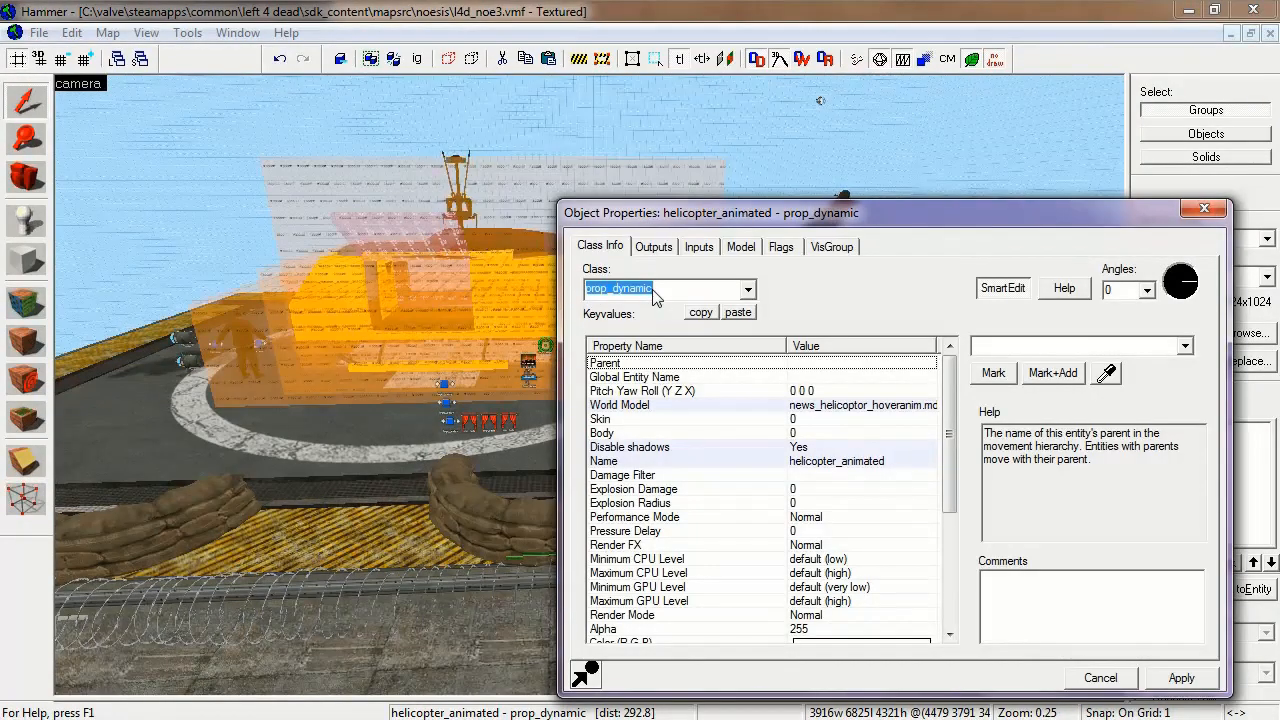
Step: Preview the helicopter's world model in the Model Browser, and examine its Disable shadows and Name properties
{"action": "left_click", "coordinate": [760, 405]}
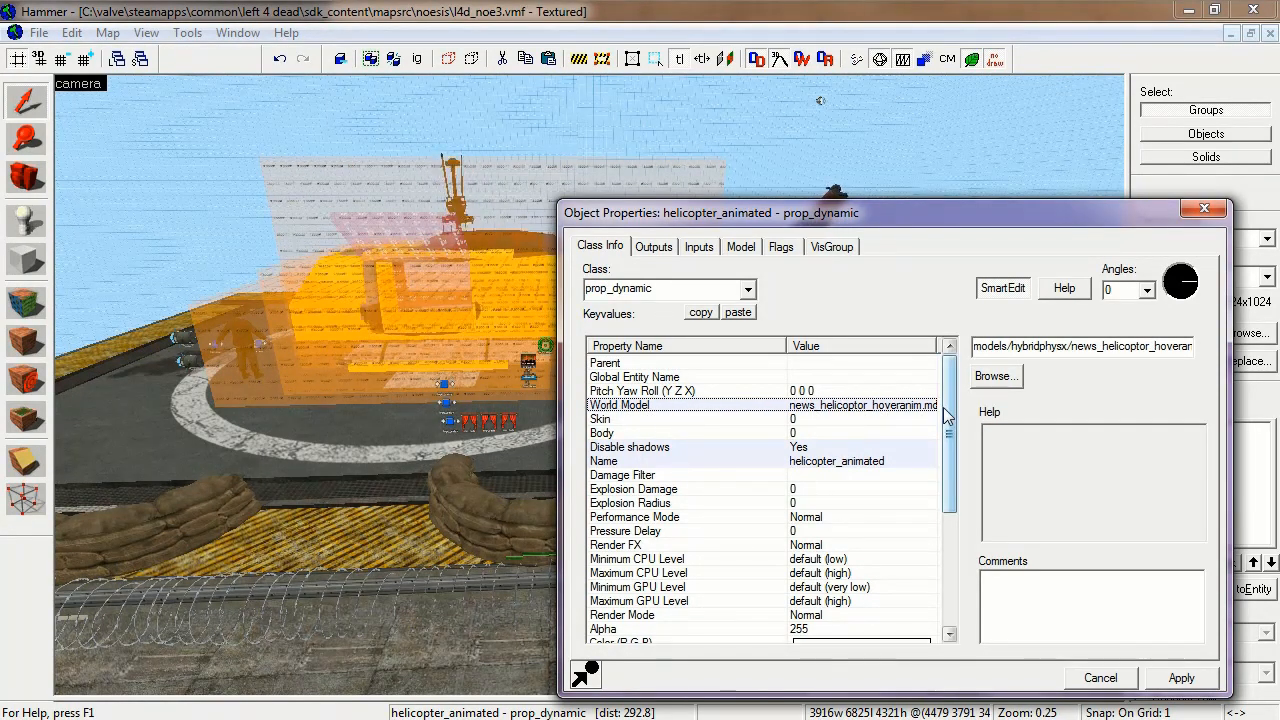
{"action": "left_click", "coordinate": [1000, 380]}
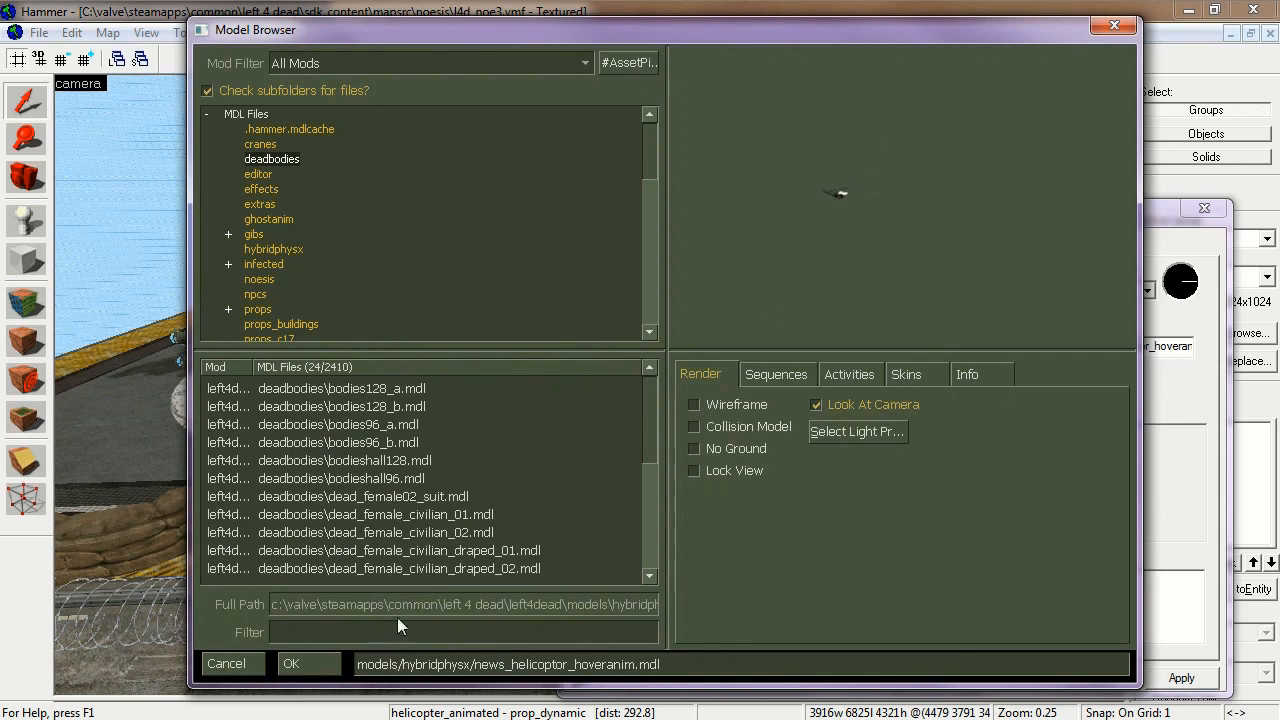
{"action": "left_click", "coordinate": [332, 664]}
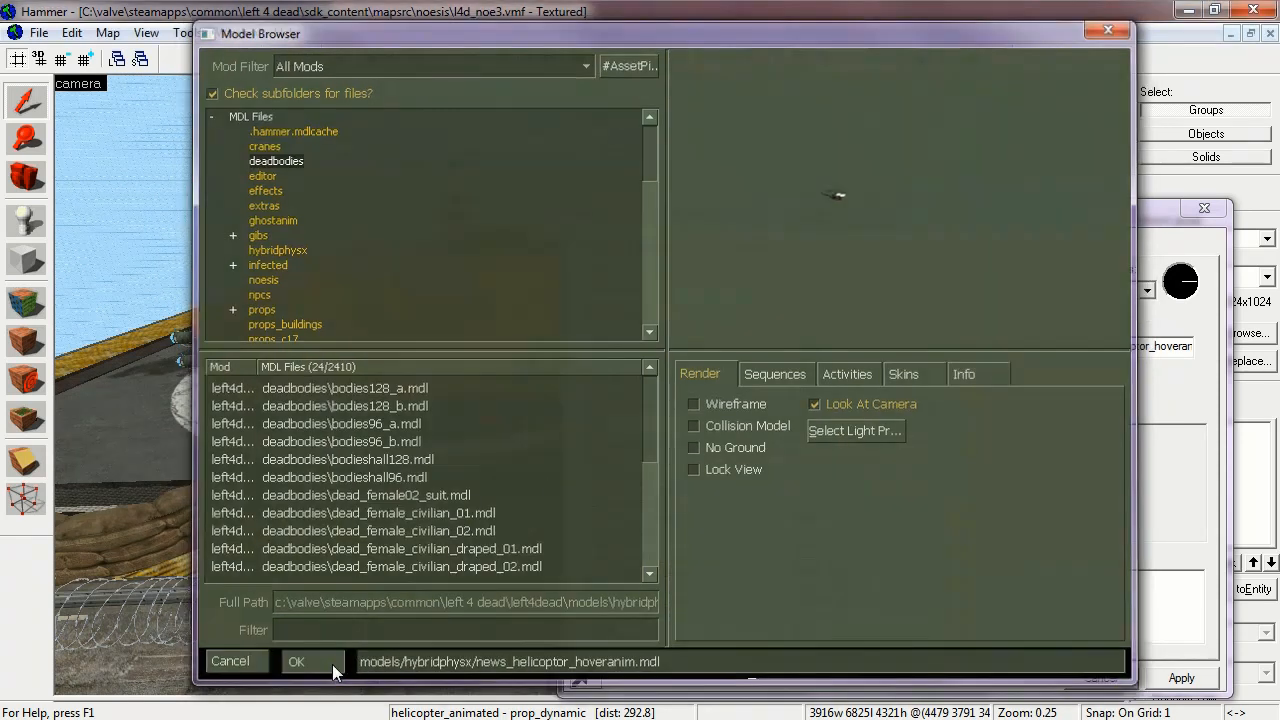
{"action": "left_click", "coordinate": [686, 447]}
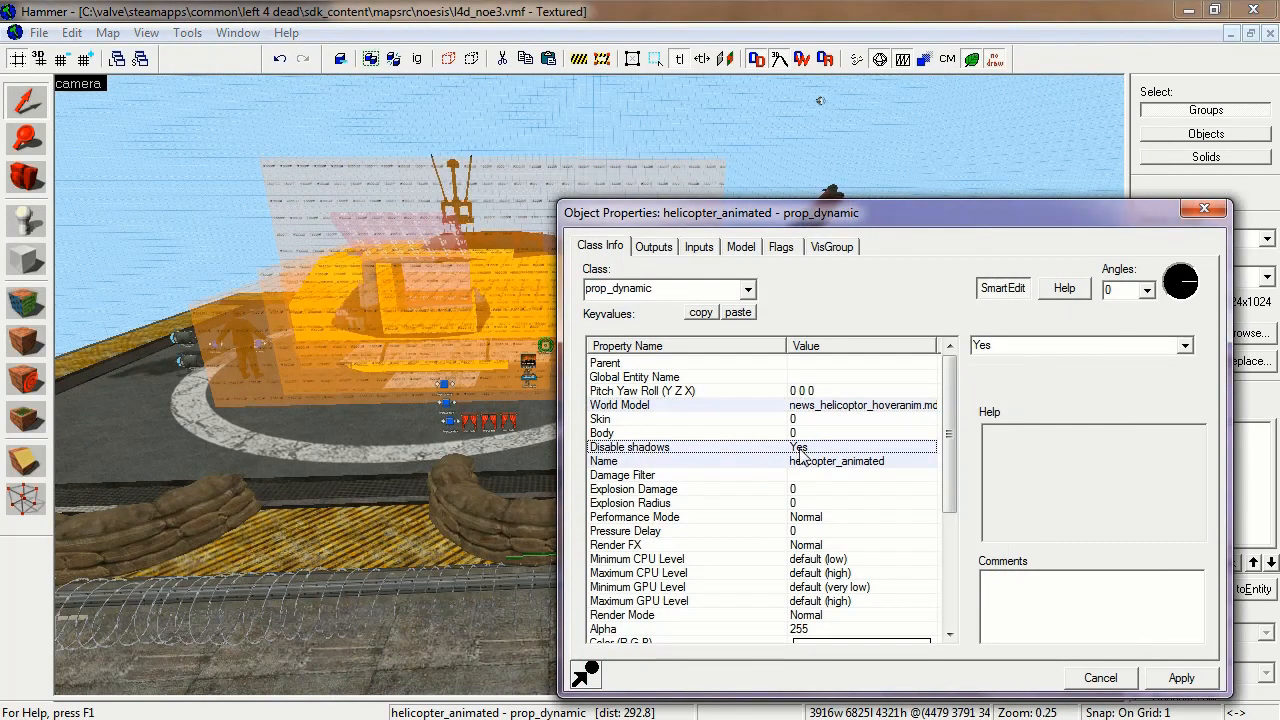
{"action": "left_click", "coordinate": [625, 462]}
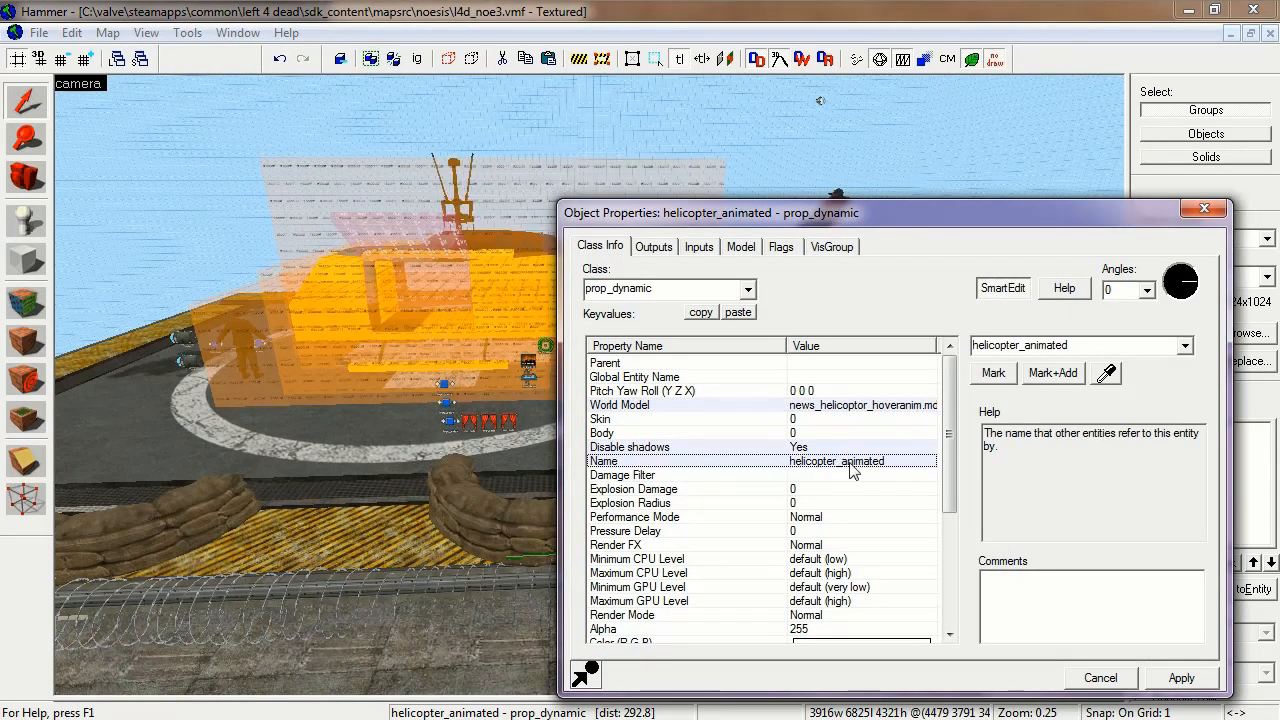
Step: Examine the helicopter's Collisions and Start Disabled properties, and close its object properties
{"action": "left_click_drag", "start_coordinate": [950, 436], "coordinate": [957, 513]}
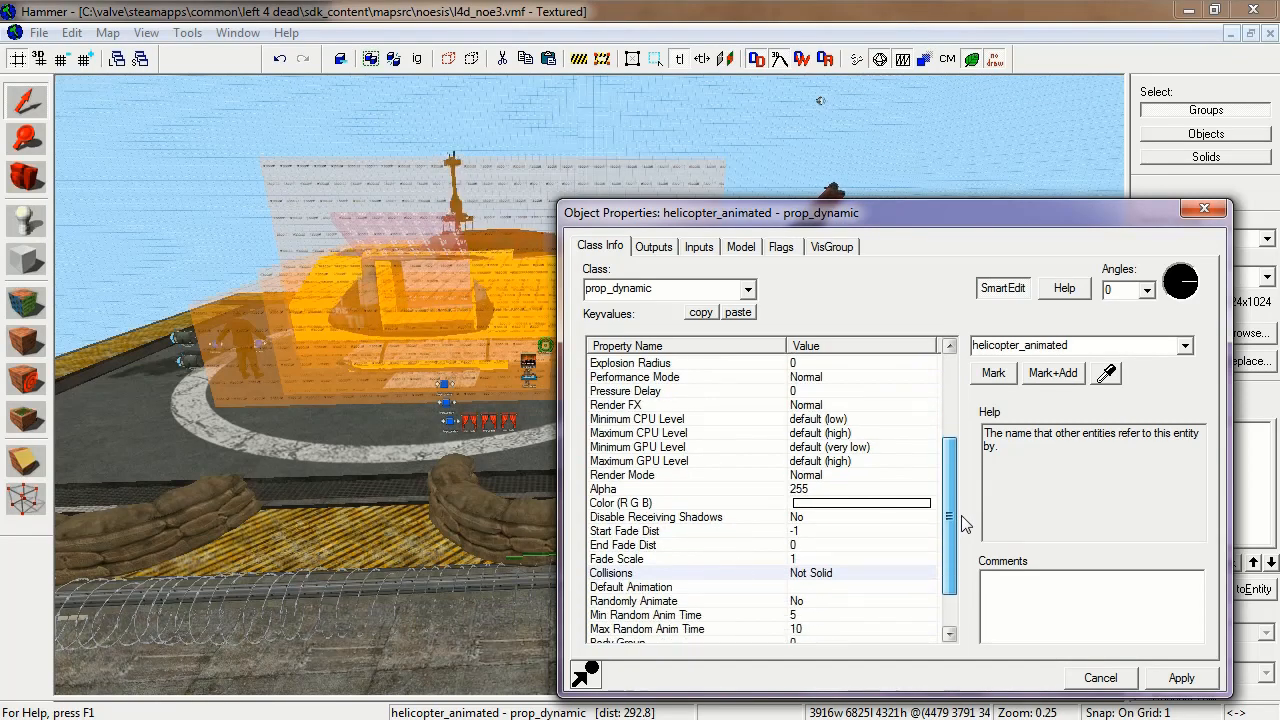
{"action": "left_click", "coordinate": [670, 574]}
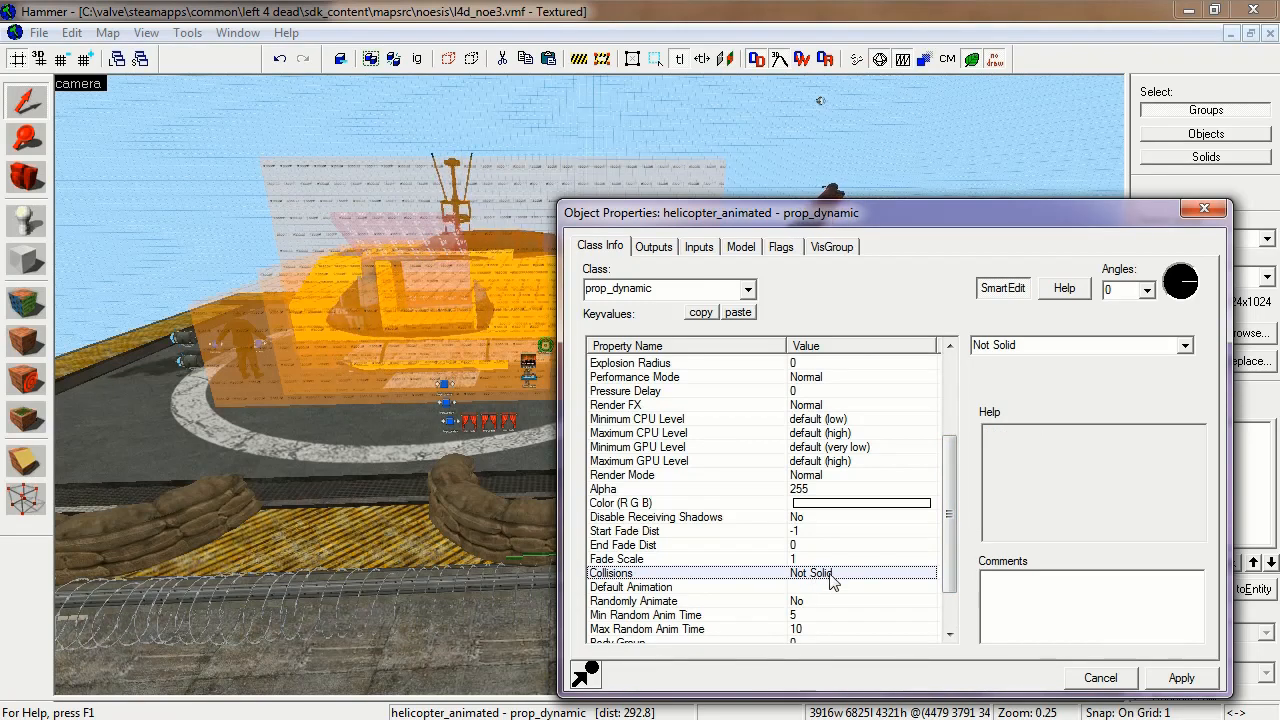
{"action": "left_click_drag", "start_coordinate": [955, 548], "coordinate": [953, 574]}
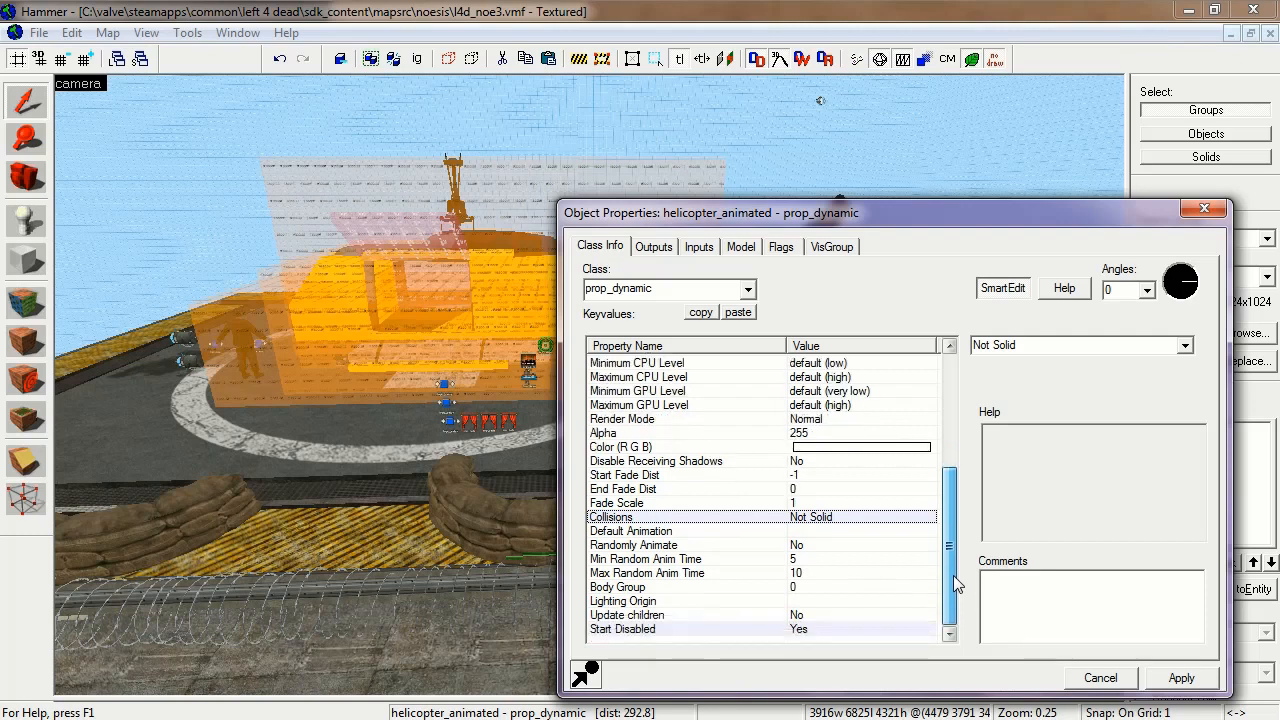
{"action": "left_click", "coordinate": [594, 633]}
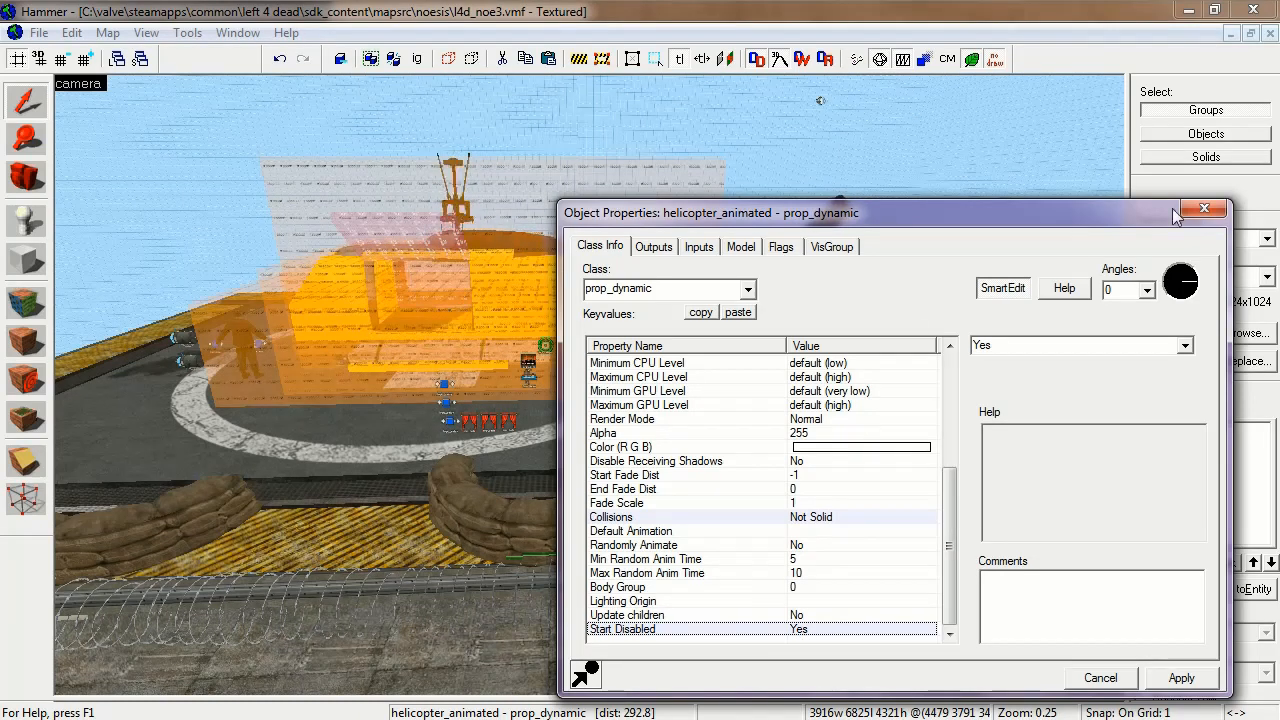
{"action": "left_click", "coordinate": [1204, 210]}
Step: Select the pilot figure standing beside the helicopter and open its prop_dynamic object properties
{"action": "left_click", "coordinate": [24, 182]}
{"action": "right_click_drag", "start_coordinate": [589, 385], "coordinate": [520, 310]}
{"action": "left_click_drag", "start_coordinate": [520, 310], "coordinate": [589, 300]}
{"action": "mouse_move", "coordinate": [589, 385]}
{"action": "left_mouse_down"}
{"action": "mouse_move", "coordinate": [575, 410]}
{"action": "mouse_move", "coordinate": [520, 405]}
{"action": "mouse_move", "coordinate": [600, 385]}
{"action": "mouse_move", "coordinate": [515, 385]}
{"action": "mouse_move", "coordinate": [589, 385]}
{"action": "mouse_move", "coordinate": [556, 380]}
{"action": "mouse_move", "coordinate": [576, 362]}
{"action": "left_mouse_up"}
{"action": "left_click", "coordinate": [38, 103]}
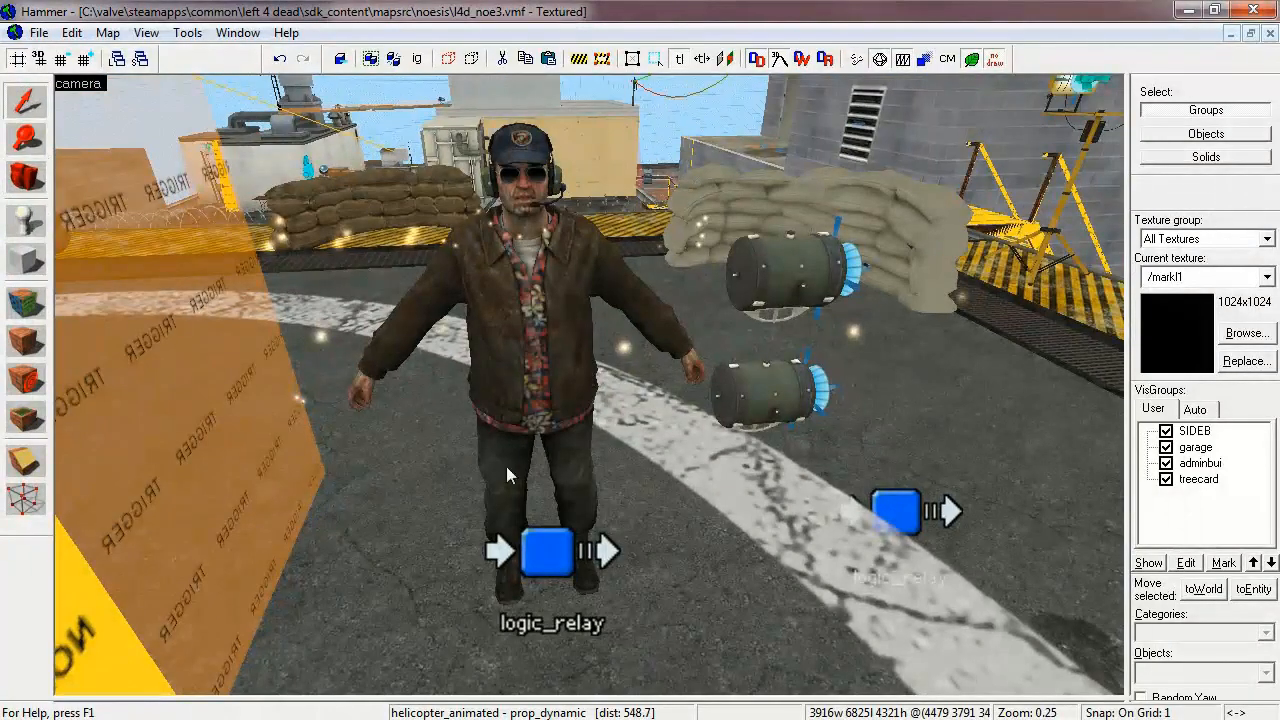
{"action": "double_click", "coordinate": [515, 268]}
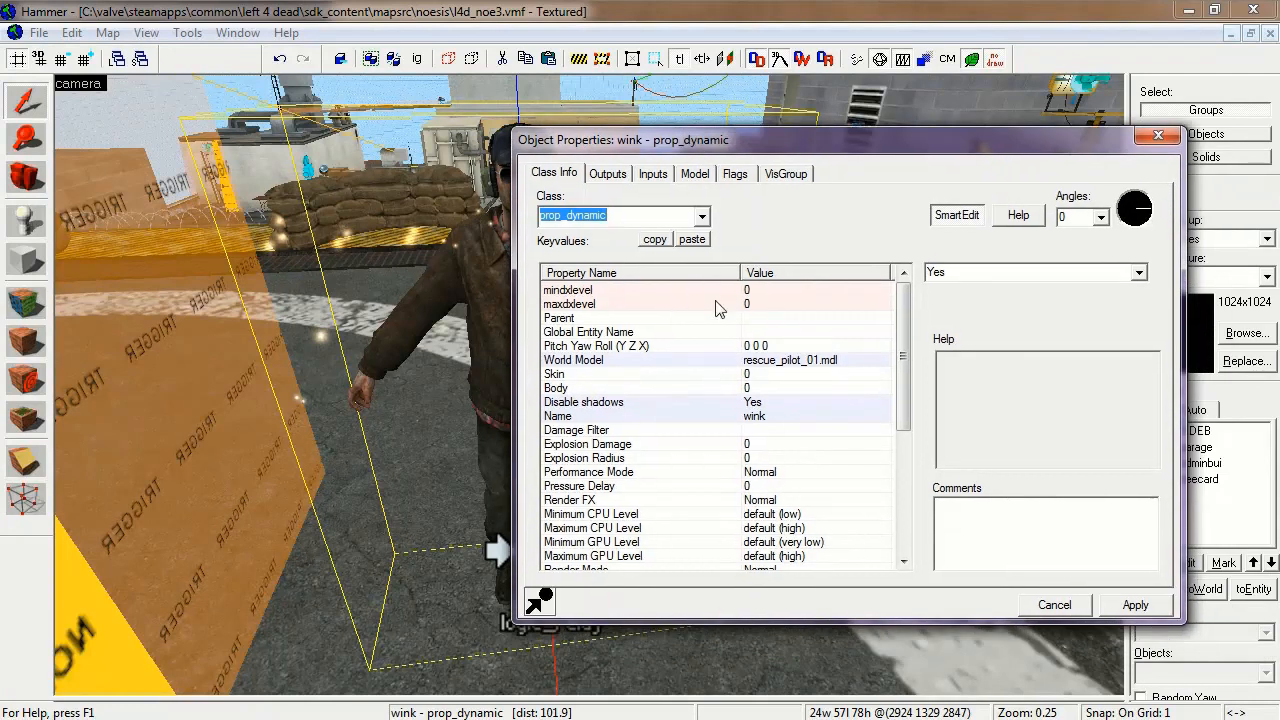
Step: Examine the pilot's World Model, Disable shadows and Name properties
{"action": "left_click", "coordinate": [670, 363]}
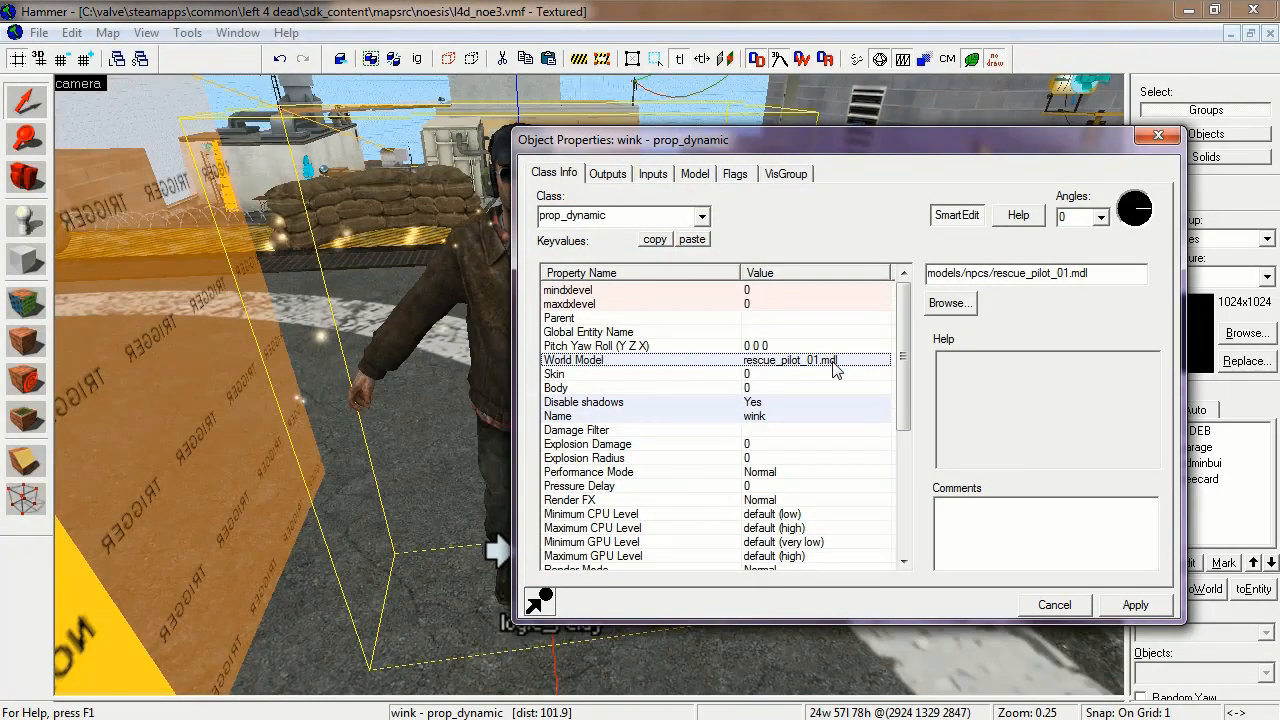
{"action": "left_click", "coordinate": [557, 404]}
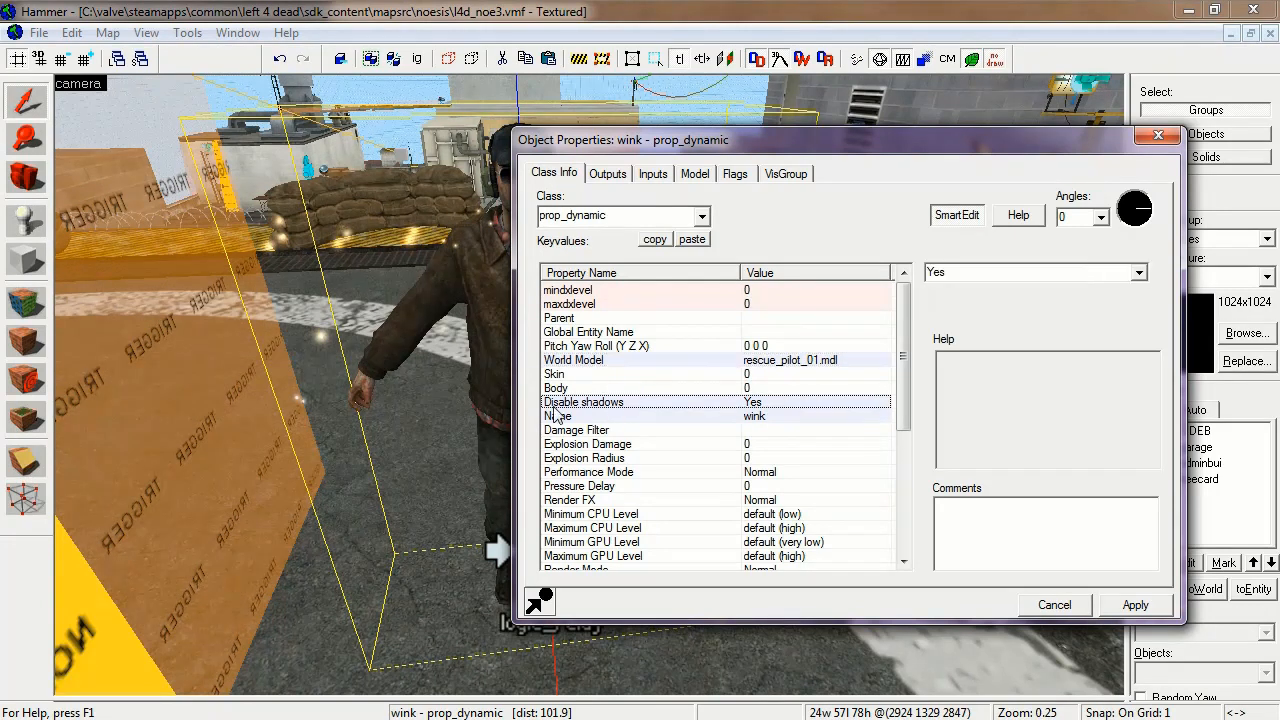
{"action": "left_click", "coordinate": [668, 430]}
{"action": "left_click", "coordinate": [552, 418]}
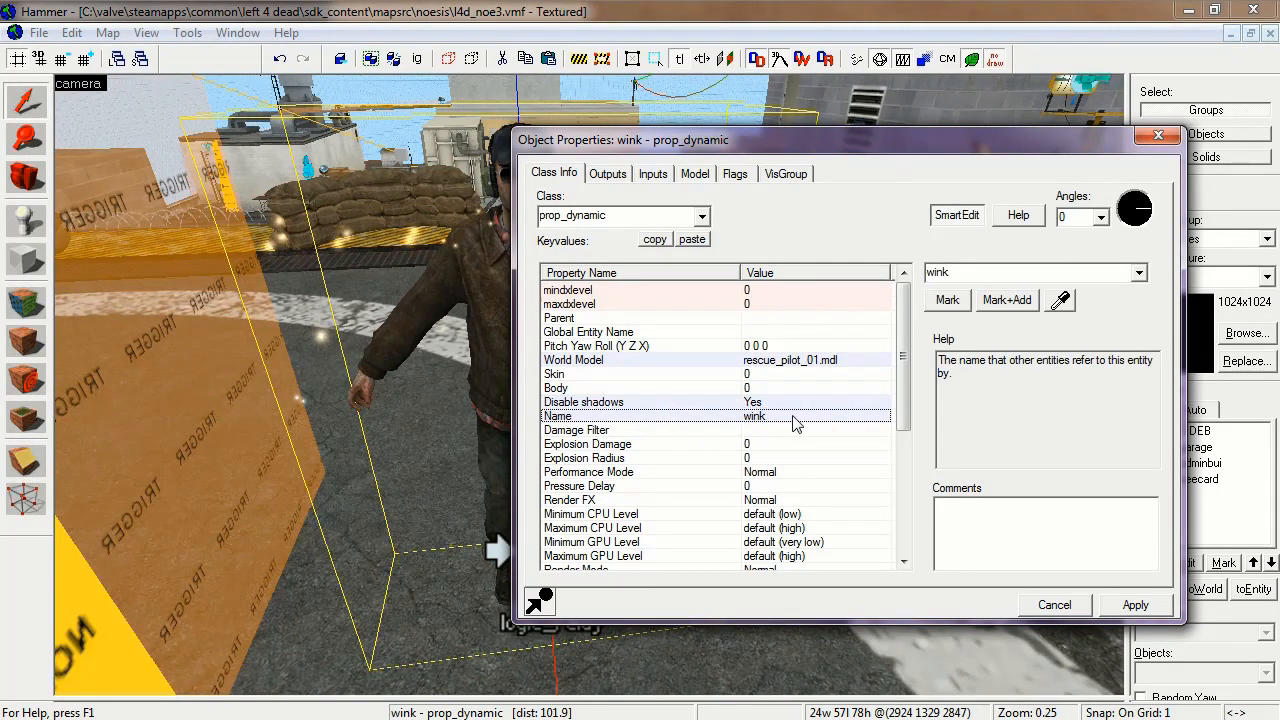
Step: Examine the pilot's Collisions, Default Animation and Start Disabled properties, and close its object properties
{"action": "left_click_drag", "start_coordinate": [903, 380], "coordinate": [897, 507]}
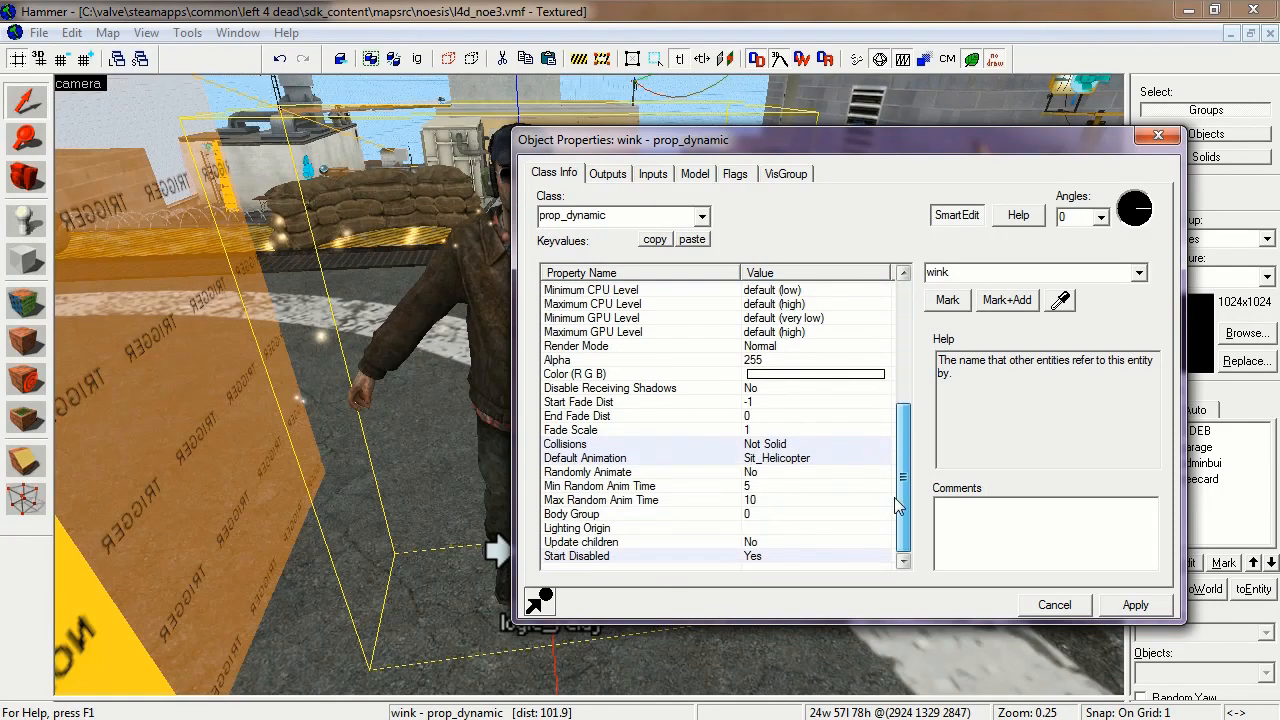
{"action": "left_click", "coordinate": [608, 446]}
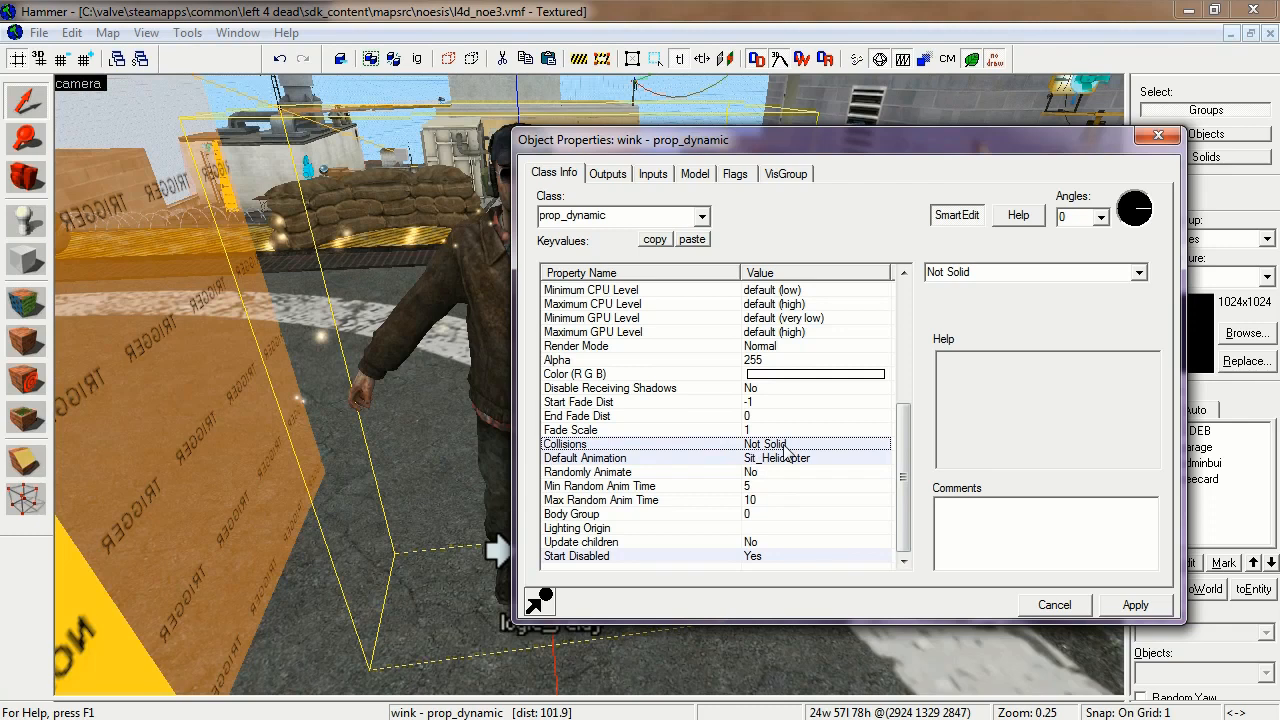
{"action": "left_click", "coordinate": [662, 460]}
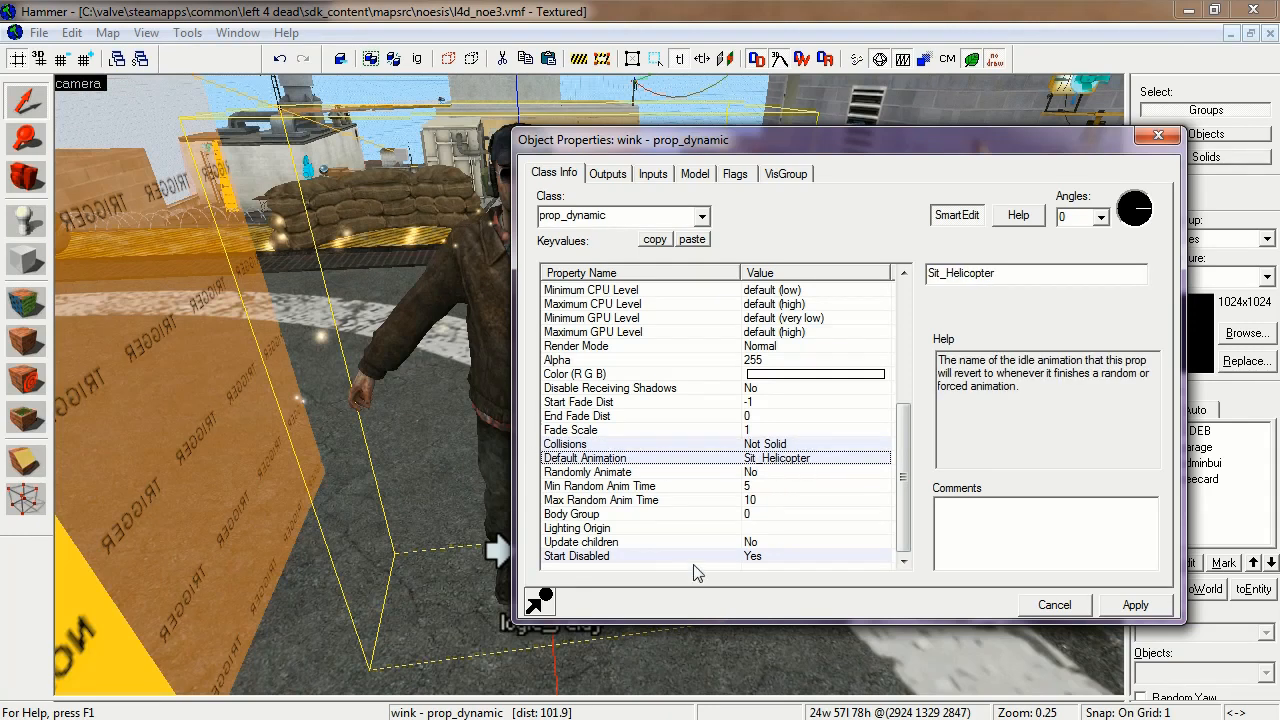
{"action": "left_click", "coordinate": [658, 557]}
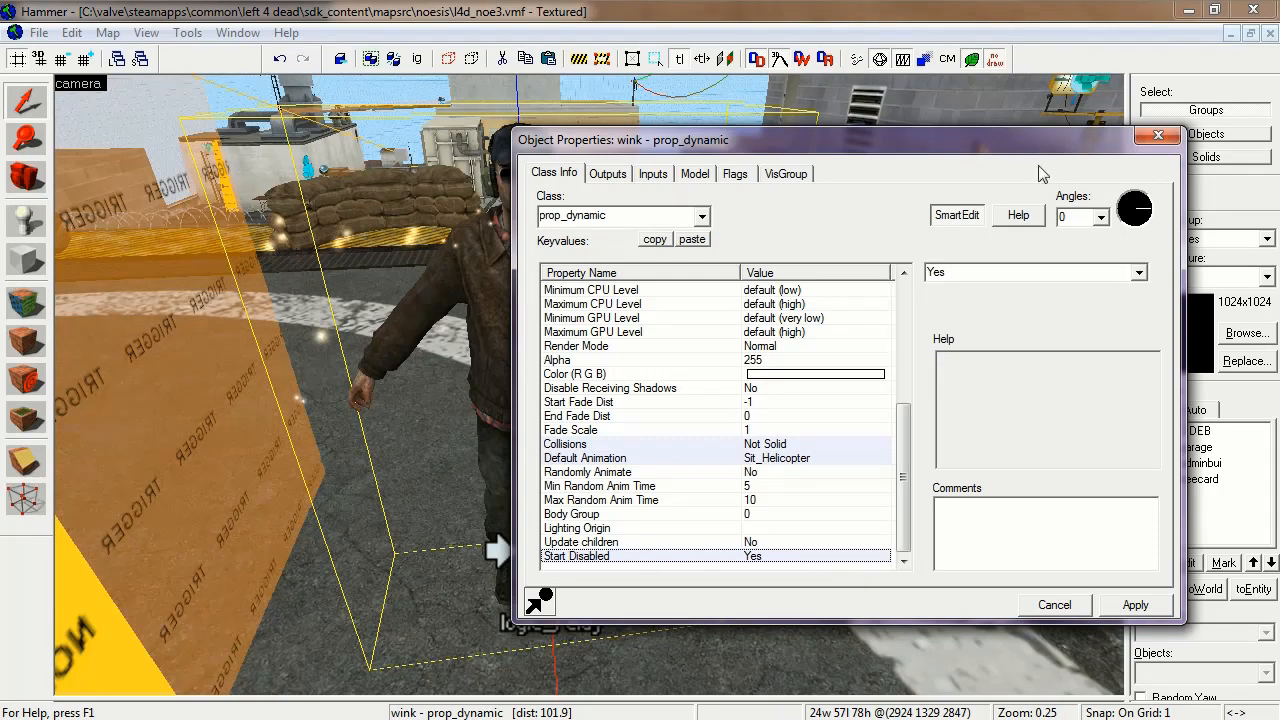
{"action": "left_click", "coordinate": [1155, 137]}
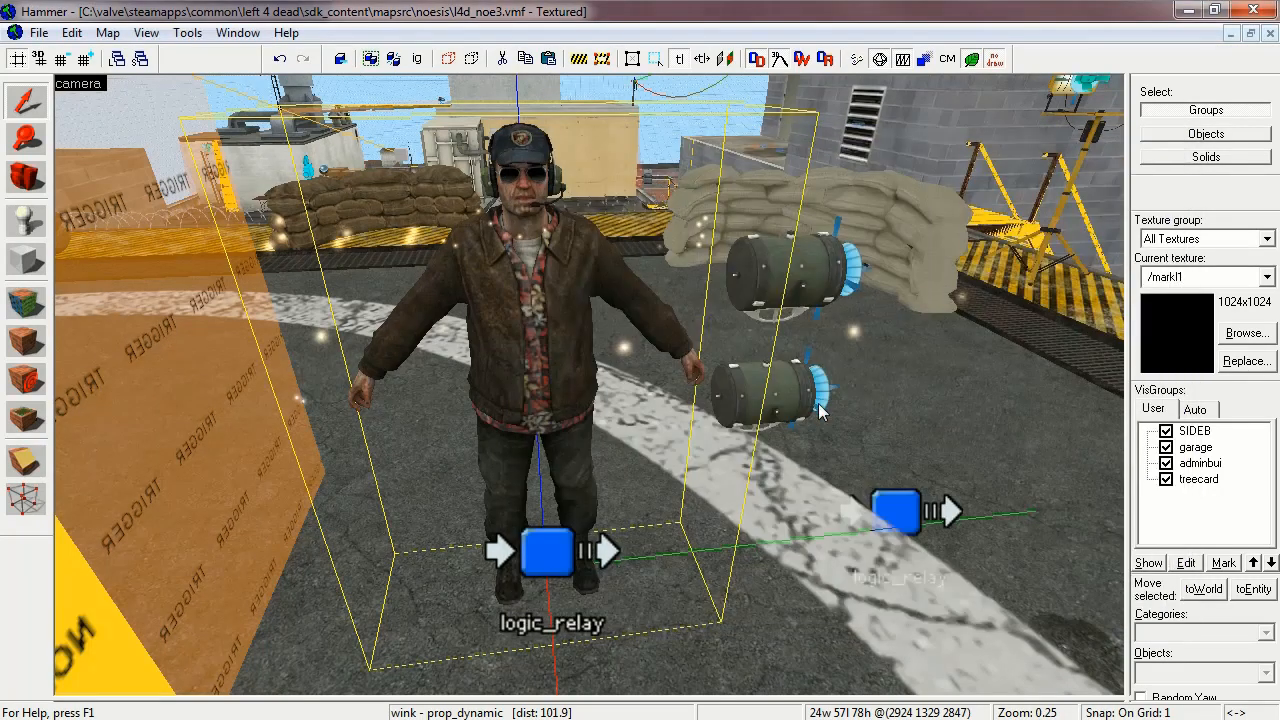
Step: Open the properties of the upper searchlight model beside the pilot and examine its World Model, Disable shadows and Name
{"action": "left_click", "coordinate": [828, 268]}
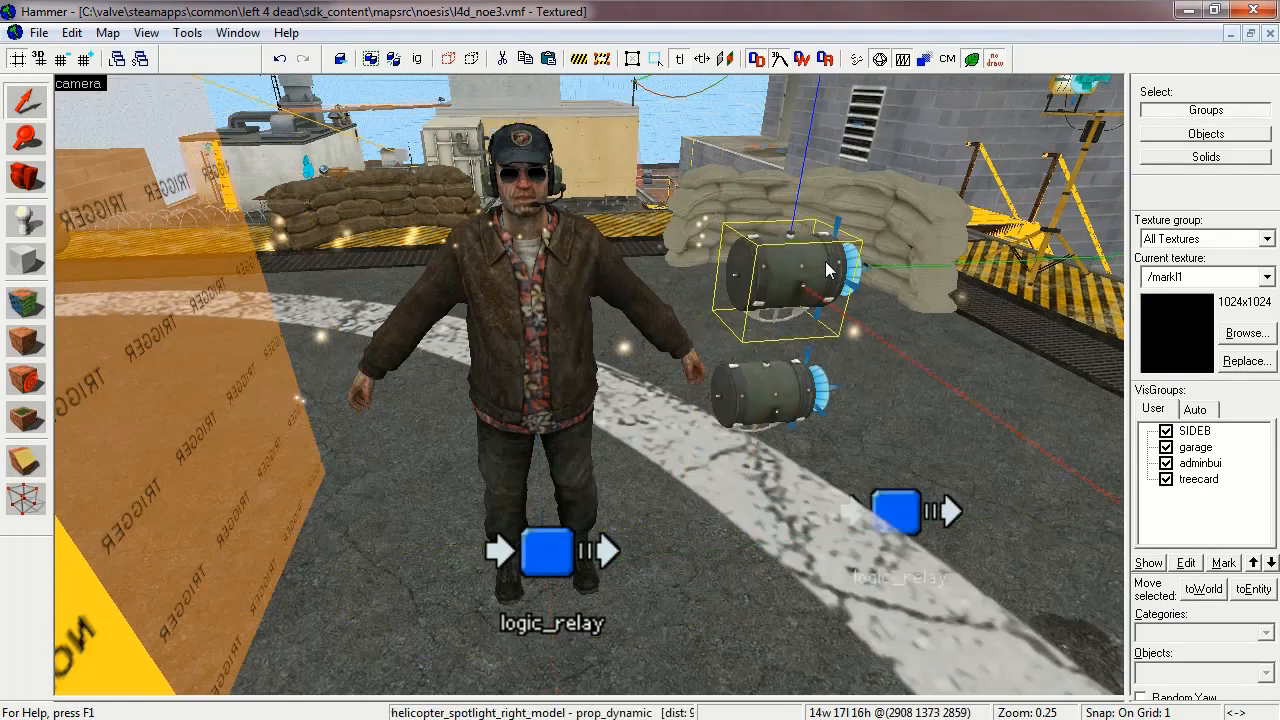
{"action": "key", "text": "d"}
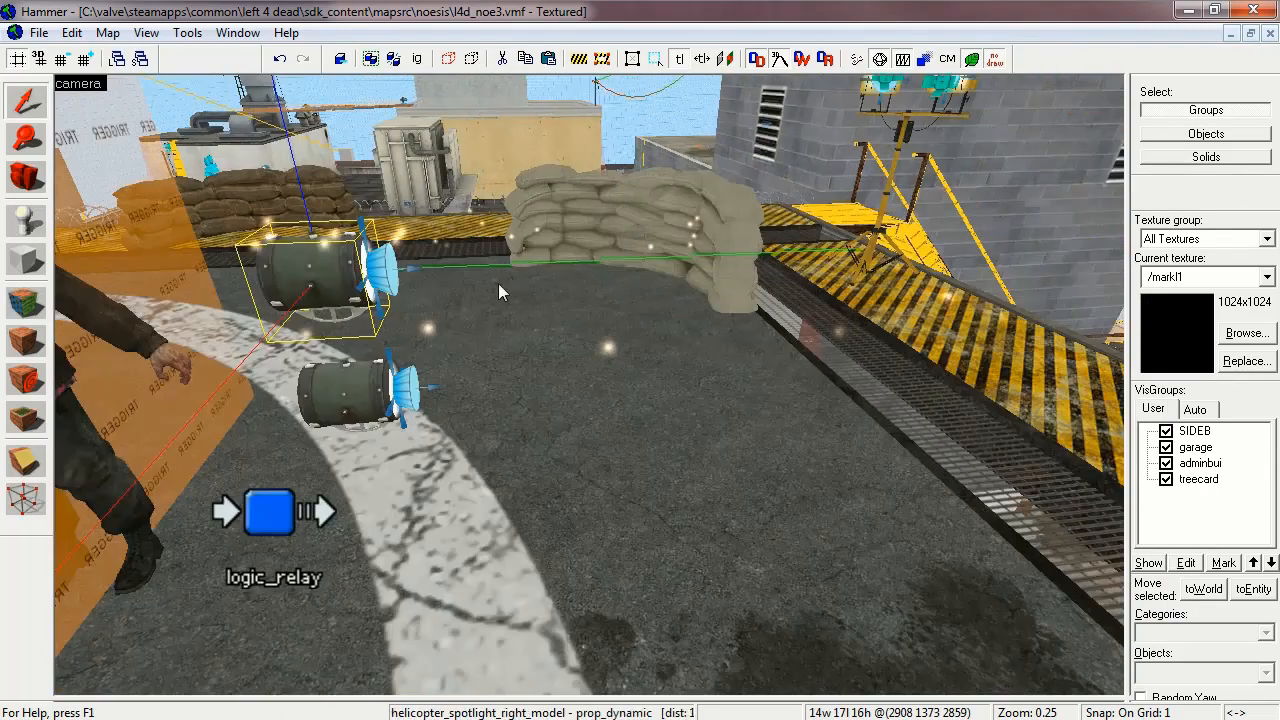
{"action": "double_click", "coordinate": [305, 265]}
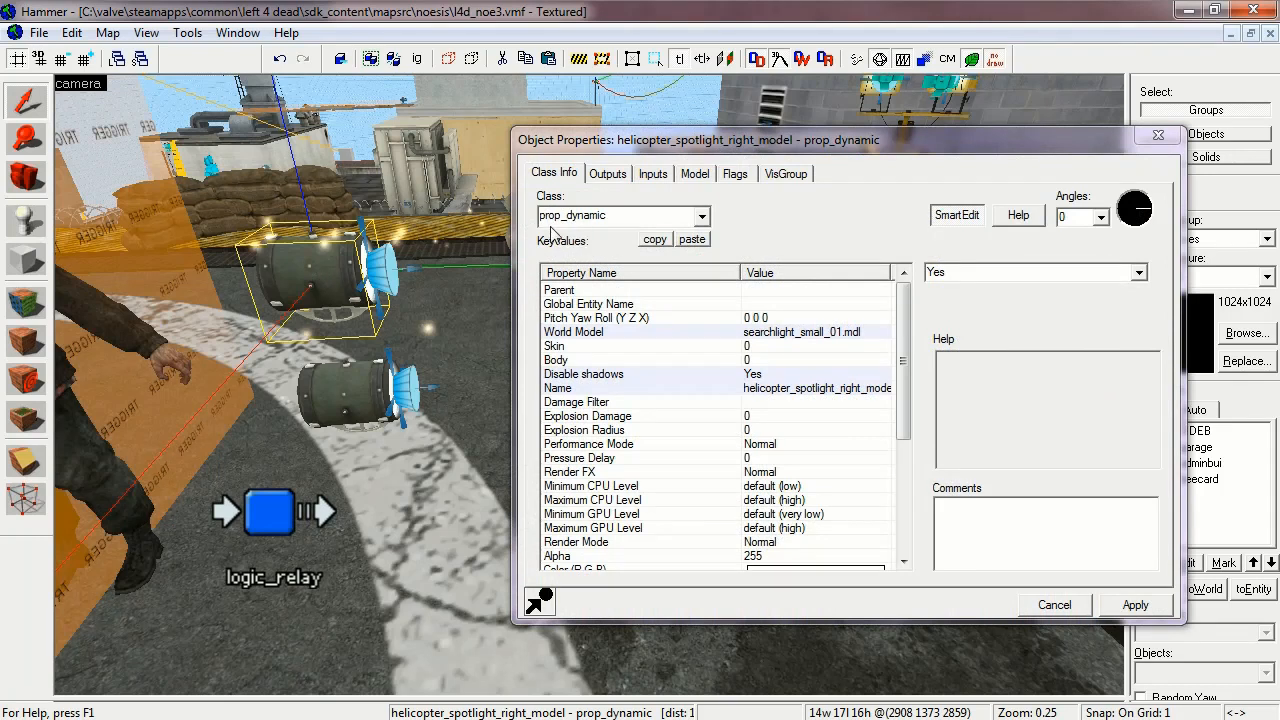
{"action": "left_click", "coordinate": [720, 332]}
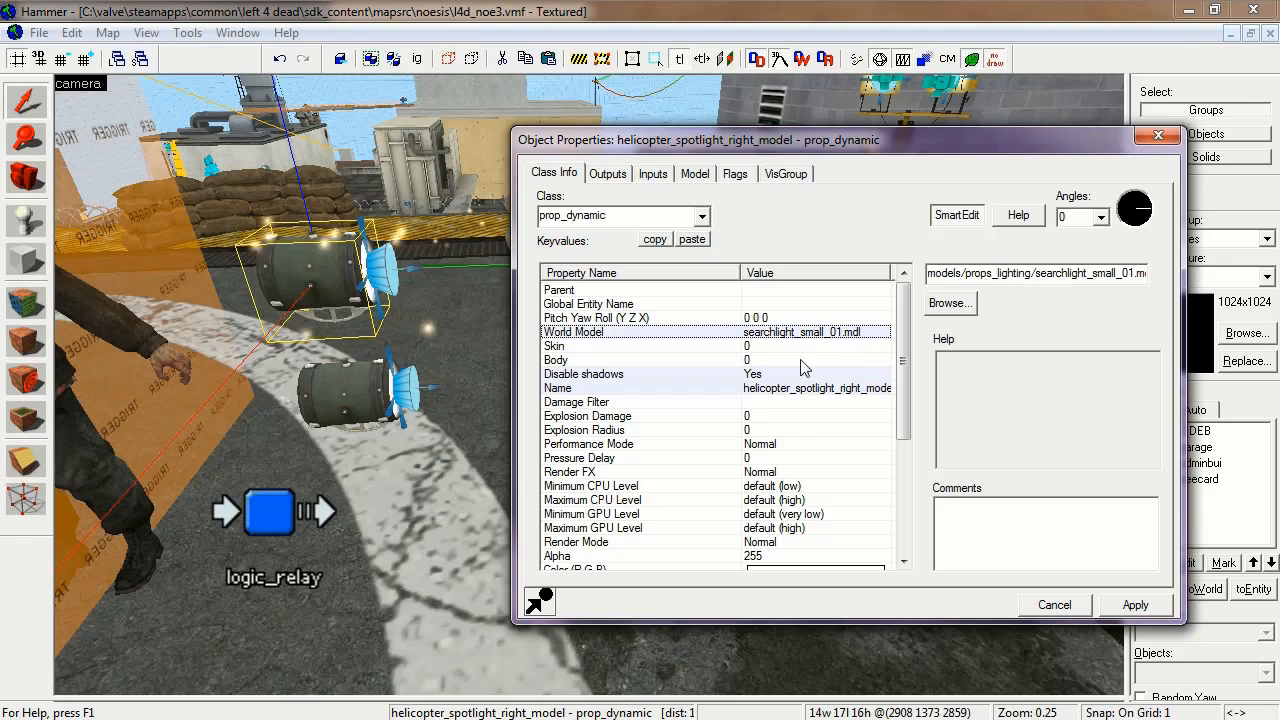
{"action": "left_click", "coordinate": [632, 375]}
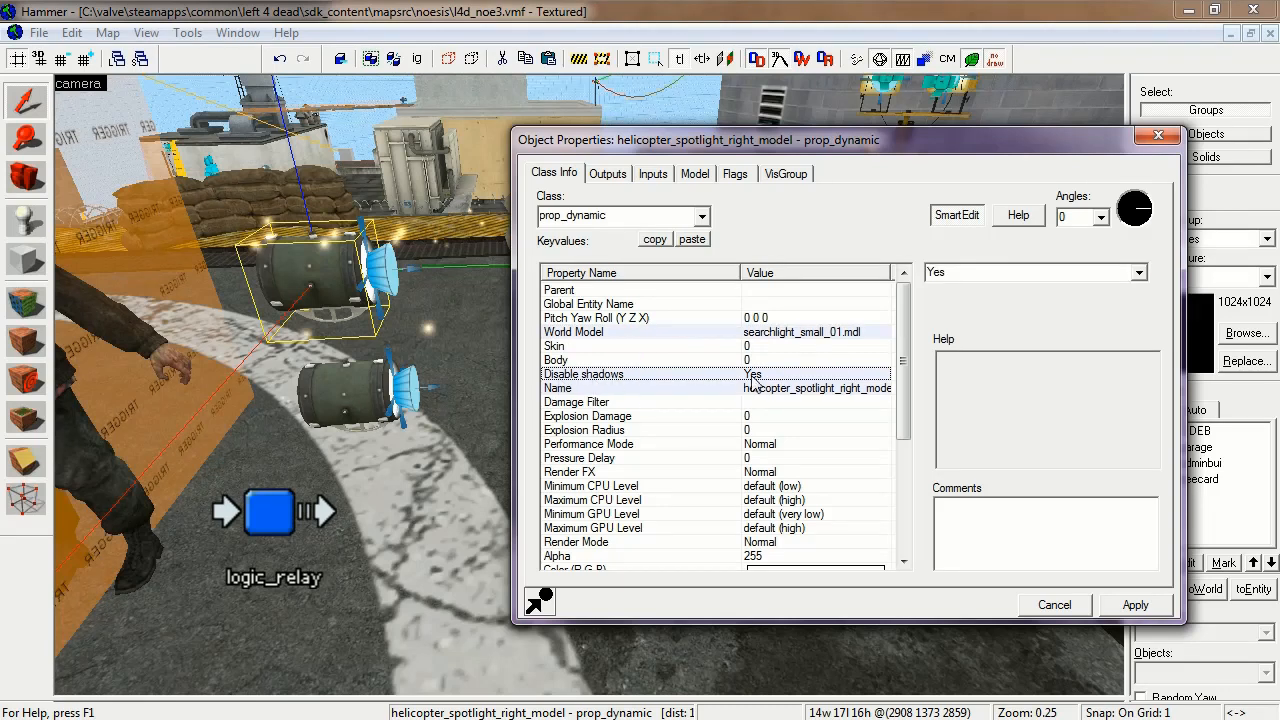
{"action": "left_click", "coordinate": [670, 389]}
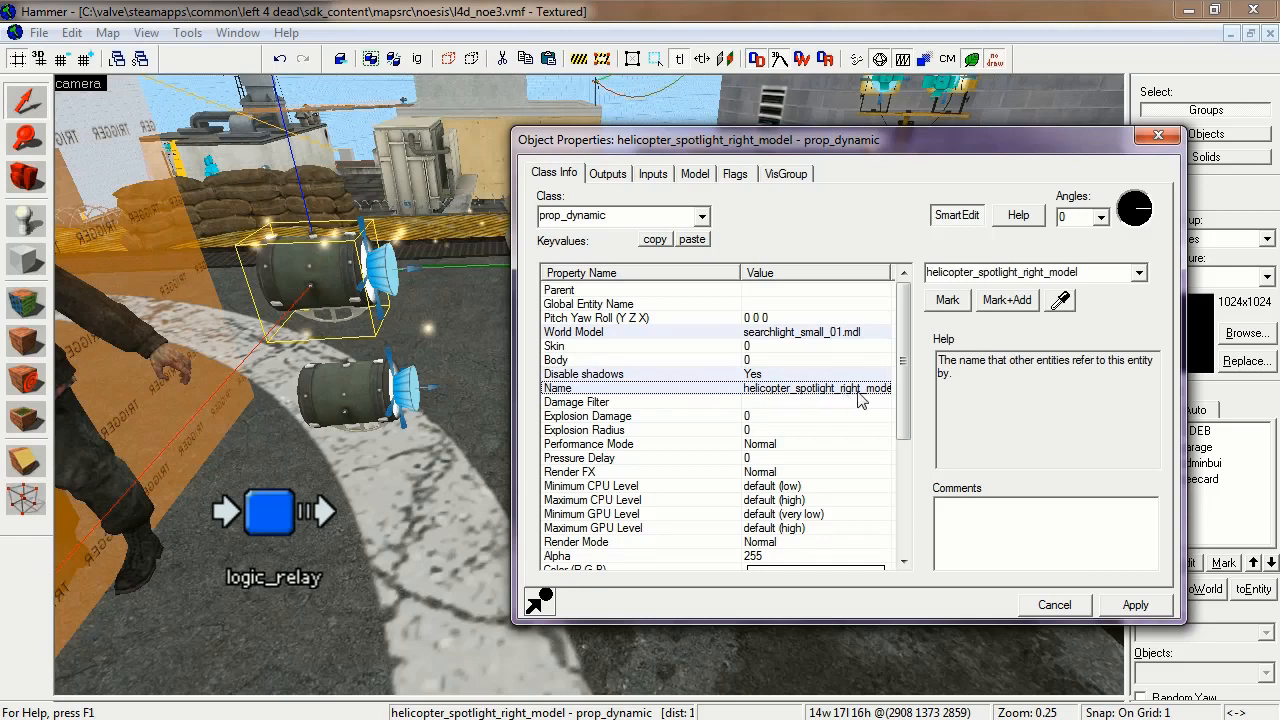
Step: Examine the Collisions and Start Disabled properties of the upper searchlight model
{"action": "left_click_drag", "start_coordinate": [903, 385], "coordinate": [903, 473]}
{"action": "left_click", "coordinate": [565, 486]}
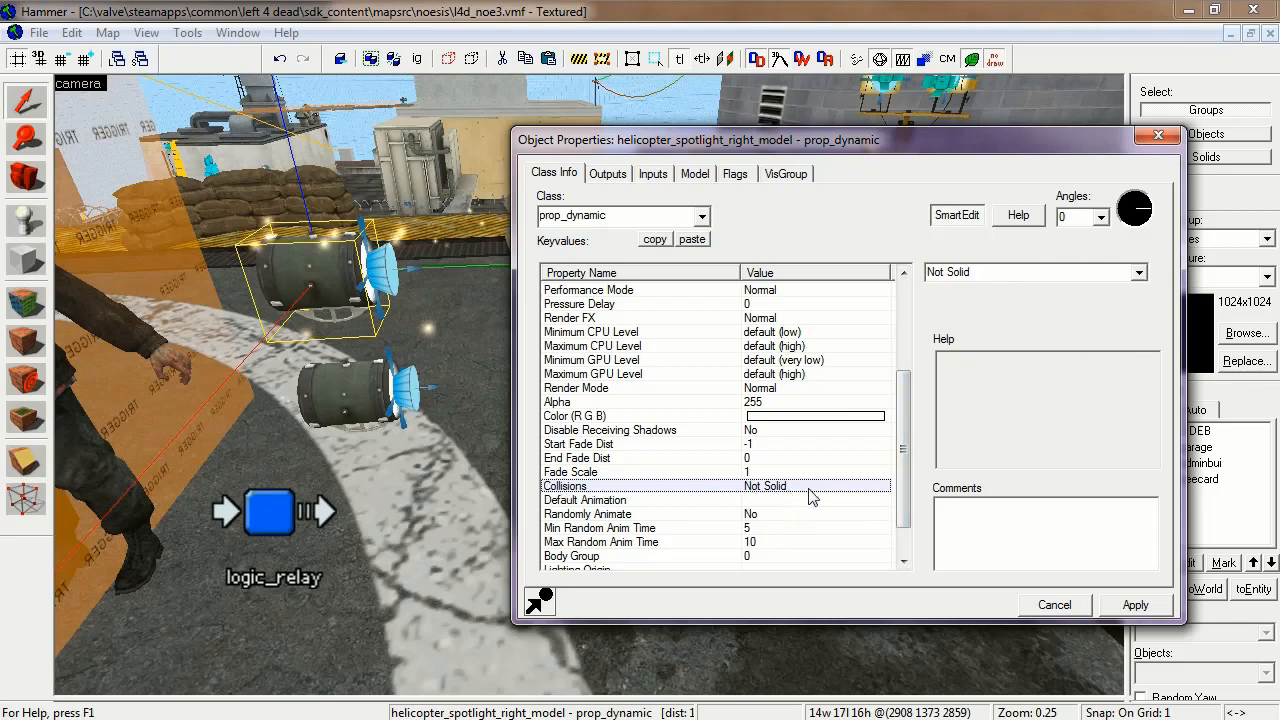
{"action": "scroll", "coordinate": [913, 434], "scroll_direction": "down", "scroll_amount": 1}
{"action": "left_click", "coordinate": [589, 558]}
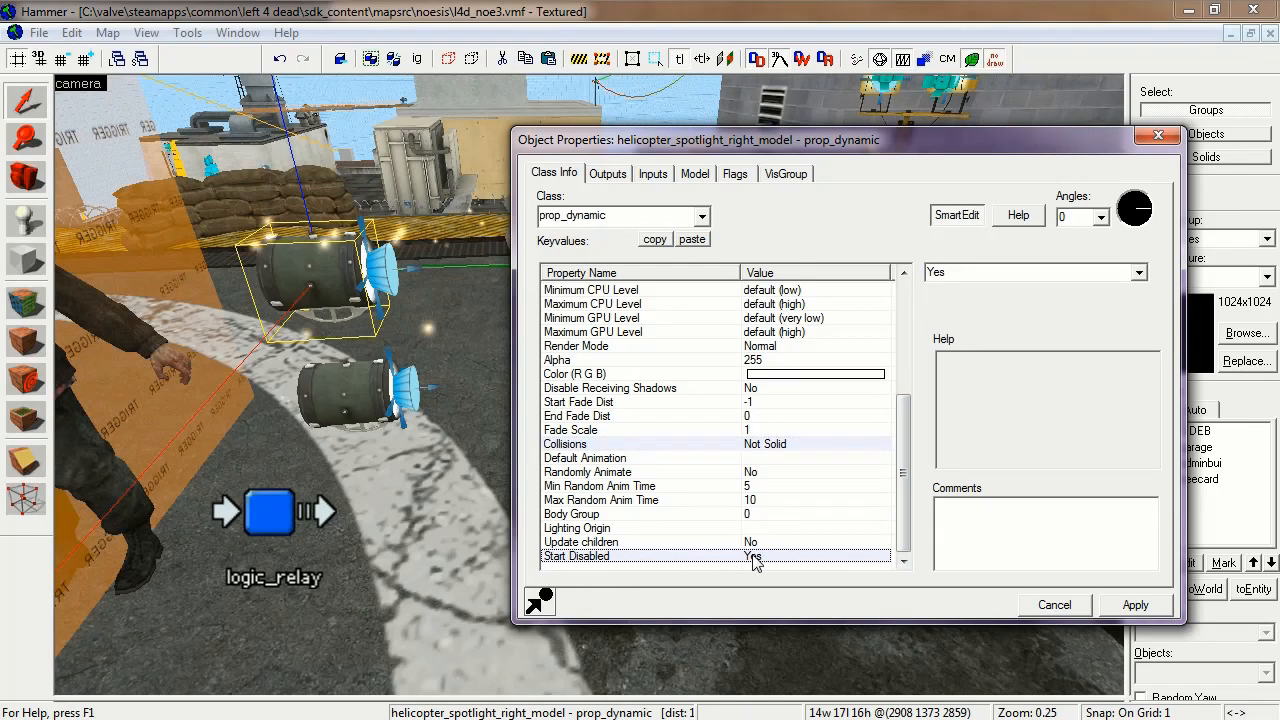
Step: Select the lower searchlight model and examine its Name and Start Disabled properties
{"action": "left_click", "coordinate": [328, 386]}
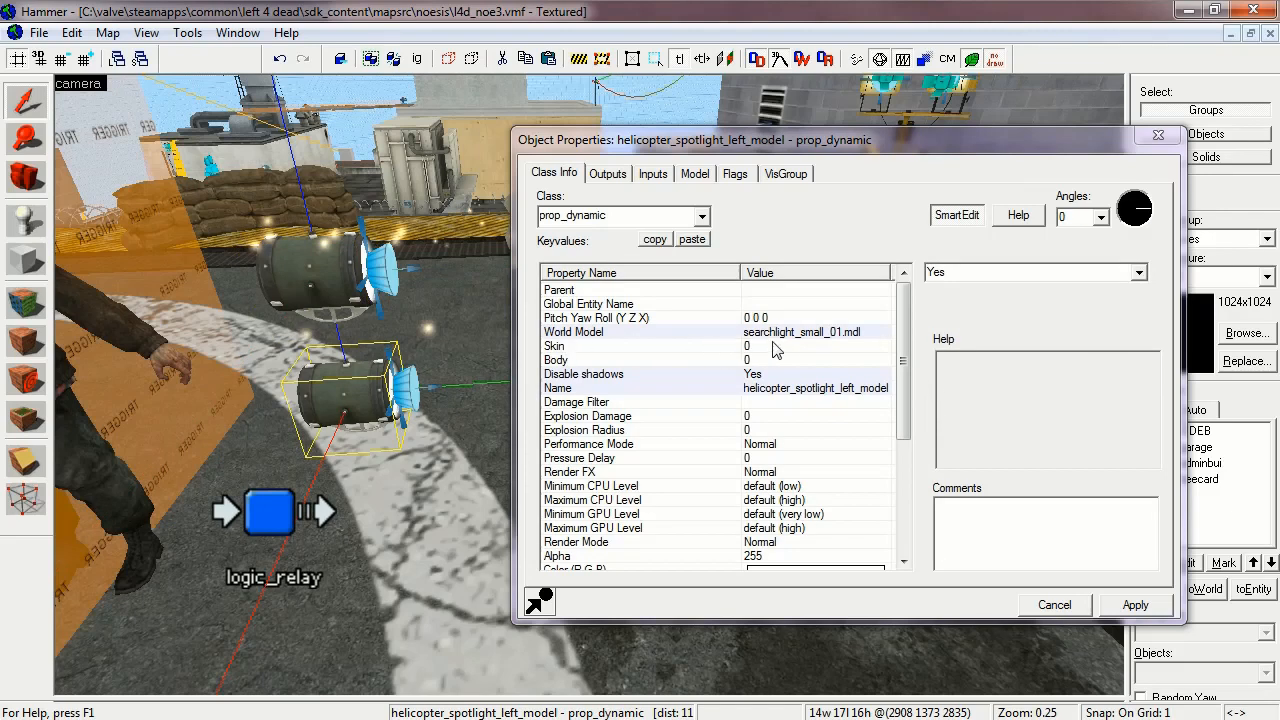
{"action": "left_click", "coordinate": [560, 389]}
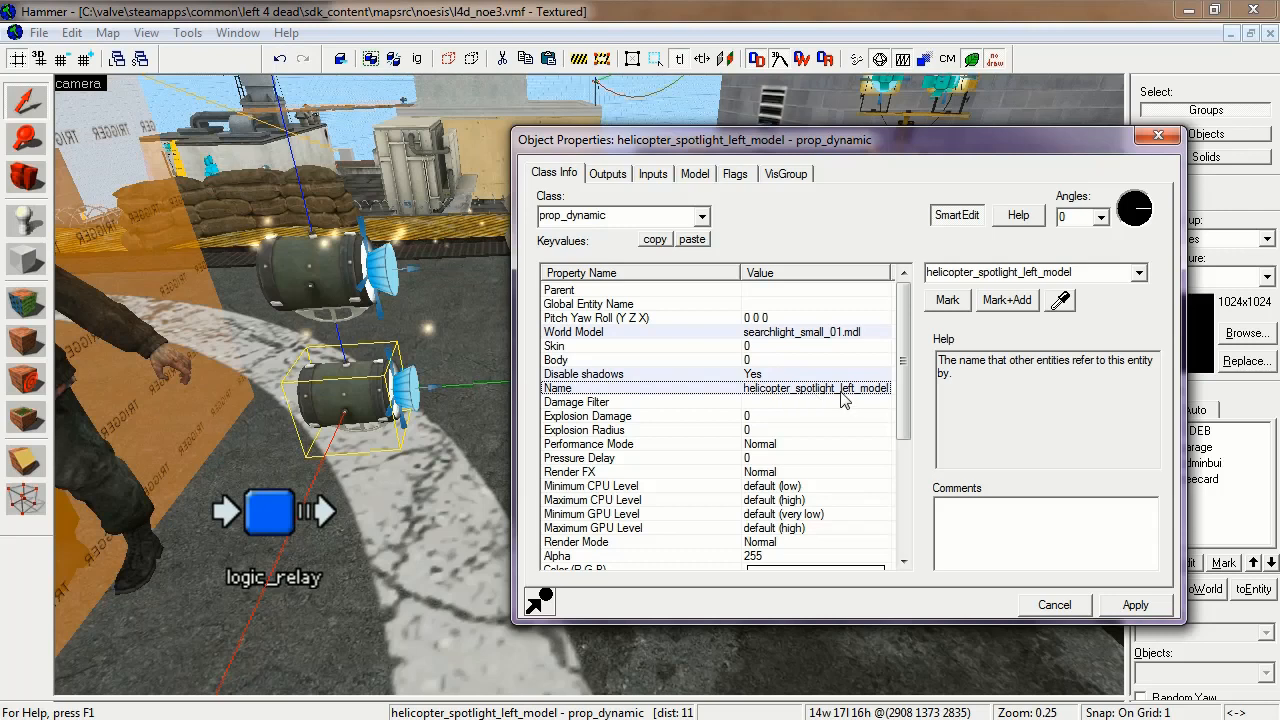
{"action": "left_click_drag", "start_coordinate": [905, 352], "coordinate": [906, 465]}
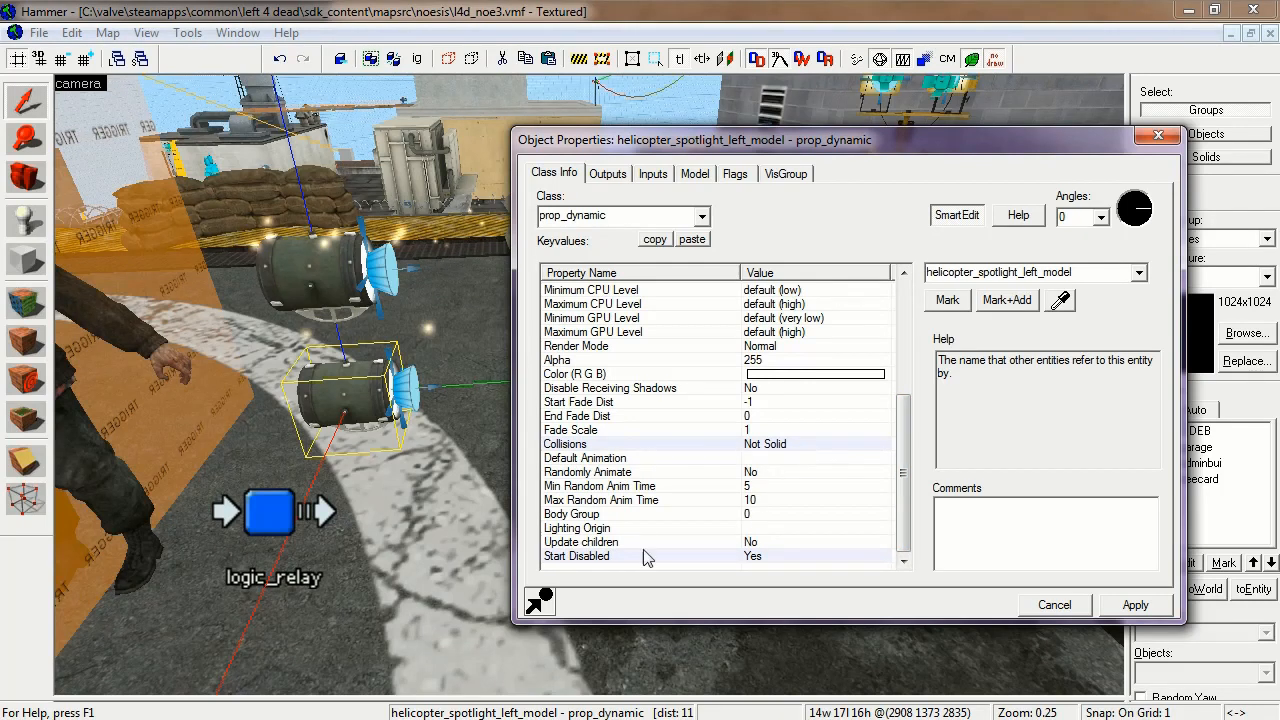
{"action": "left_click", "coordinate": [578, 557]}
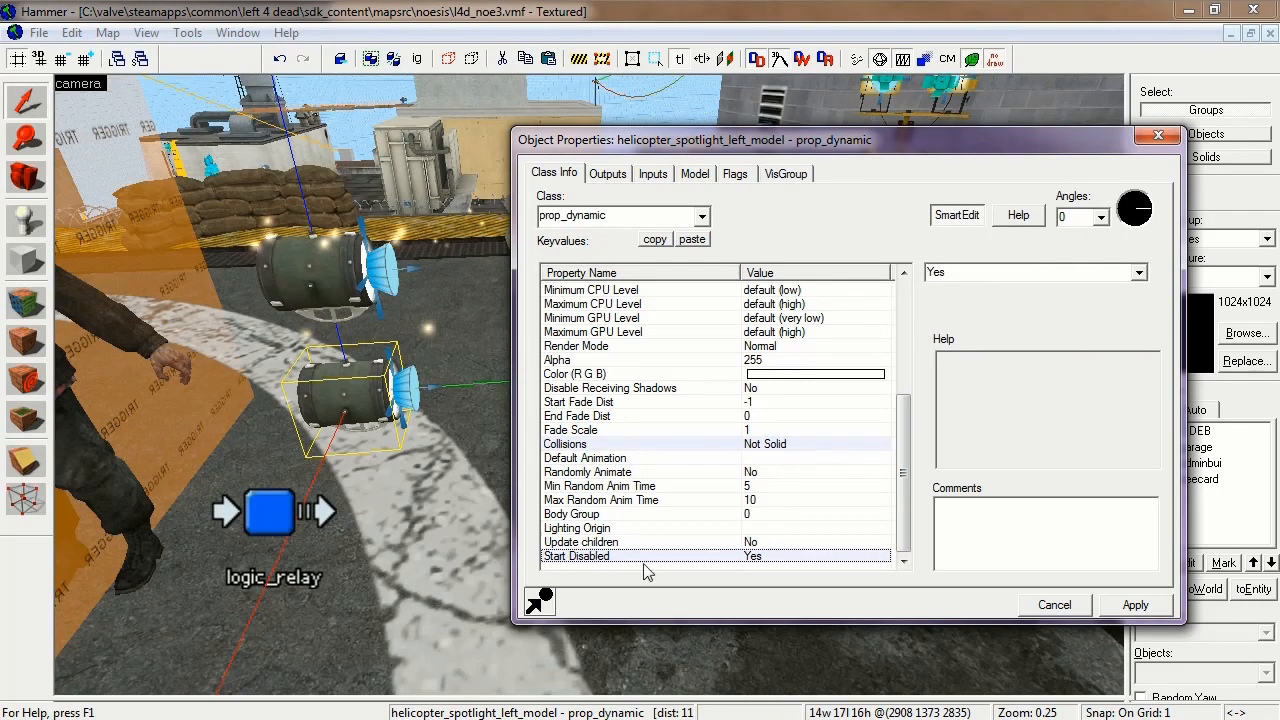
Step: Select the beam_spotlight on the upper searchlight and examine its Name, Parent, Halo Sprite and Beam Sprite properties
{"action": "left_click", "coordinate": [388, 268]}
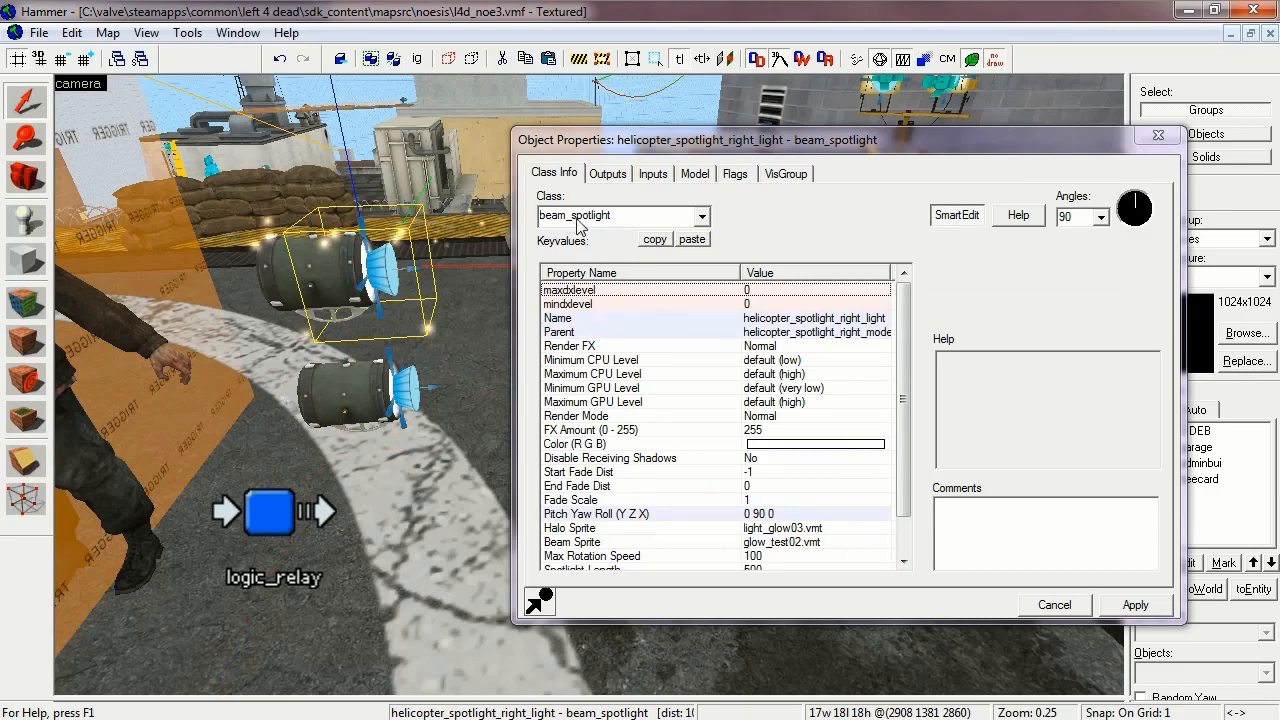
{"action": "left_click", "coordinate": [595, 318]}
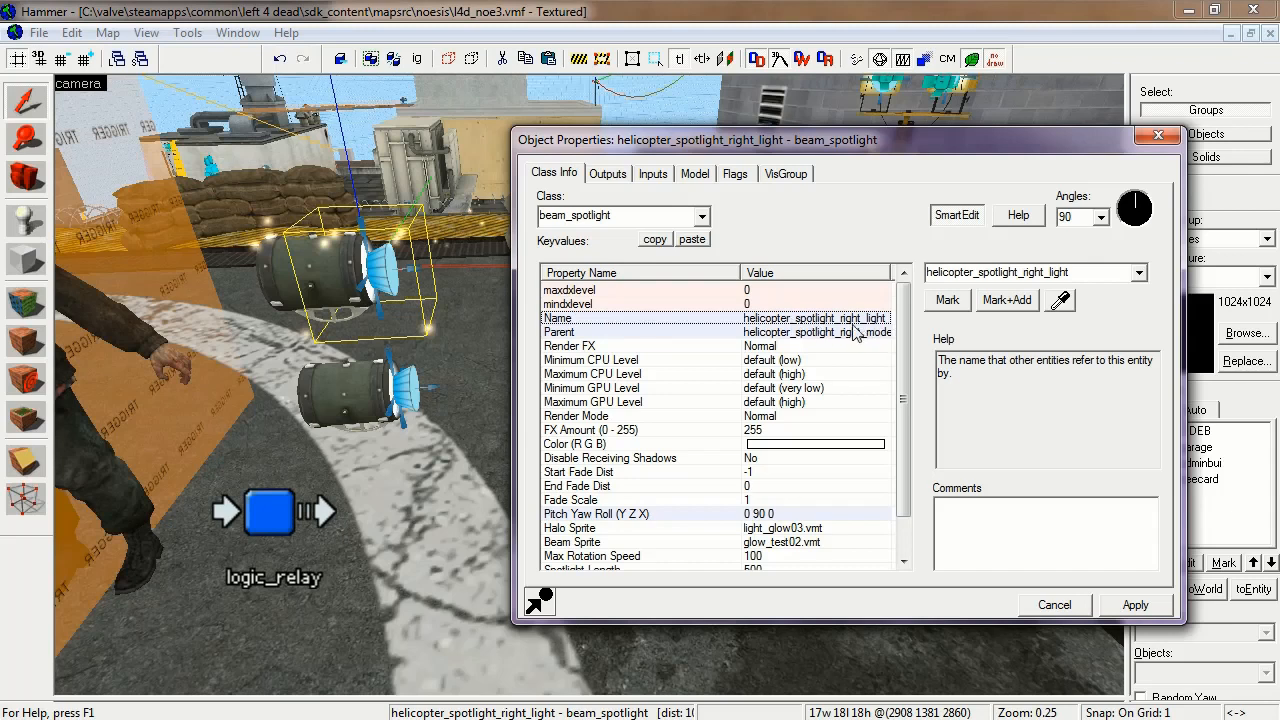
{"action": "left_click", "coordinate": [715, 334]}
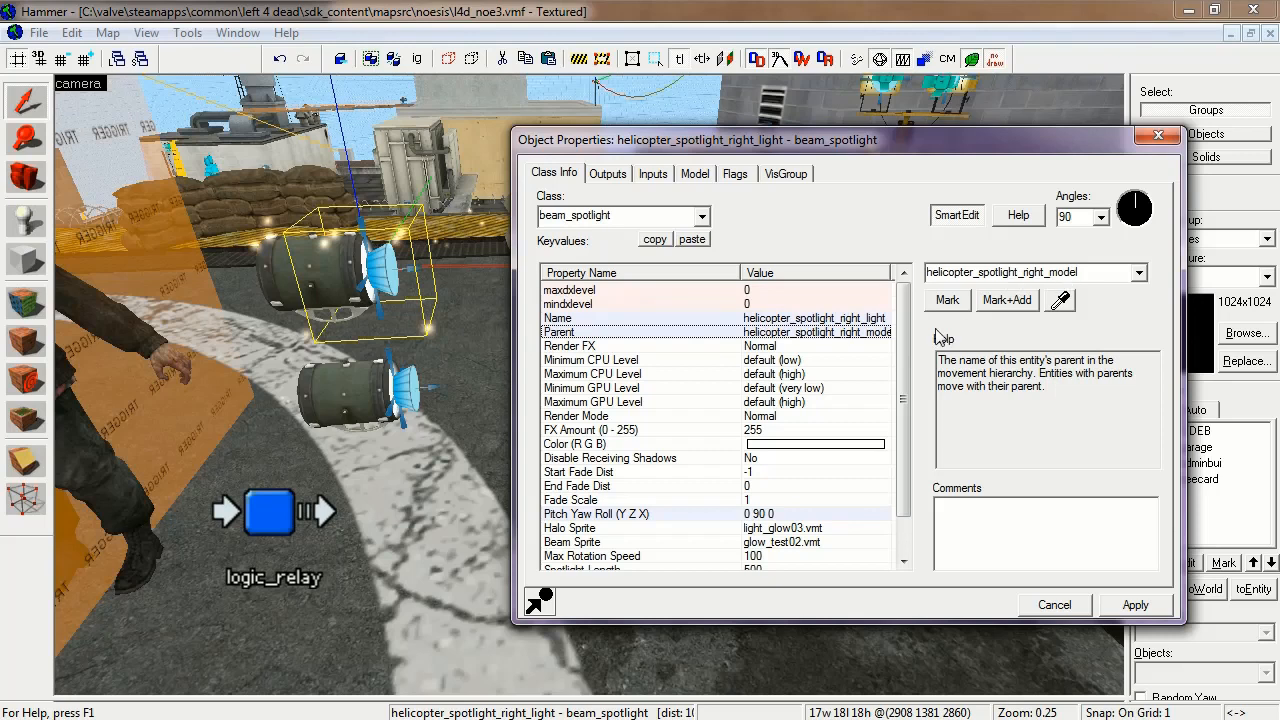
{"action": "scroll", "coordinate": [904, 555], "scroll_direction": "down", "scroll_amount": 1}
{"action": "left_click", "coordinate": [757, 488]}
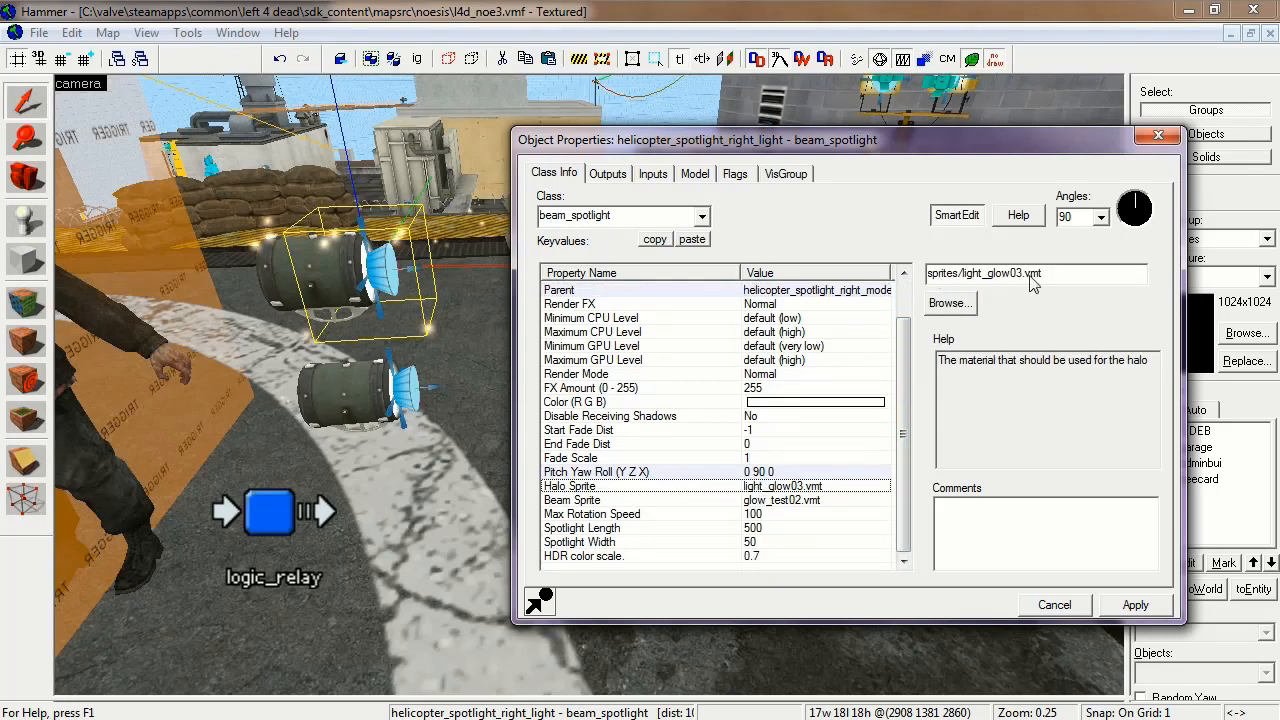
{"action": "left_click", "coordinate": [625, 501]}
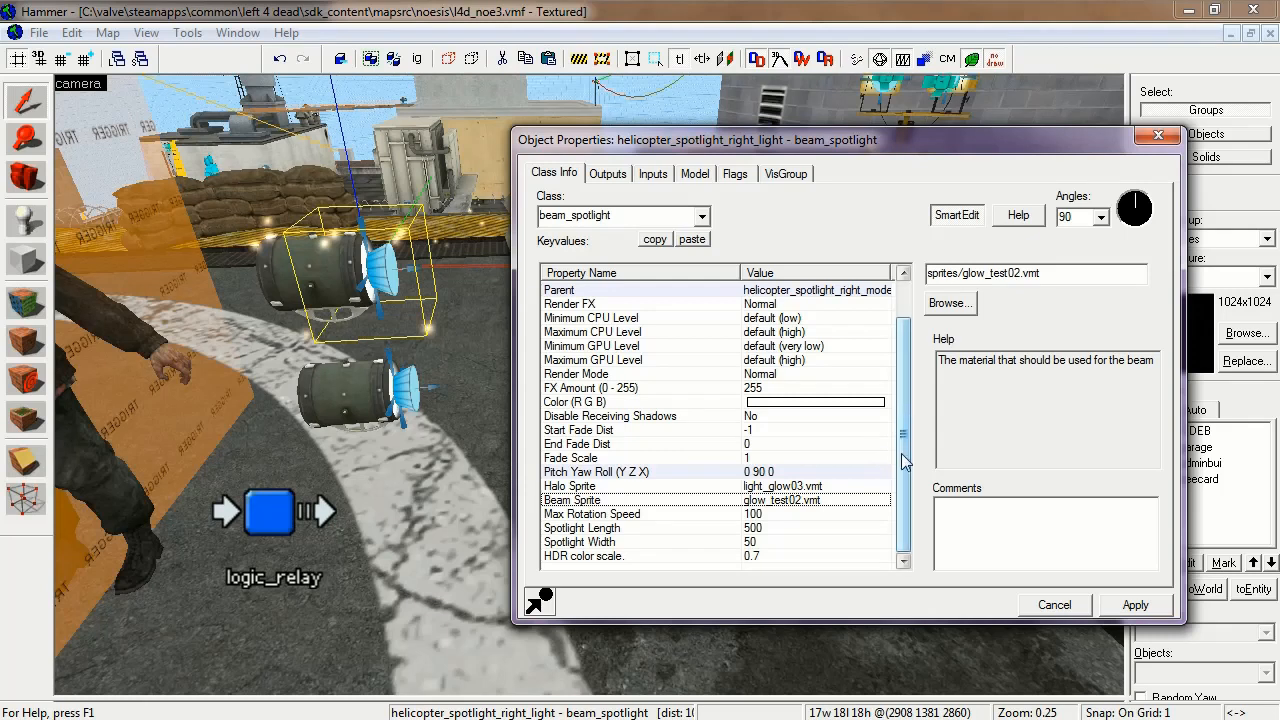
{"action": "scroll", "coordinate": [903, 428], "scroll_direction": "up", "scroll_amount": 2}
{"action": "scroll", "coordinate": [905, 416], "scroll_direction": "up", "scroll_amount": 1}
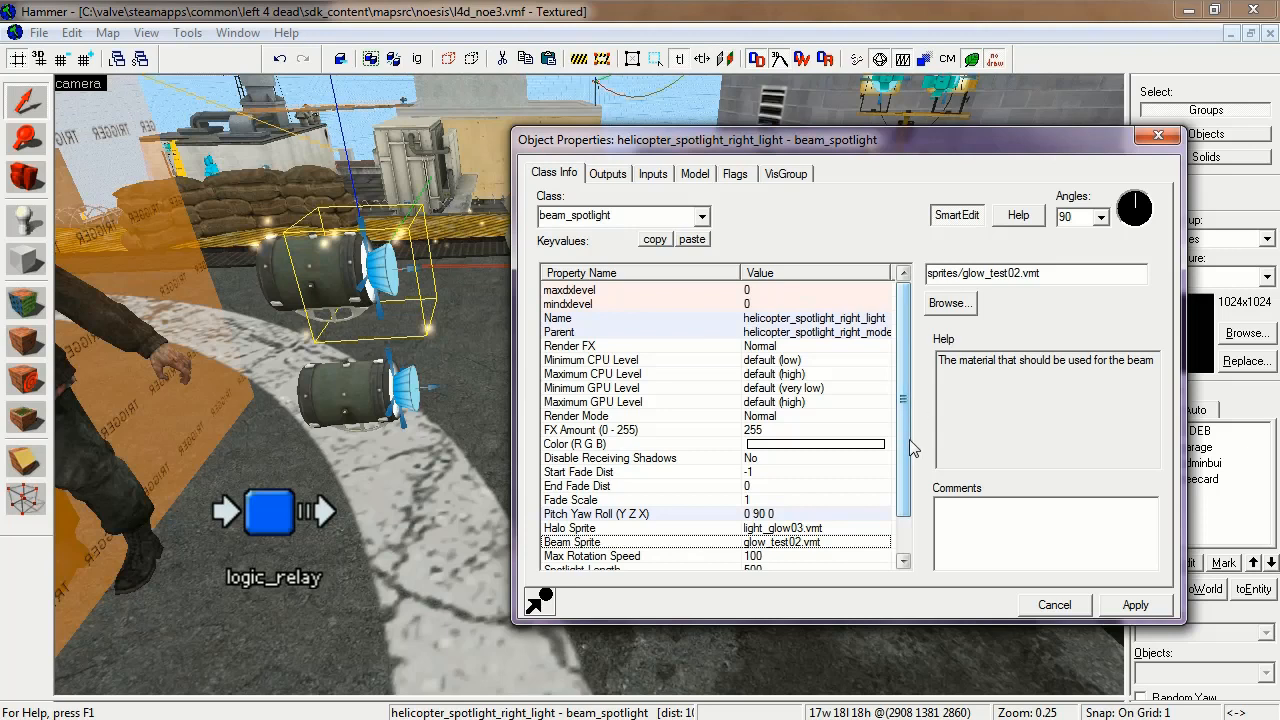
Step: Compare the beam_spotlights on both searchlights and examine the flags of the upper one
{"action": "left_click", "coordinate": [407, 386]}
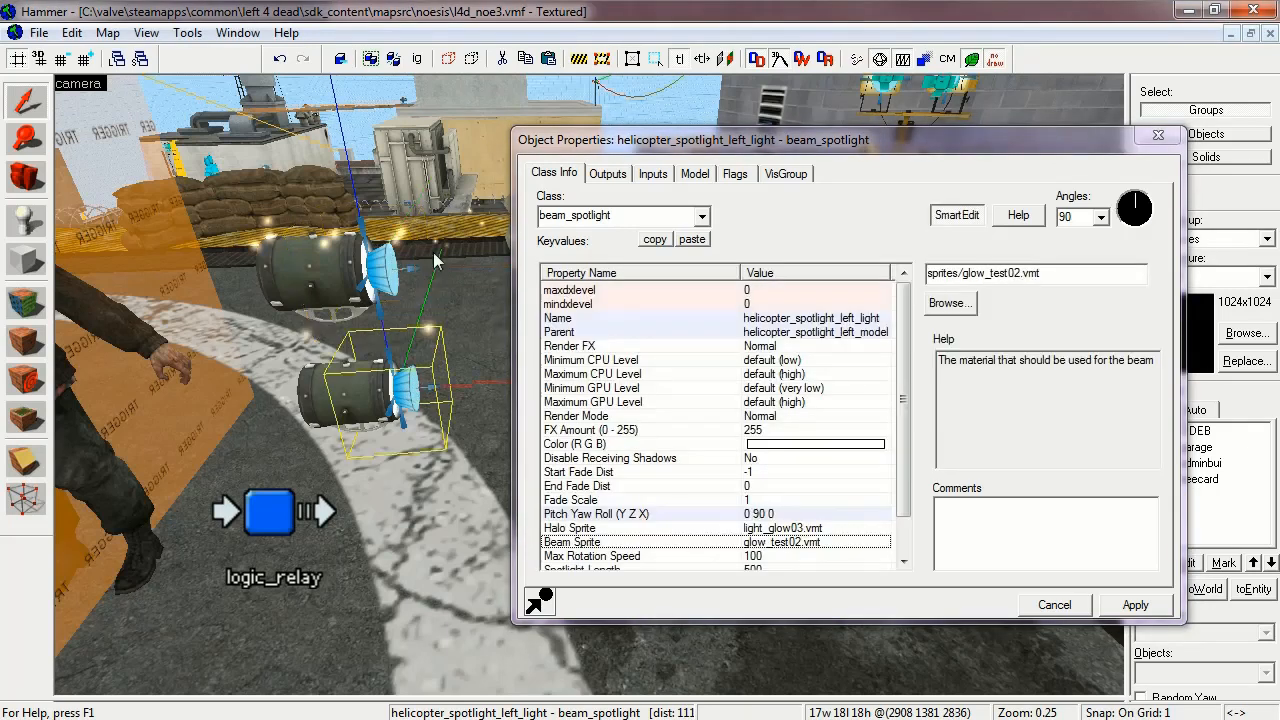
{"action": "left_click", "coordinate": [382, 264]}
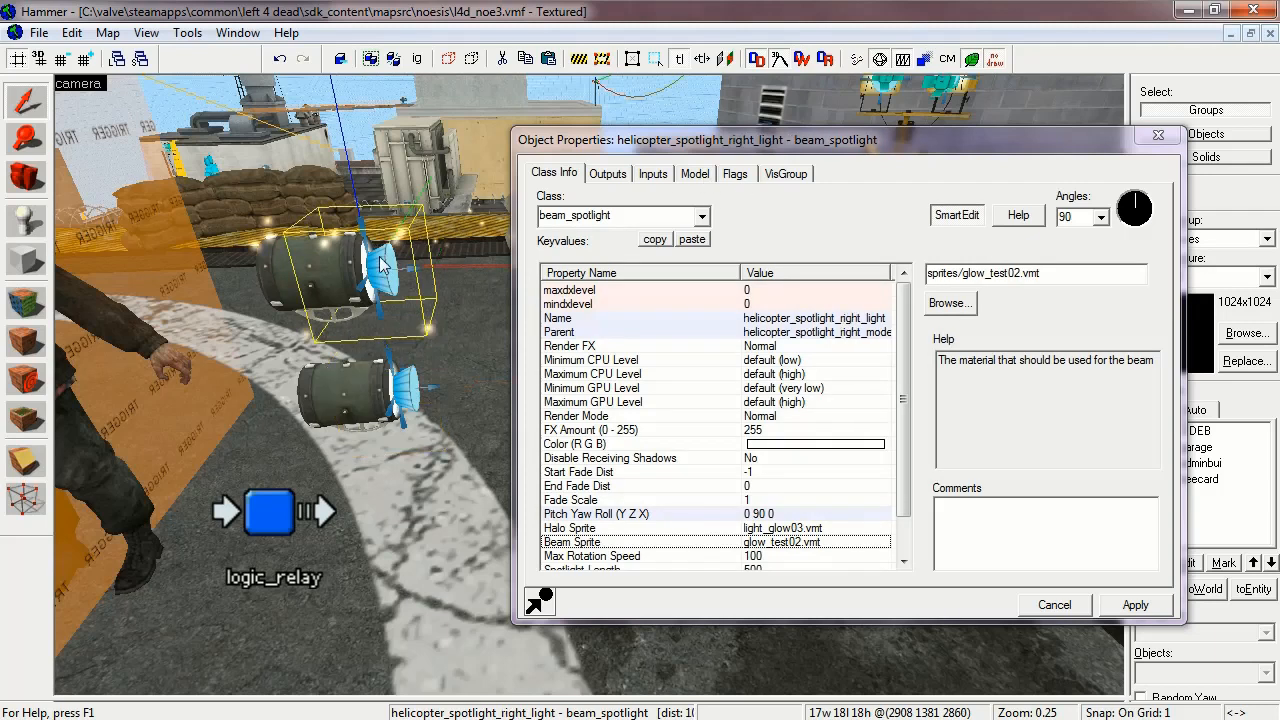
{"action": "left_click", "coordinate": [735, 174]}
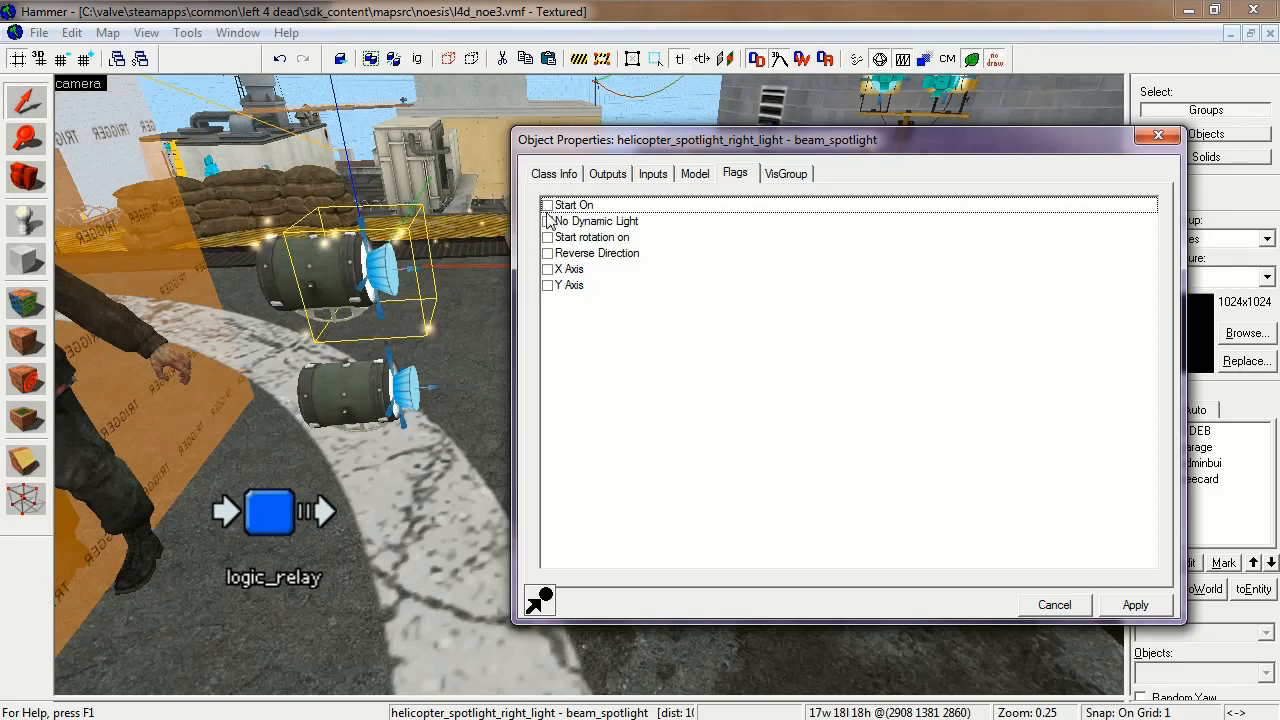
Step: Select the beam_spotlight on the lower searchlight and examine its Name, Parent, Halo Sprite and Beam Sprite properties
{"action": "left_click", "coordinate": [416, 393]}
{"action": "left_click", "coordinate": [605, 174]}
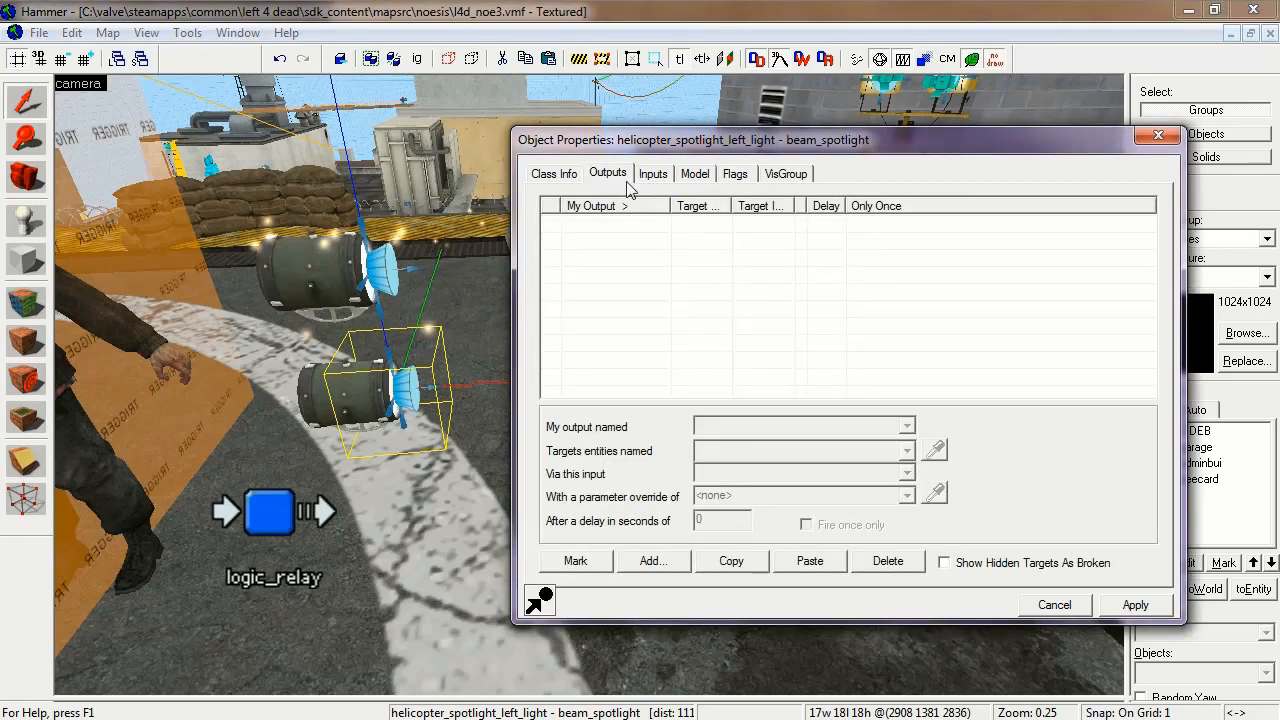
{"action": "left_click", "coordinate": [556, 174]}
{"action": "left_click", "coordinate": [752, 318]}
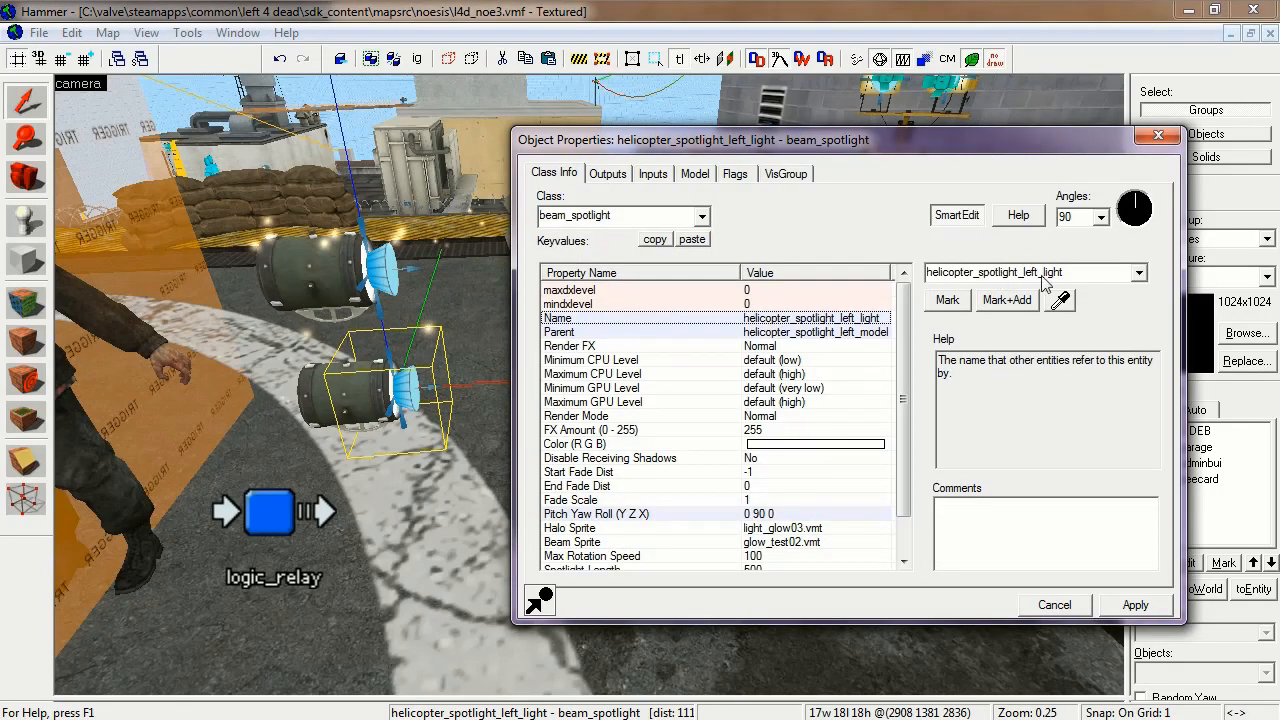
{"action": "left_click", "coordinate": [785, 334]}
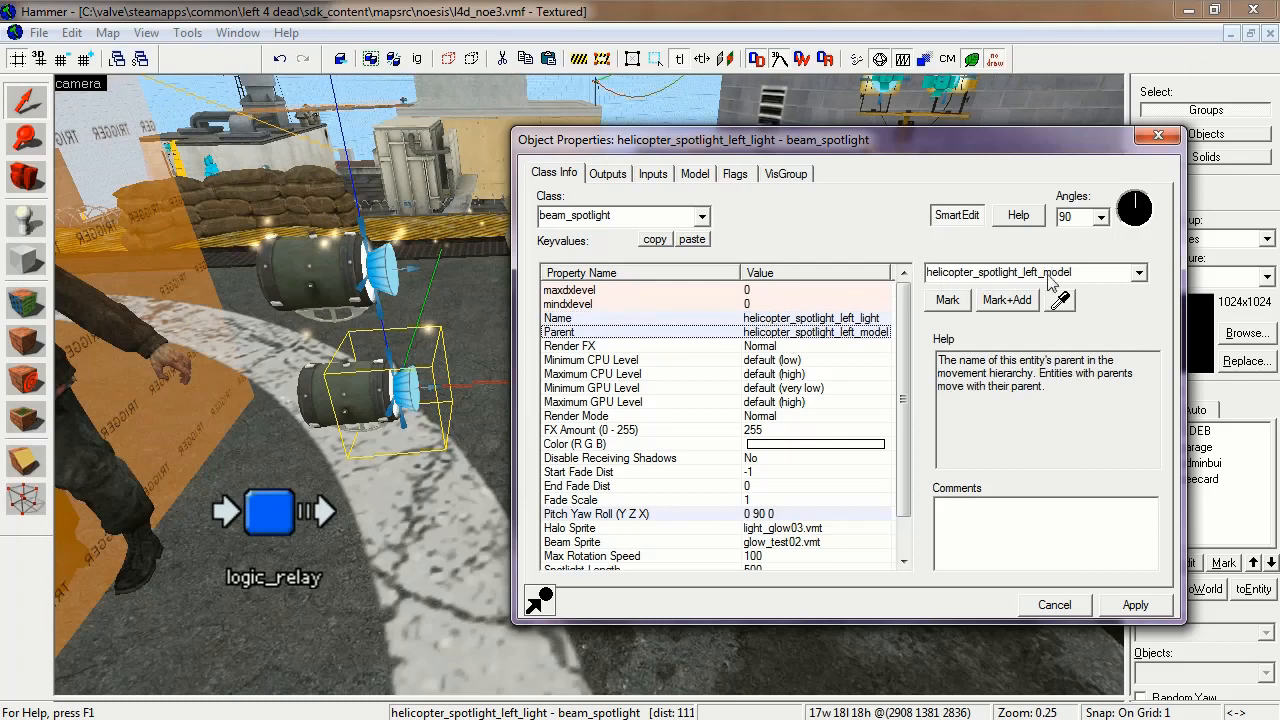
{"action": "left_click_drag", "start_coordinate": [902, 435], "coordinate": [900, 526]}
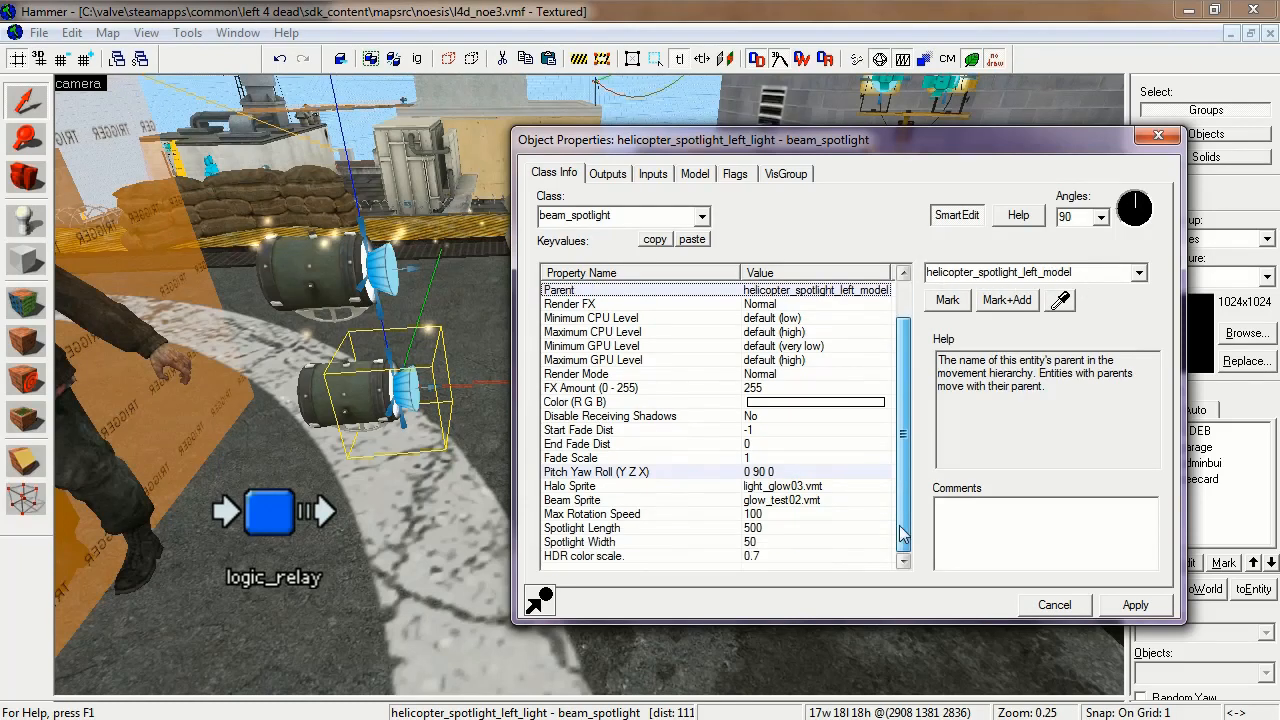
{"action": "left_click", "coordinate": [777, 486]}
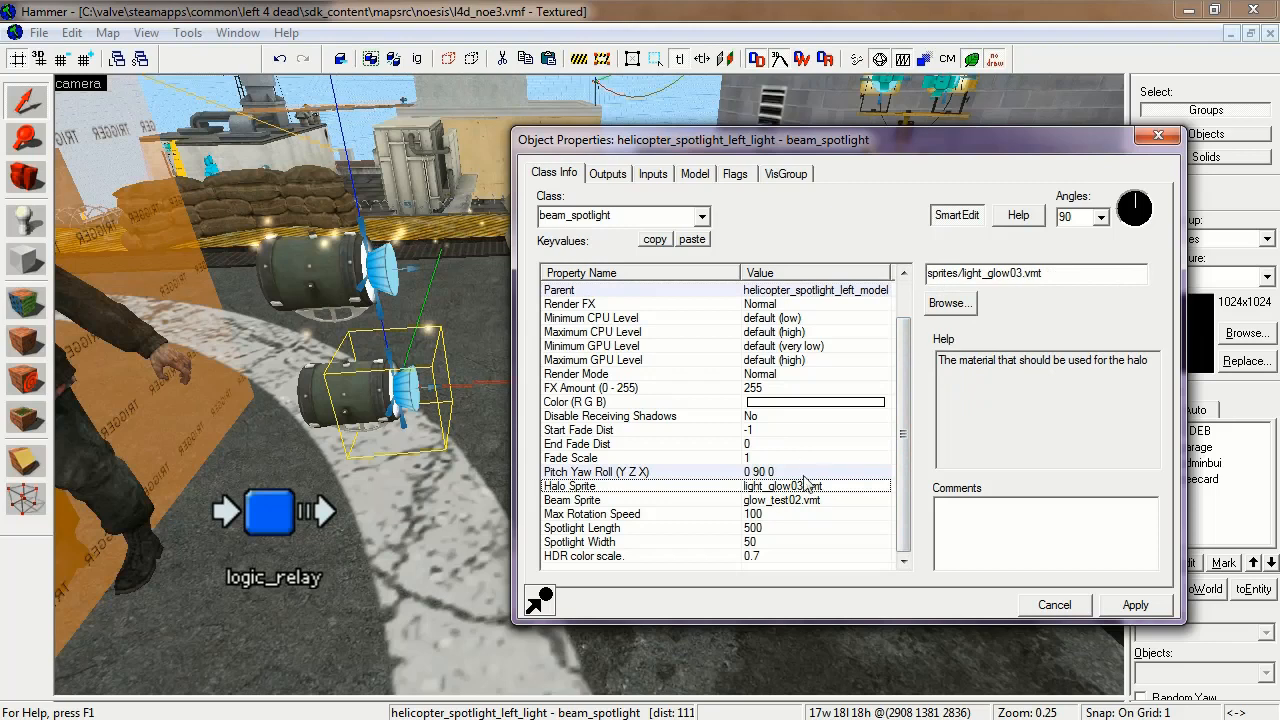
{"action": "left_click", "coordinate": [785, 502]}
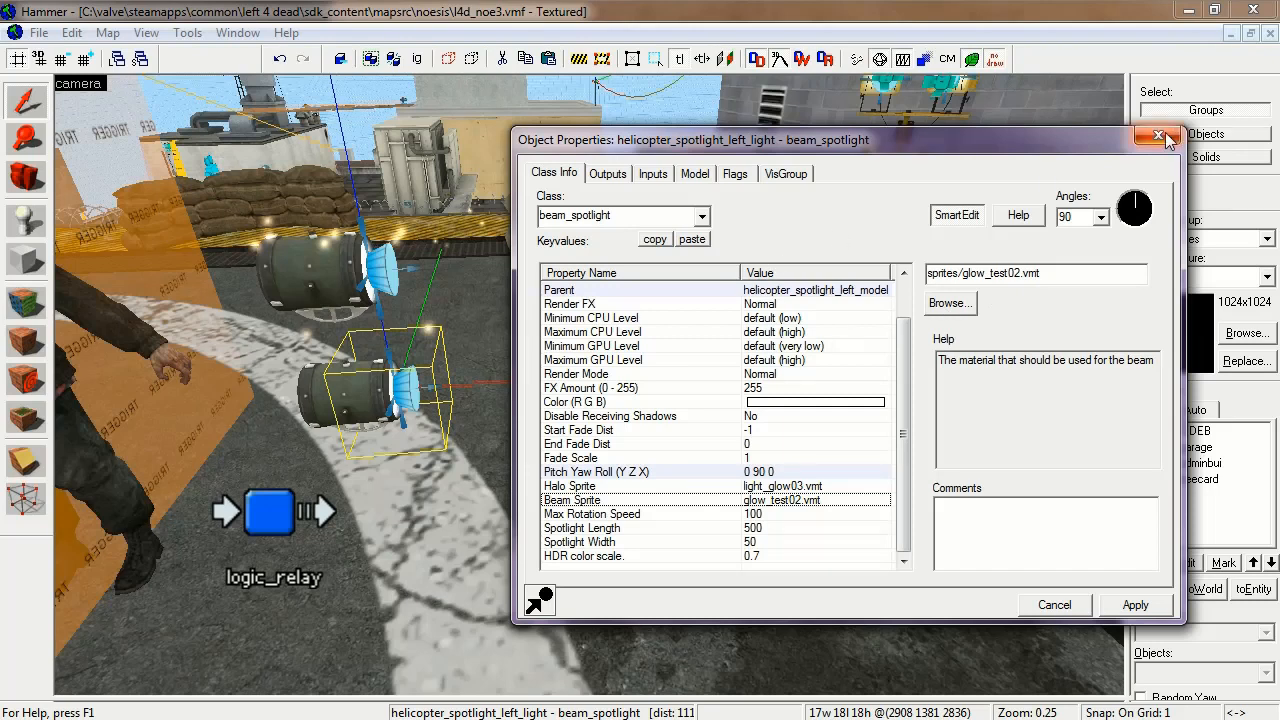
Step: Select the logic_relay below the searchlights and examine its Name and the Enable outputs for both spotlight models
{"action": "left_click", "coordinate": [272, 513]}
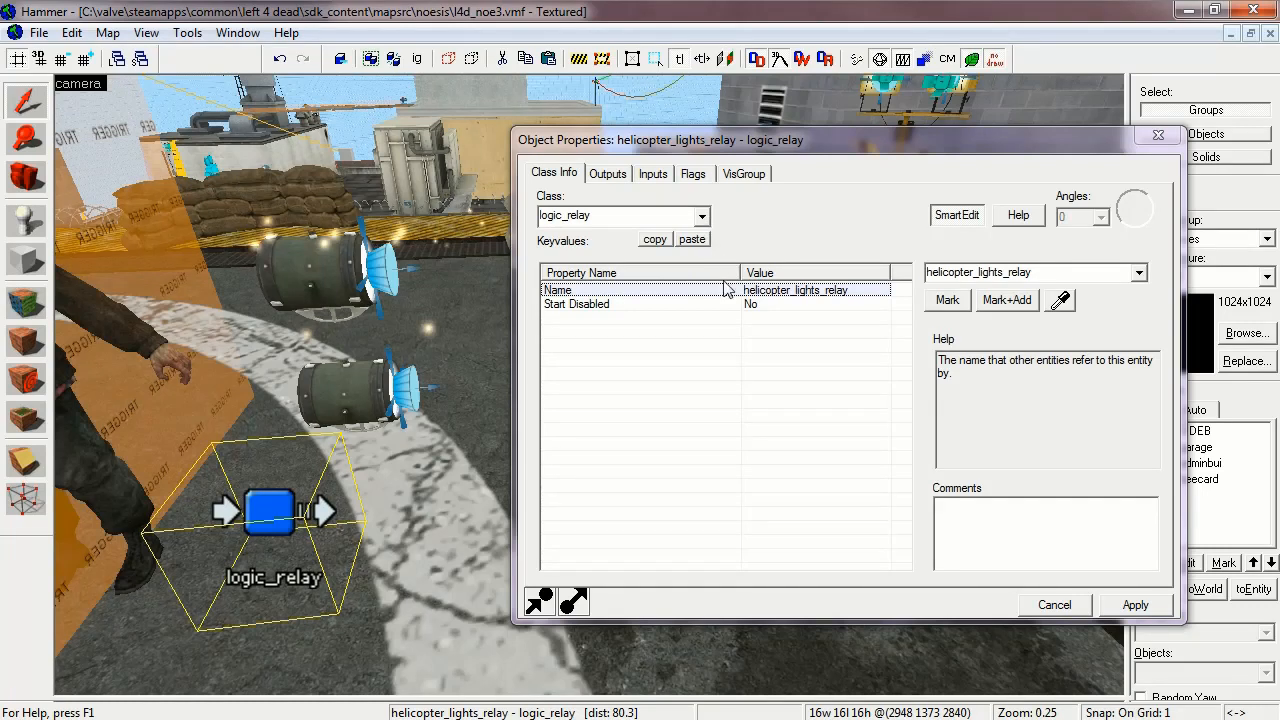
{"action": "left_click", "coordinate": [783, 292]}
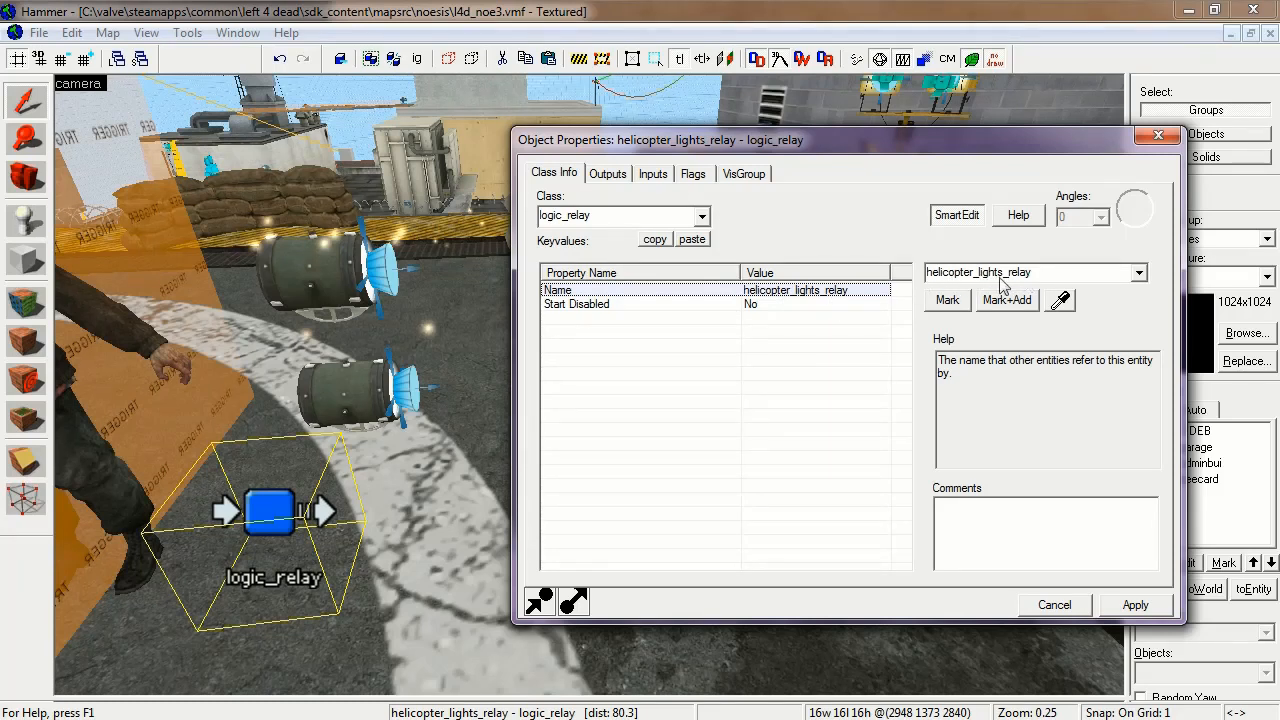
{"action": "left_click", "coordinate": [624, 178]}
{"action": "left_click", "coordinate": [607, 227]}
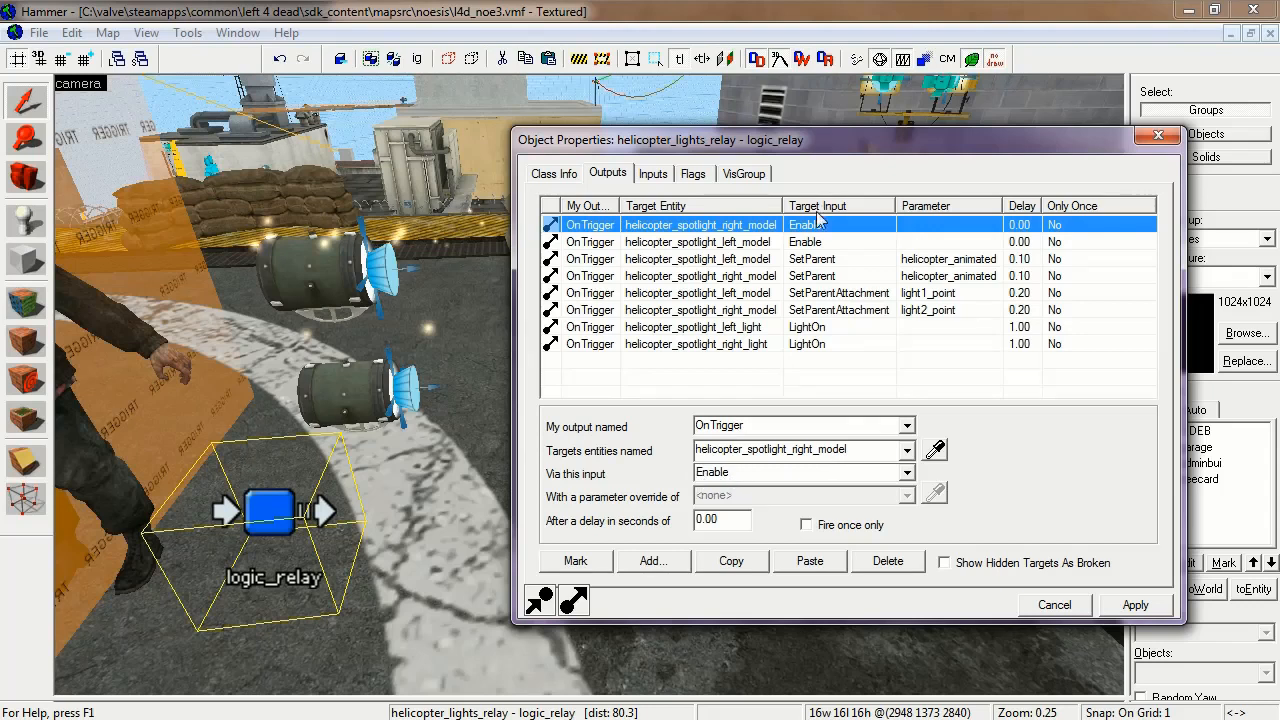
{"action": "left_click", "coordinate": [749, 248]}
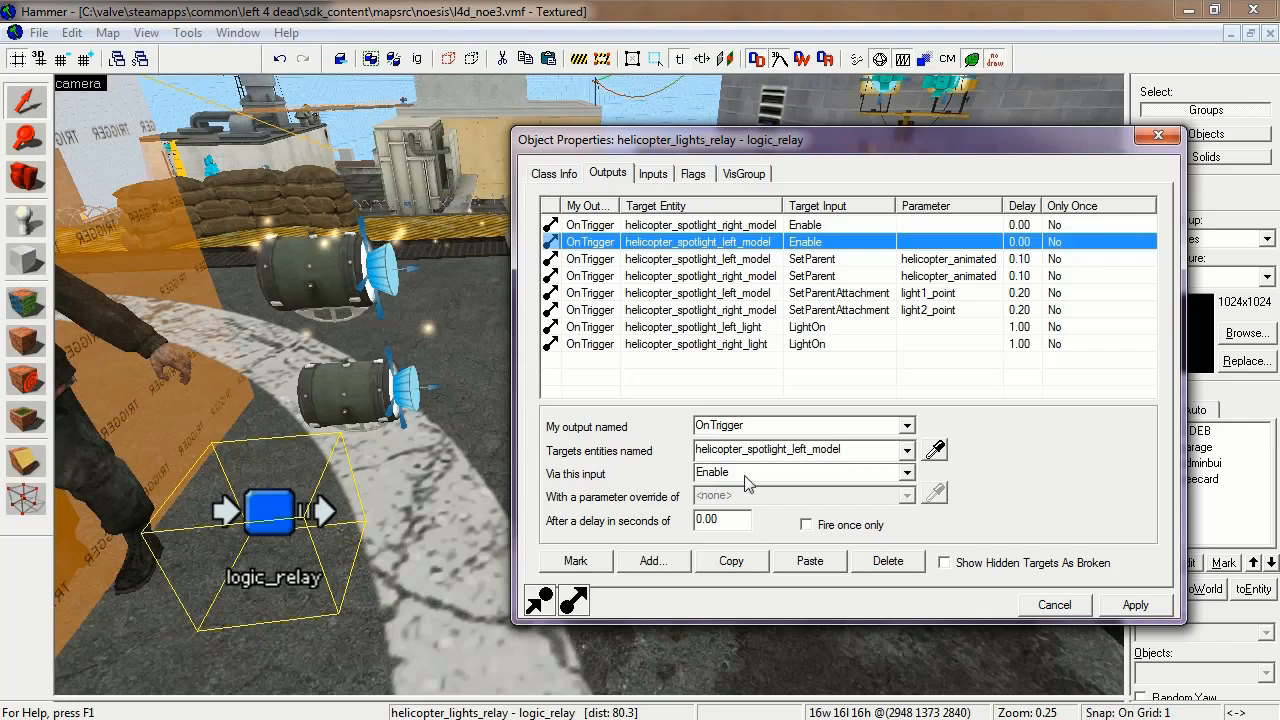
Step: Examine the relay's SetParent and SetParentAttachment outputs for the left and right spotlight models
{"action": "left_click", "coordinate": [714, 259]}
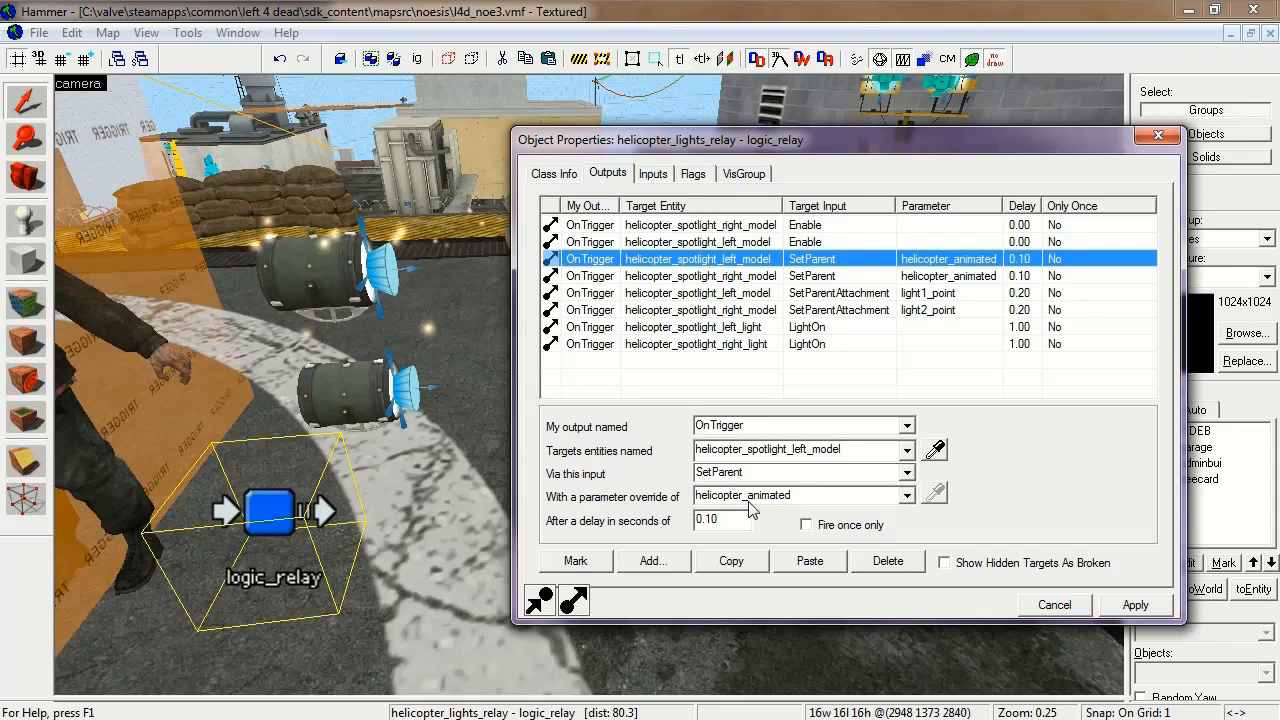
{"action": "left_click", "coordinate": [724, 276]}
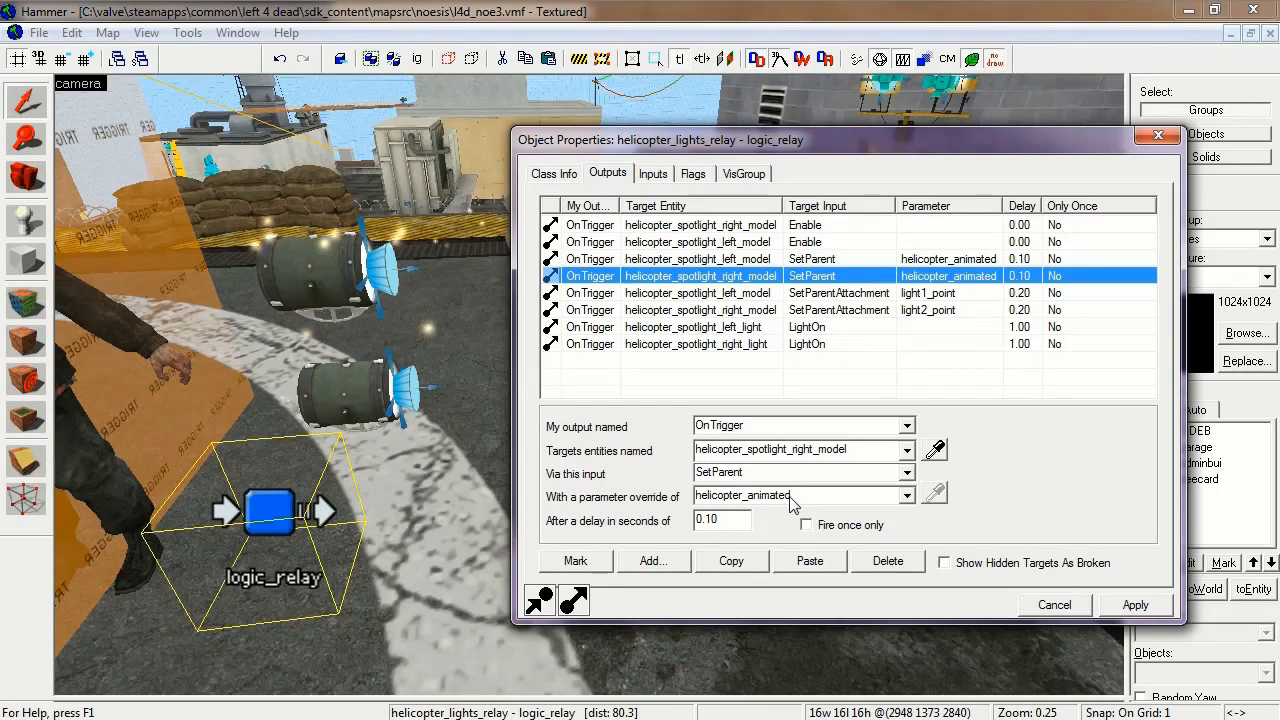
{"action": "left_click", "coordinate": [734, 293]}
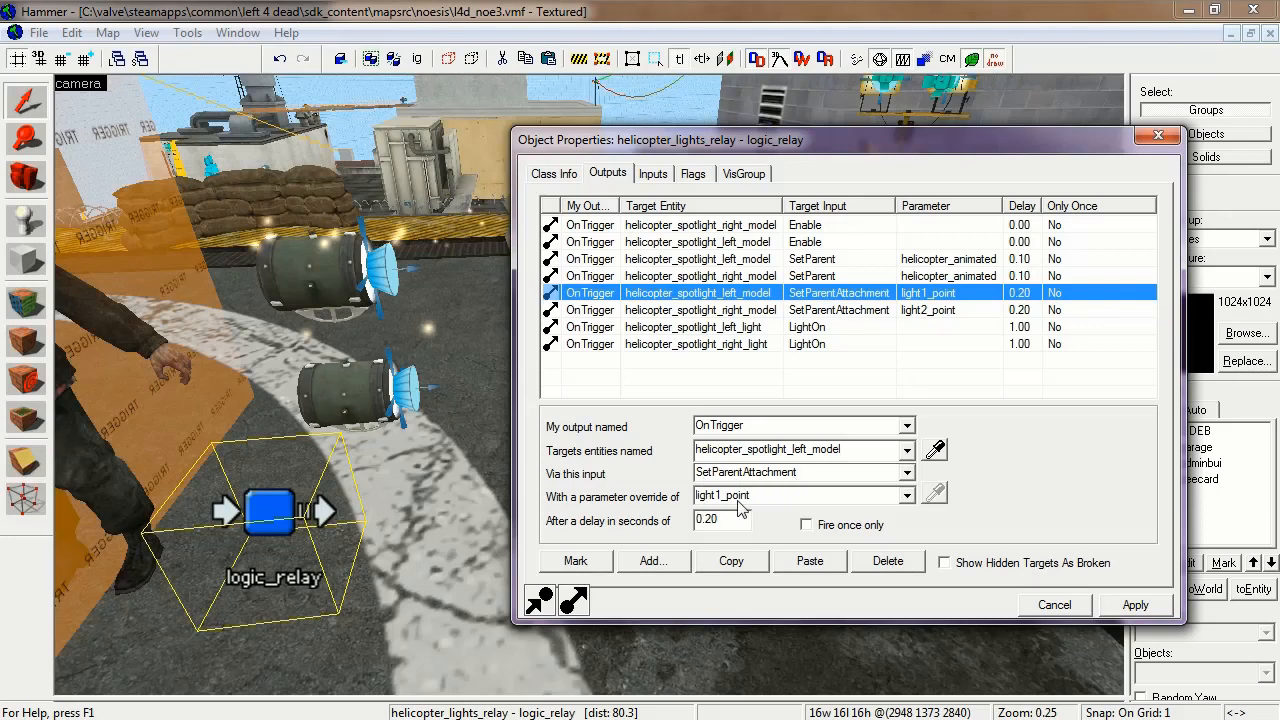
{"action": "left_click", "coordinate": [801, 312]}
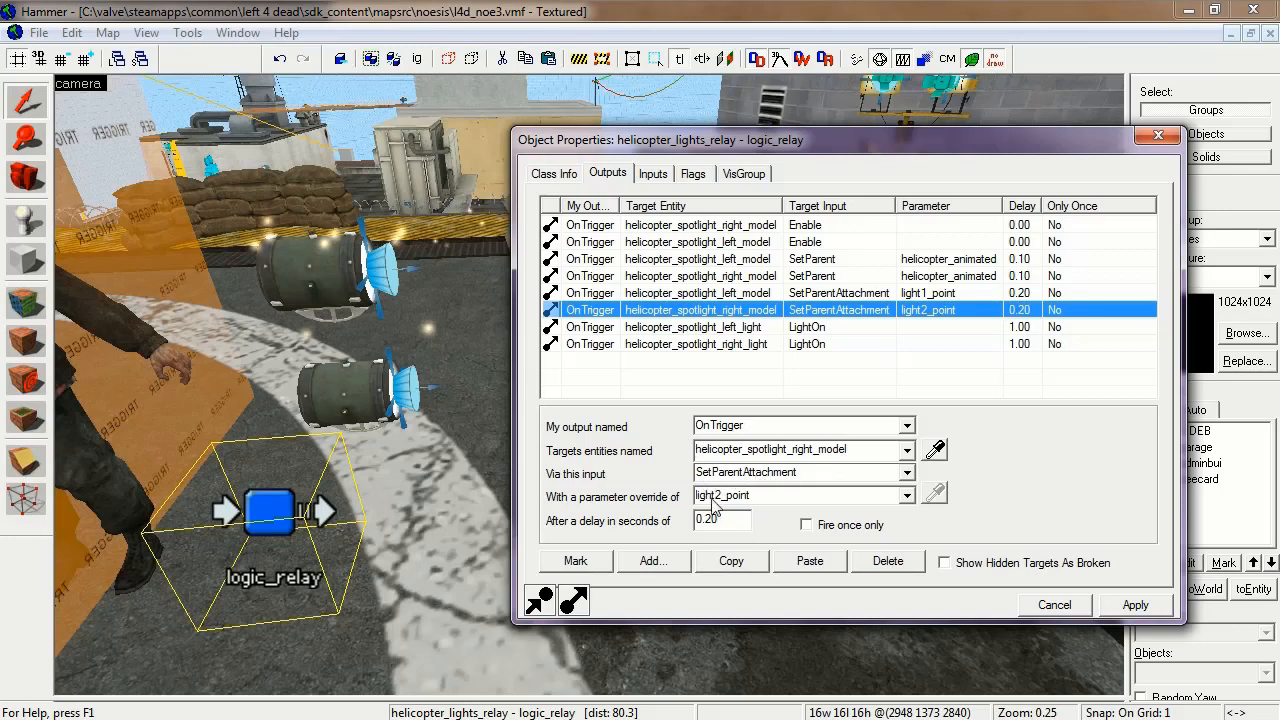
Step: Examine the relay's LightOn outputs for the left and right spotlight lights, including their delays, and close its properties
{"action": "left_click", "coordinate": [826, 328]}
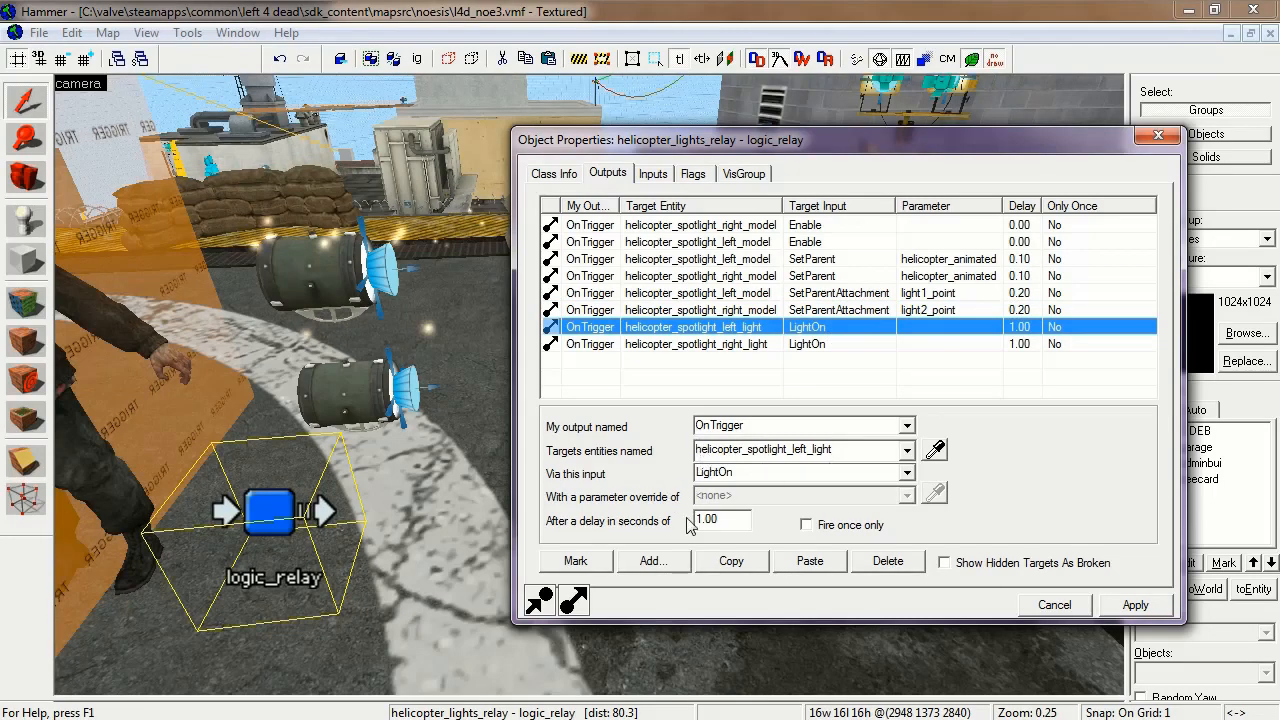
{"action": "left_click", "coordinate": [726, 344]}
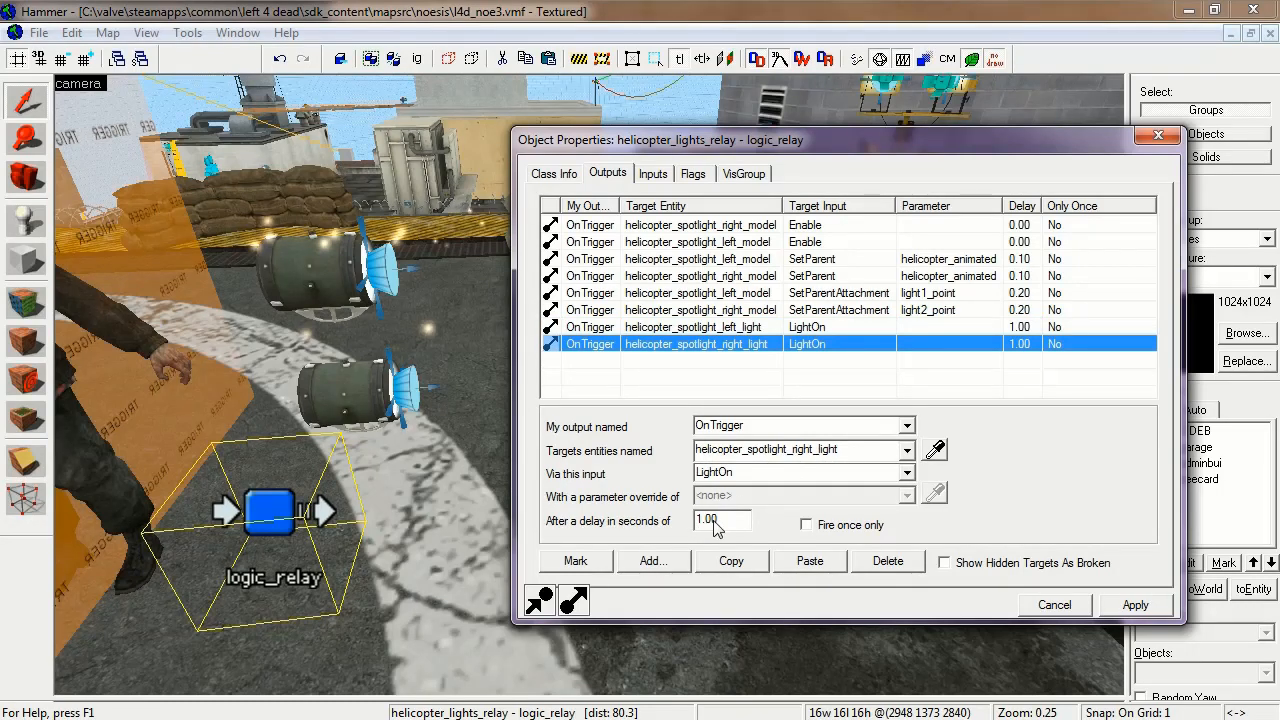
{"action": "left_click", "coordinate": [1080, 120]}
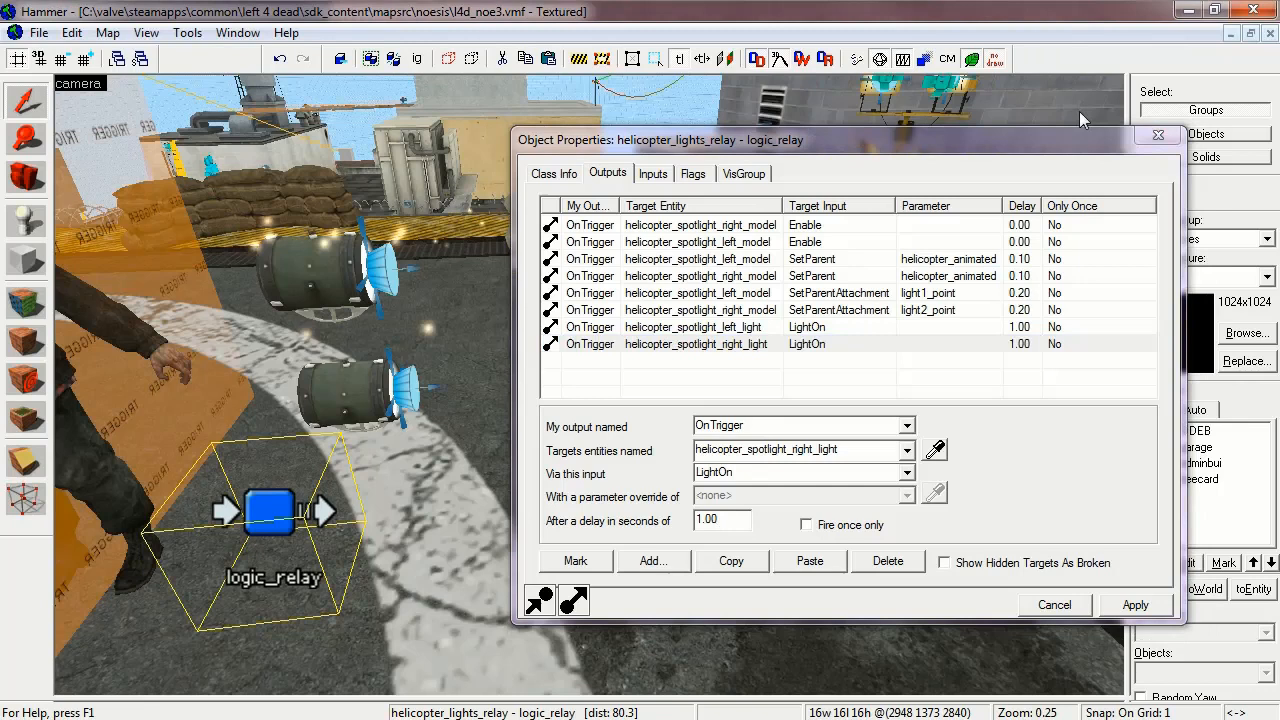
{"action": "left_click", "coordinate": [565, 177]}
{"action": "left_click", "coordinate": [1157, 135]}
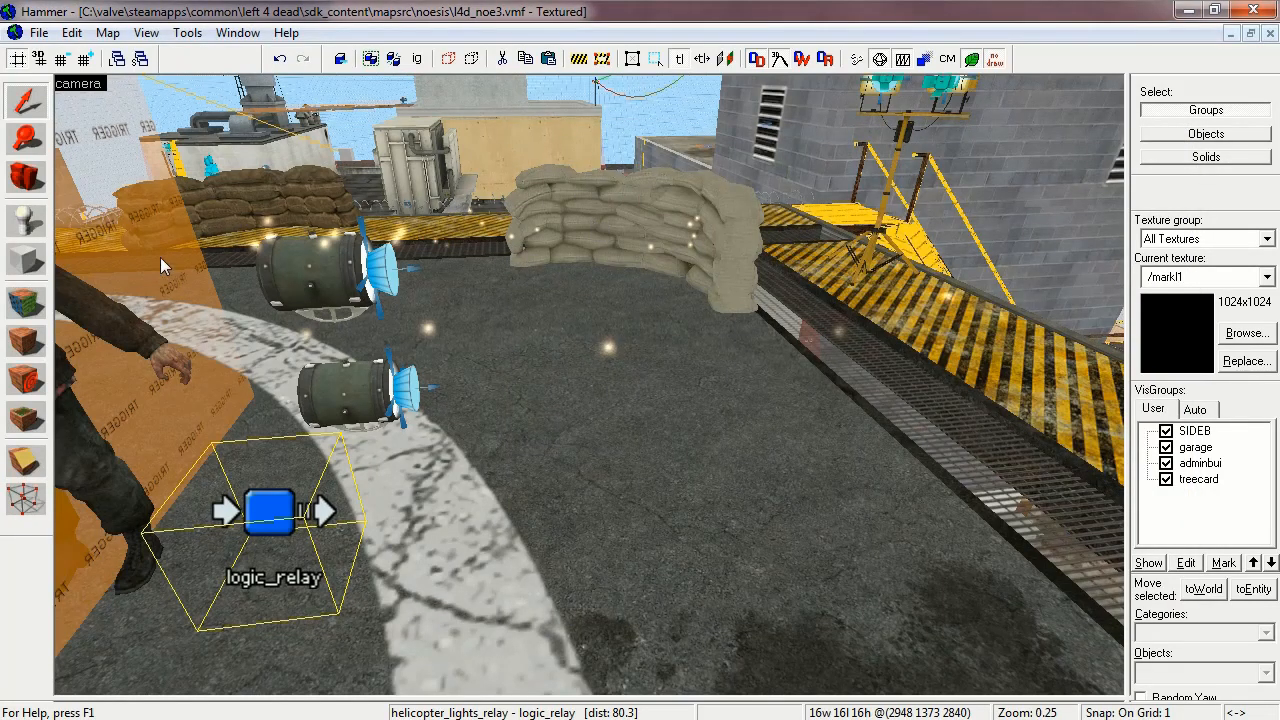
Step: Select the trigger_hurt volume around the top of the helicopter and examine its Name and Filter Name properties
{"action": "left_click", "coordinate": [30, 182]}
{"action": "left_click_drag", "start_coordinate": [168, 266], "coordinate": [589, 385]}
{"action": "key", "text": "s"}
{"action": "key", "text": "w"}
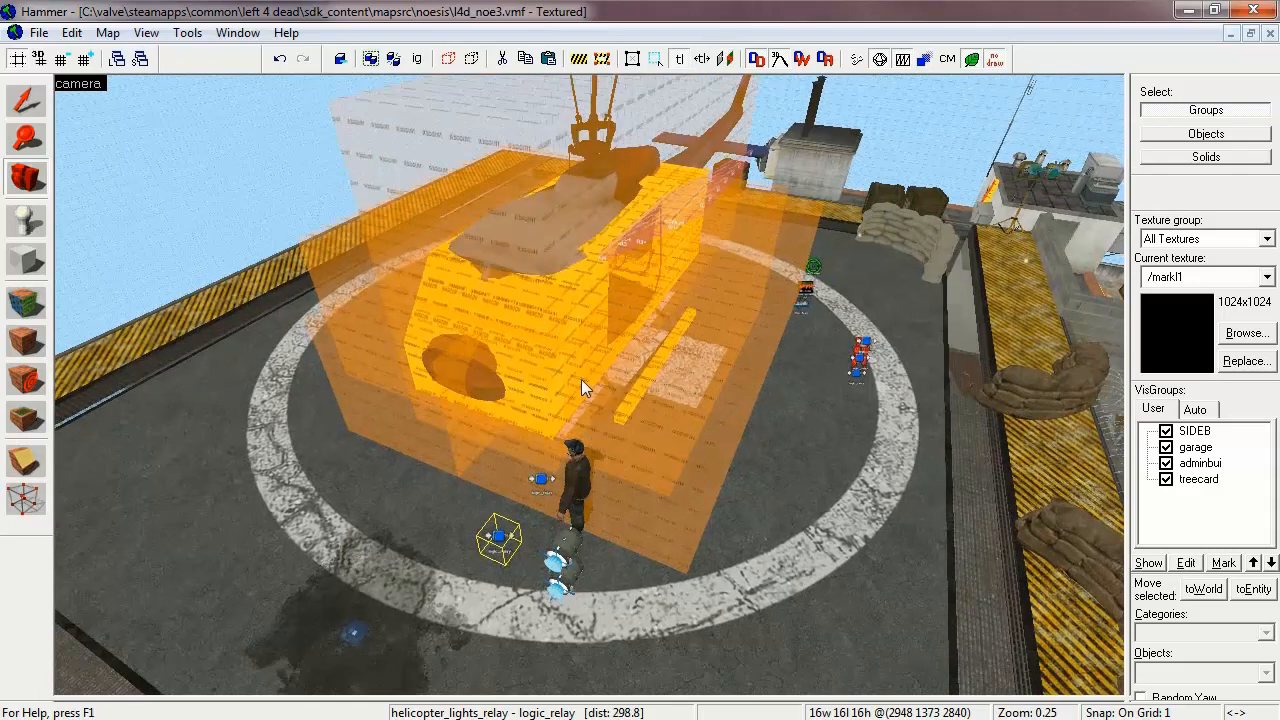
{"action": "key", "text": "shift+s"}
{"action": "left_click", "coordinate": [477, 153]}
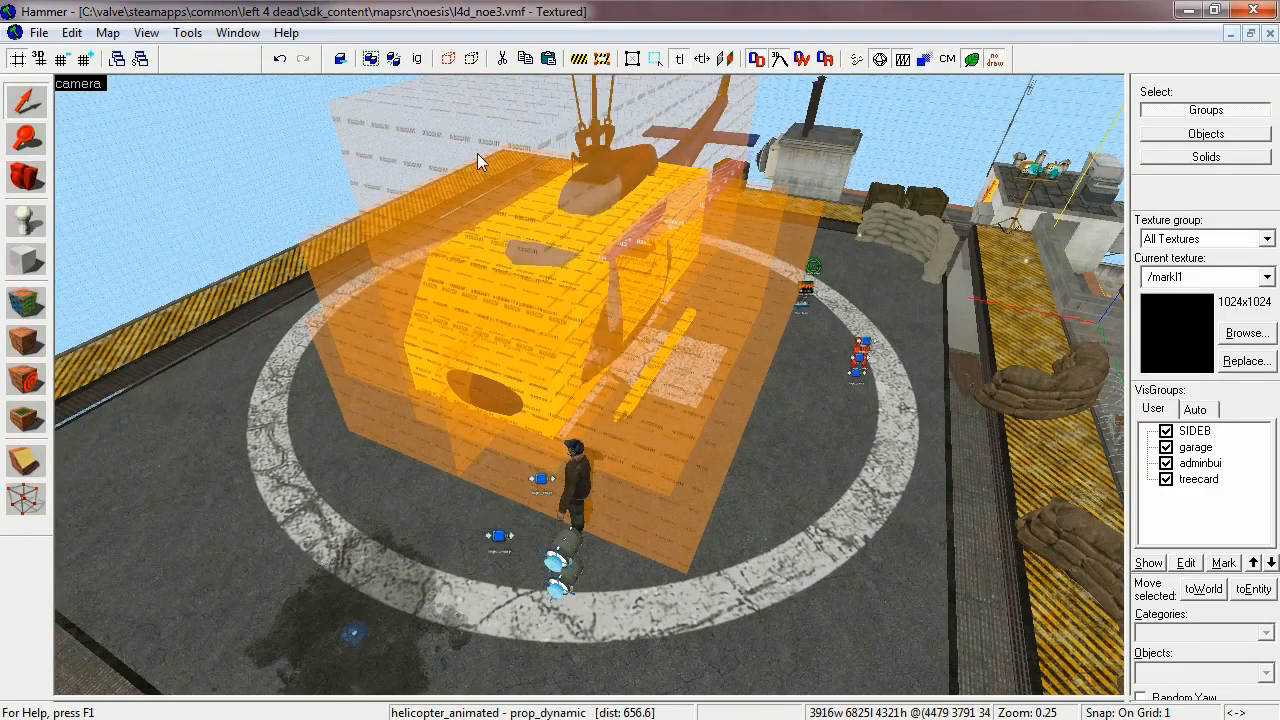
{"action": "left_click", "coordinate": [28, 177]}
{"action": "key", "text": "w"}
{"action": "left_click_drag", "start_coordinate": [150, 215], "coordinate": [589, 385]}
{"action": "key", "text": "w"}
{"action": "left_click", "coordinate": [30, 106]}
{"action": "left_click", "coordinate": [541, 212]}
{"action": "key", "text": "alt+Return"}
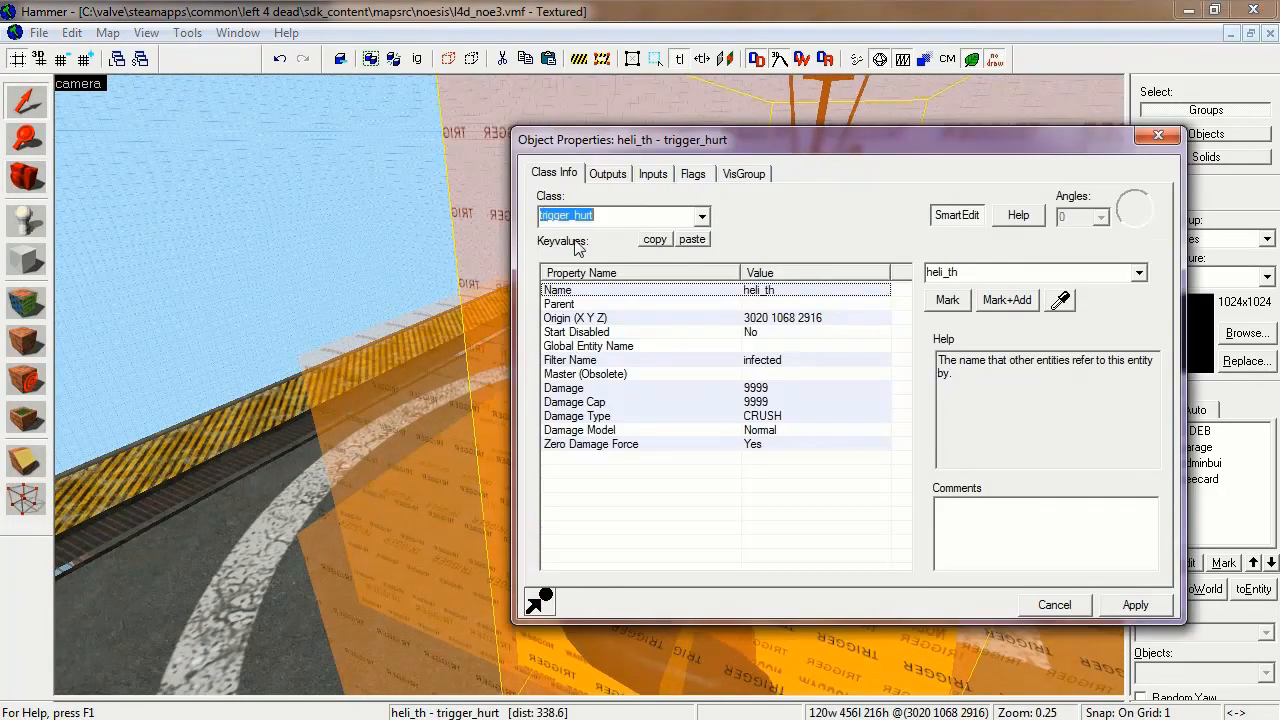
{"action": "left_click", "coordinate": [549, 296]}
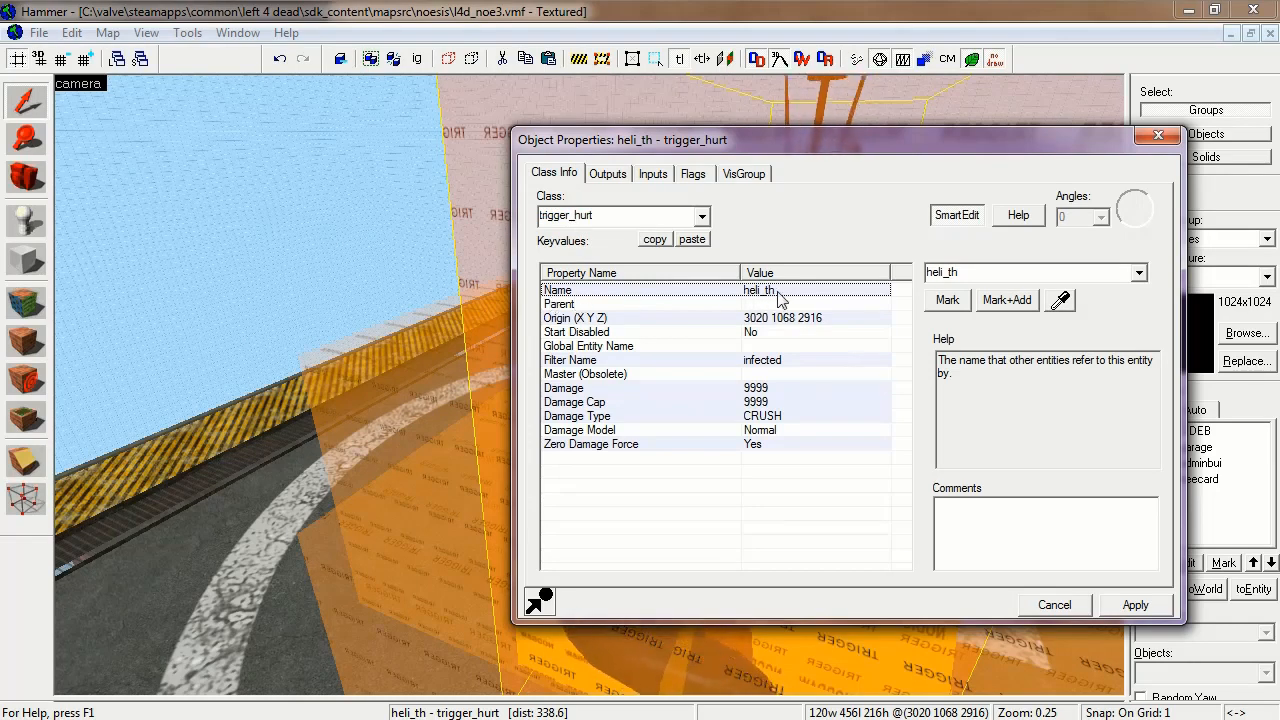
{"action": "left_click", "coordinate": [572, 366]}
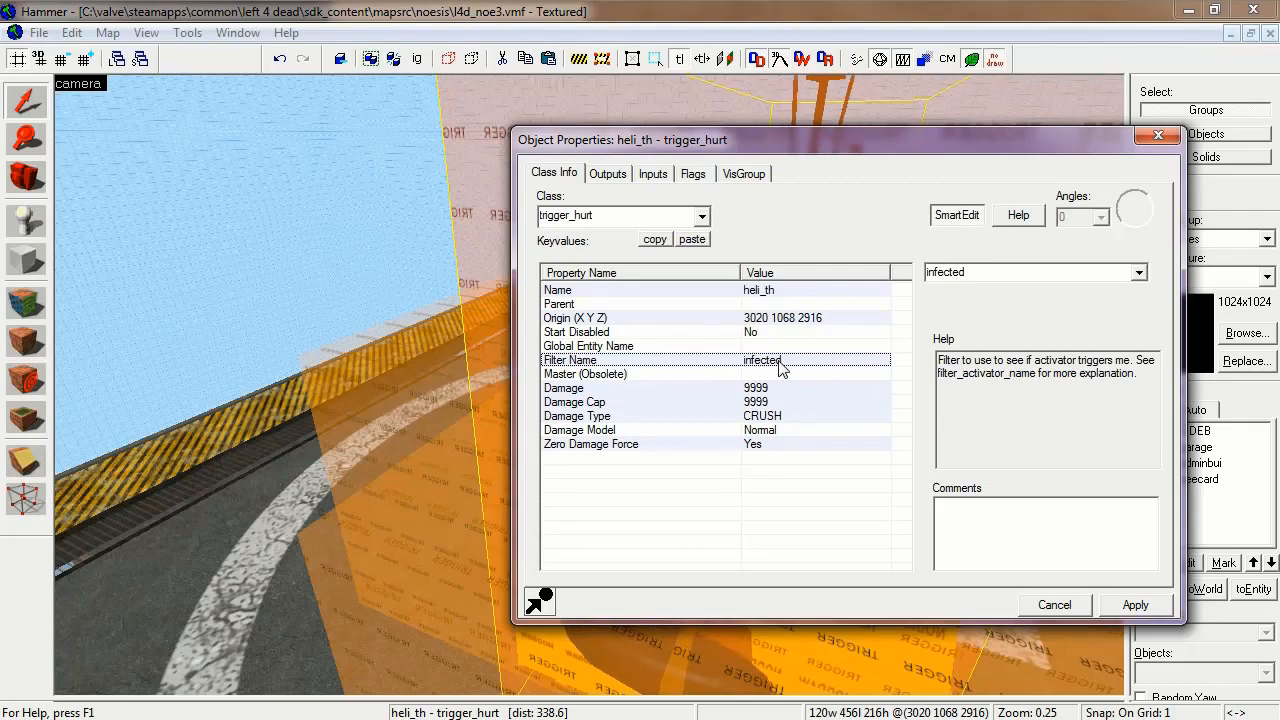
Step: Examine the trigger_hurt's Damage, Damage Cap and Zero Damage Force properties and its flags
{"action": "left_click", "coordinate": [640, 390]}
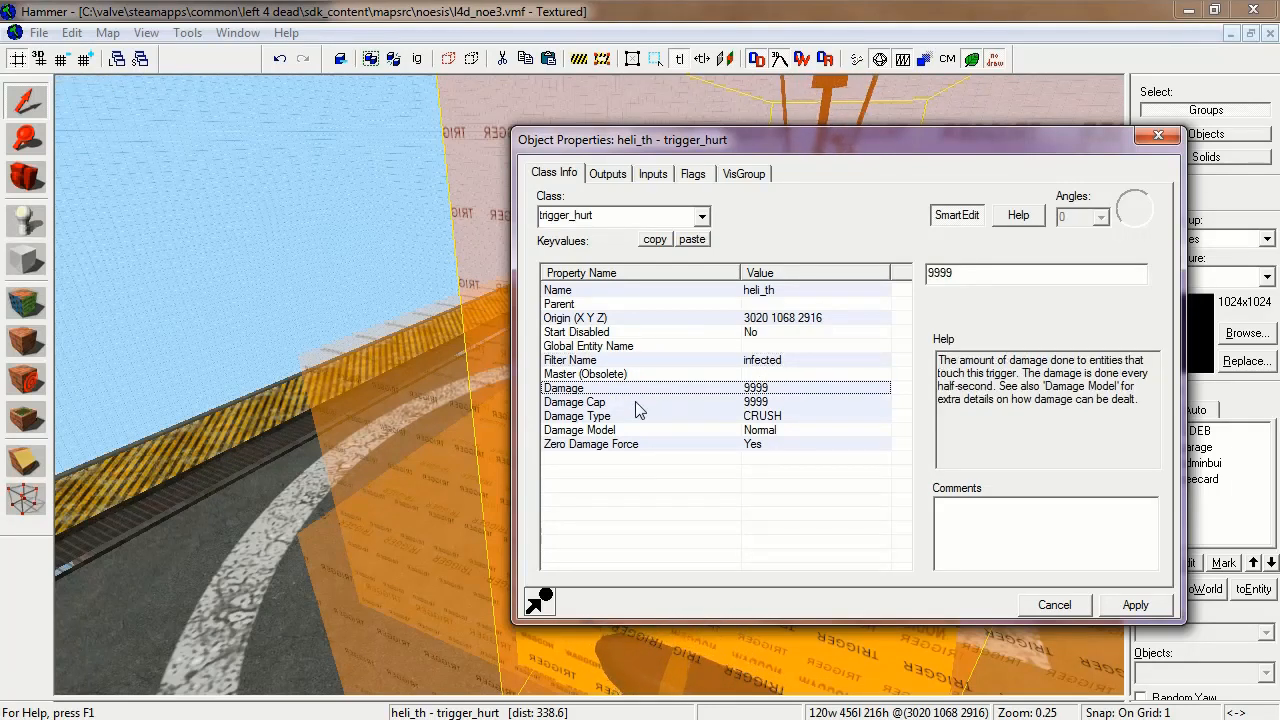
{"action": "left_click", "coordinate": [638, 406]}
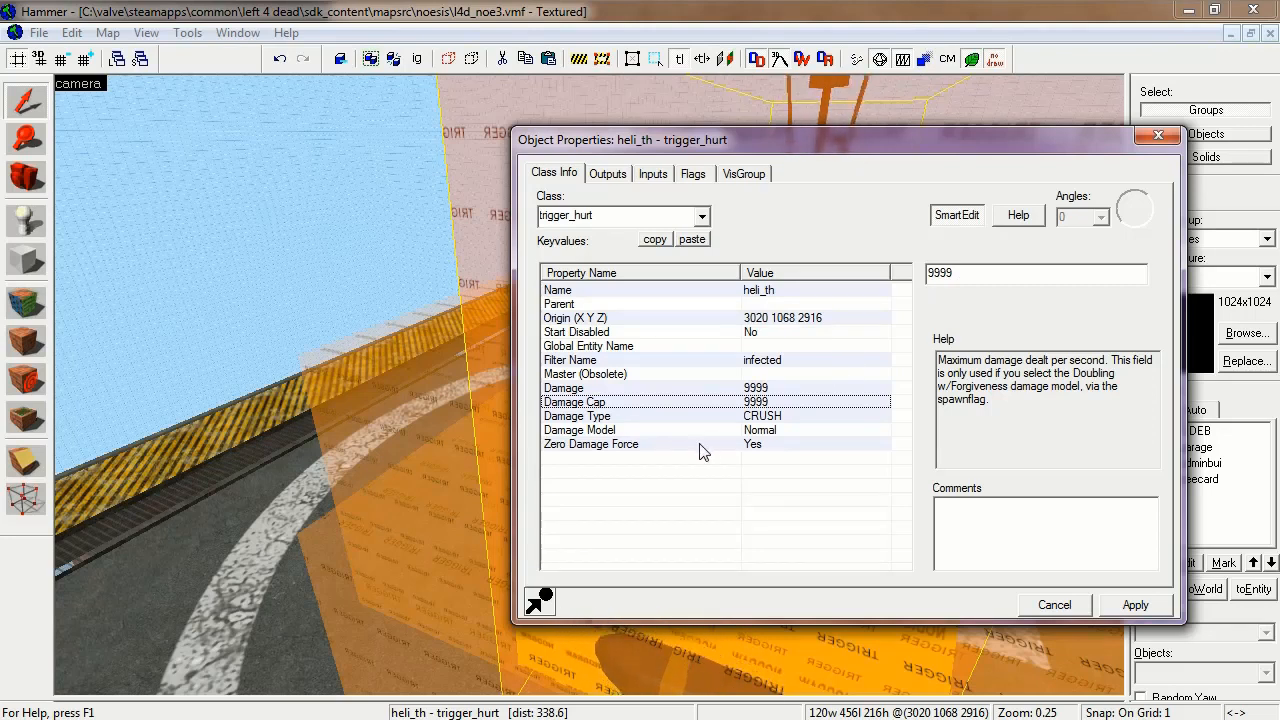
{"action": "left_click", "coordinate": [553, 446]}
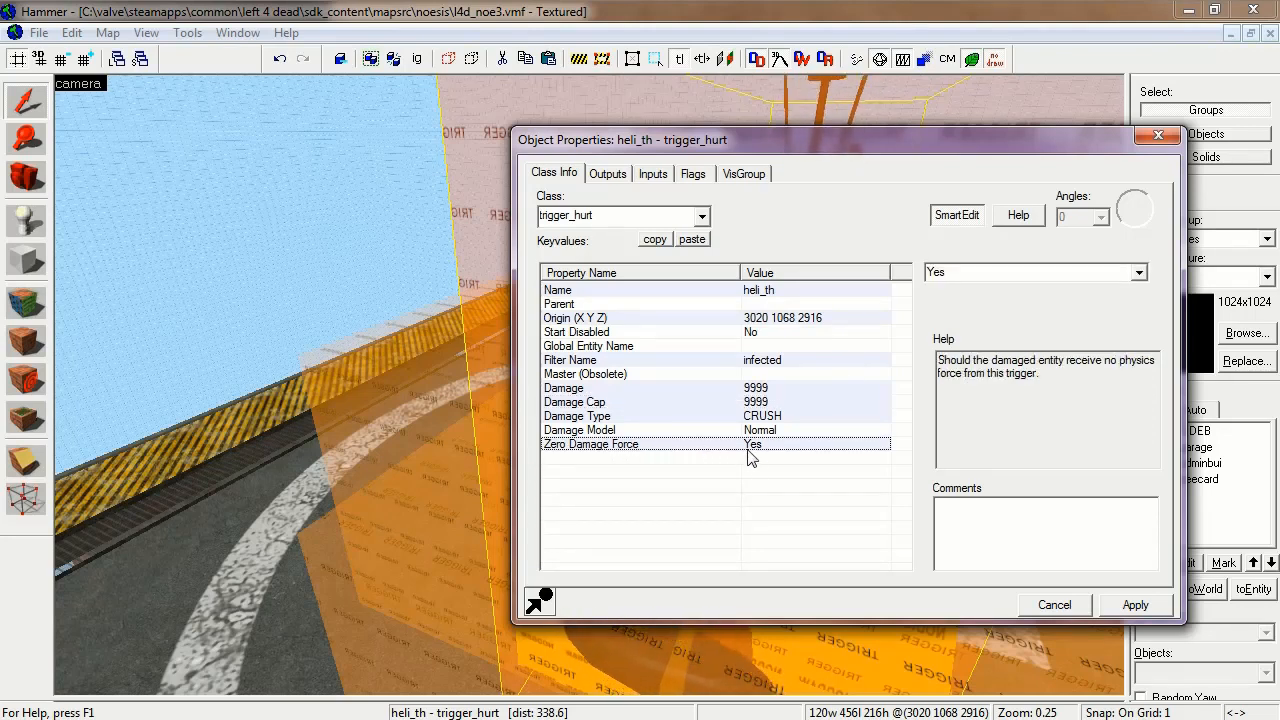
{"action": "left_click", "coordinate": [693, 175]}
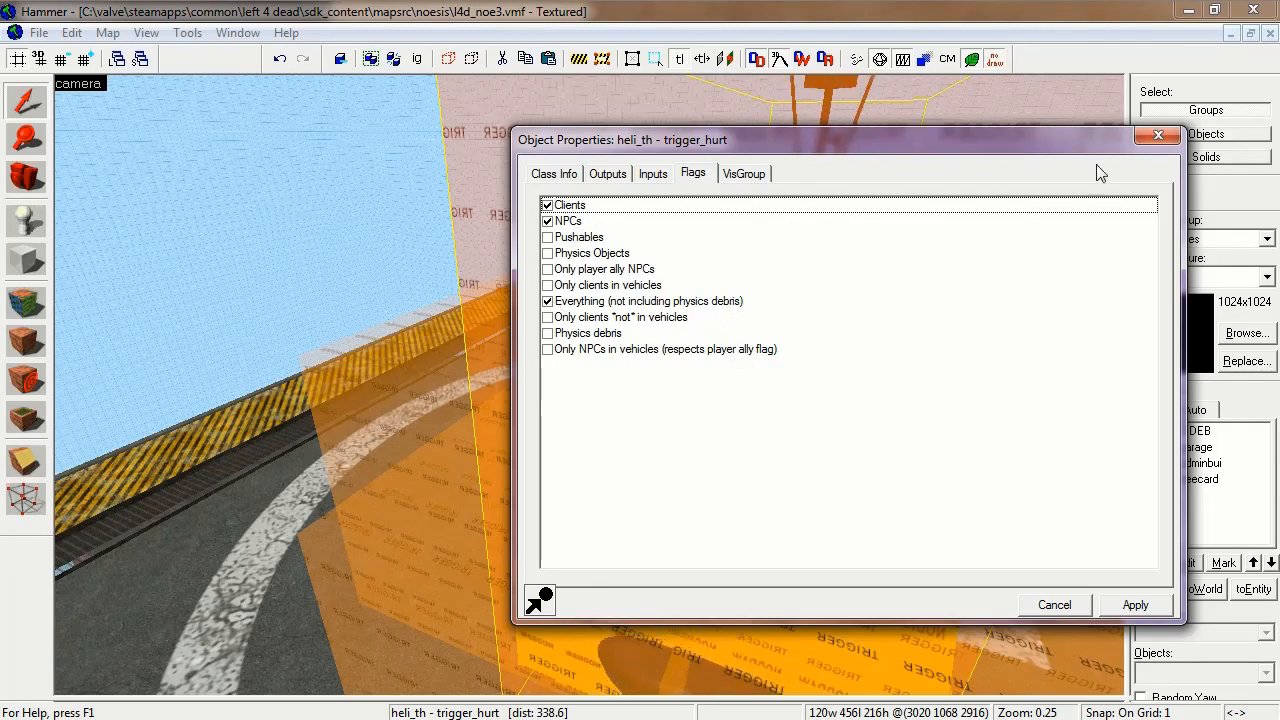
{"action": "left_click", "coordinate": [1158, 136]}
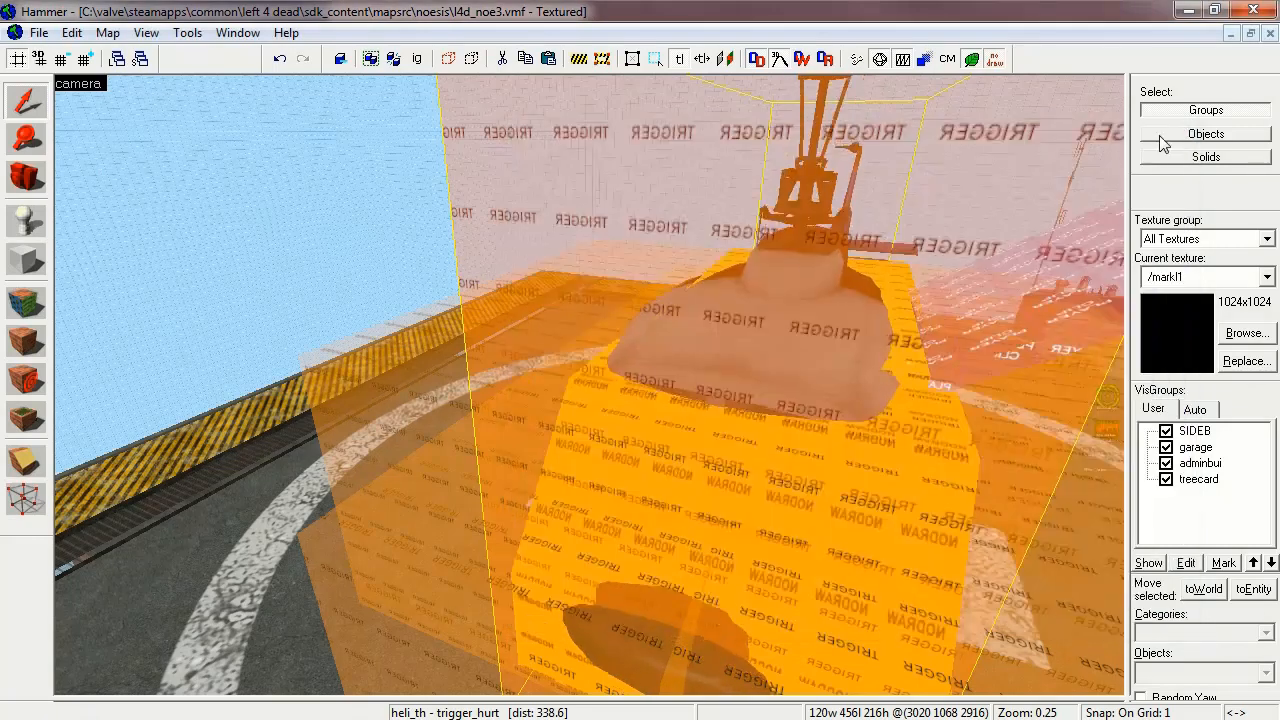
Step: Select the trigger_push volume in front of the helicopter's nose and examine its Name
{"action": "left_click", "coordinate": [346, 563]}
{"action": "left_click", "coordinate": [35, 187]}
{"action": "left_click_drag", "start_coordinate": [440, 330], "coordinate": [589, 389]}
{"action": "left_click", "coordinate": [20, 97]}
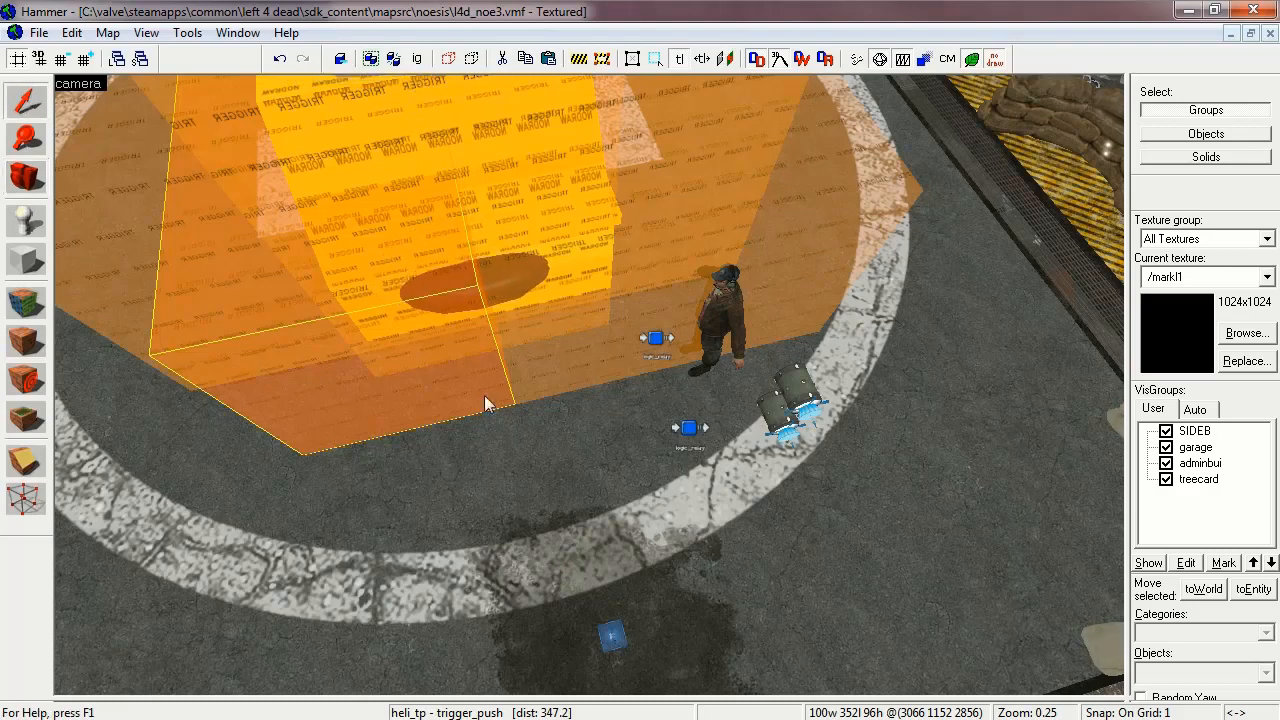
{"action": "double_click", "coordinate": [434, 313]}
{"action": "left_click_drag", "start_coordinate": [610, 143], "coordinate": [726, 276]}
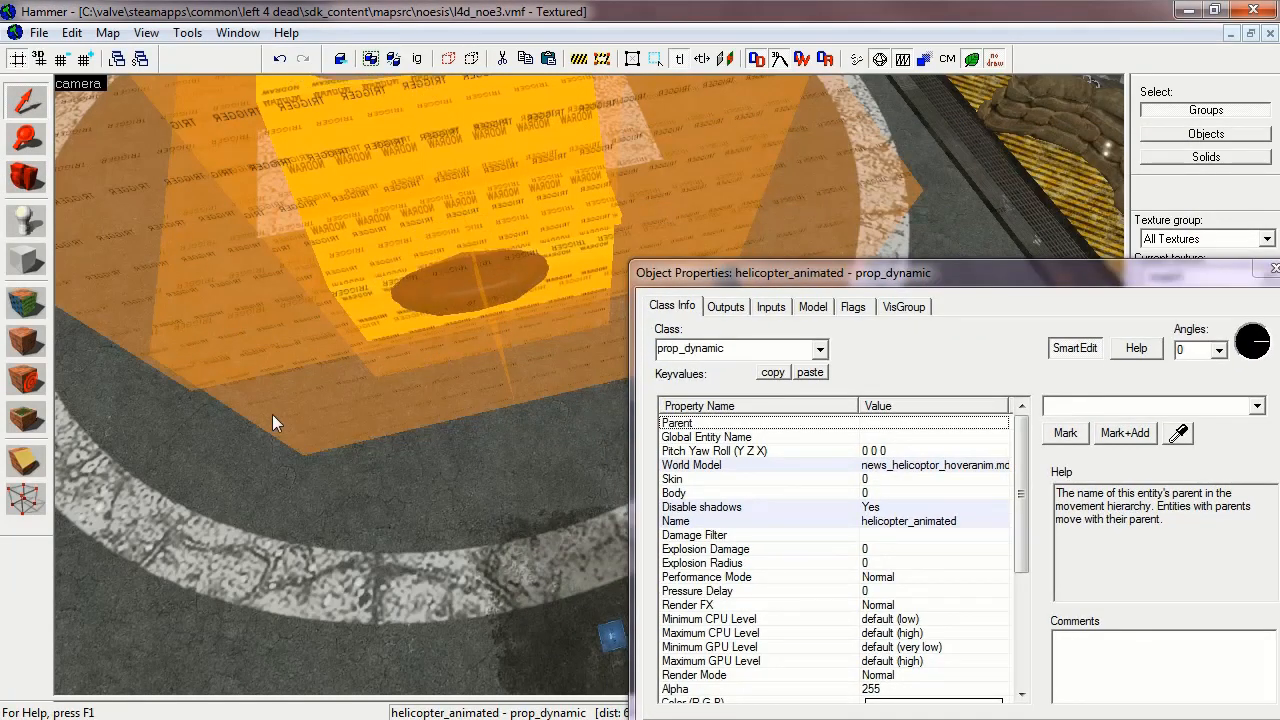
{"action": "left_click", "coordinate": [32, 181]}
{"action": "left_click_drag", "start_coordinate": [590, 385], "coordinate": [590, 385]}
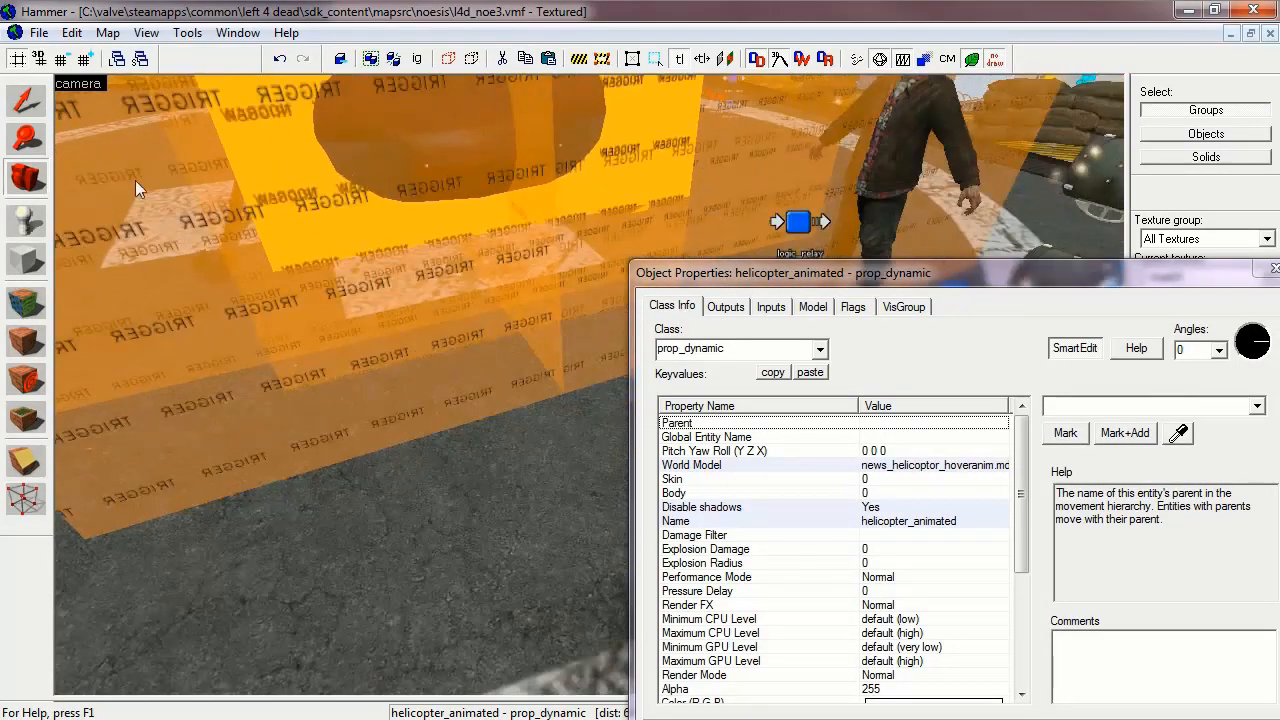
{"action": "left_click", "coordinate": [32, 102]}
{"action": "left_click", "coordinate": [354, 374]}
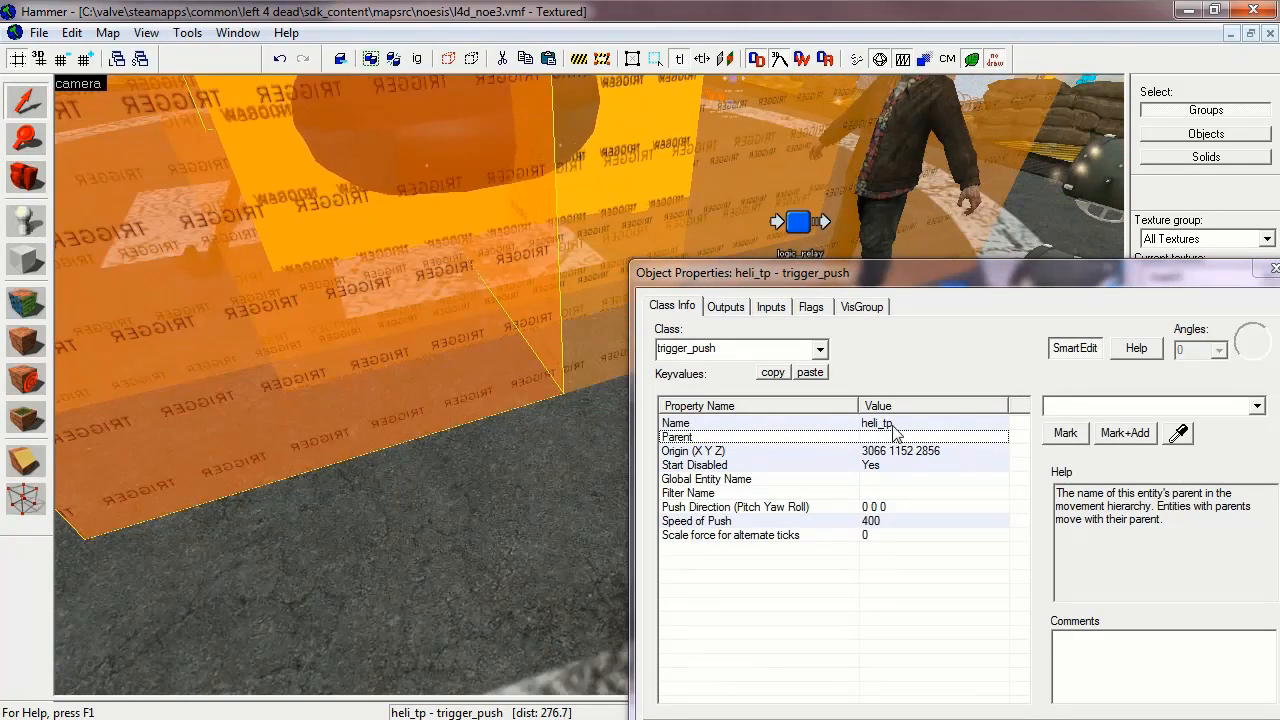
Step: Examine the Start Disabled, Speed of Push and Push Direction properties of the trigger_push volumes around the helicopter
{"action": "left_click", "coordinate": [698, 465]}
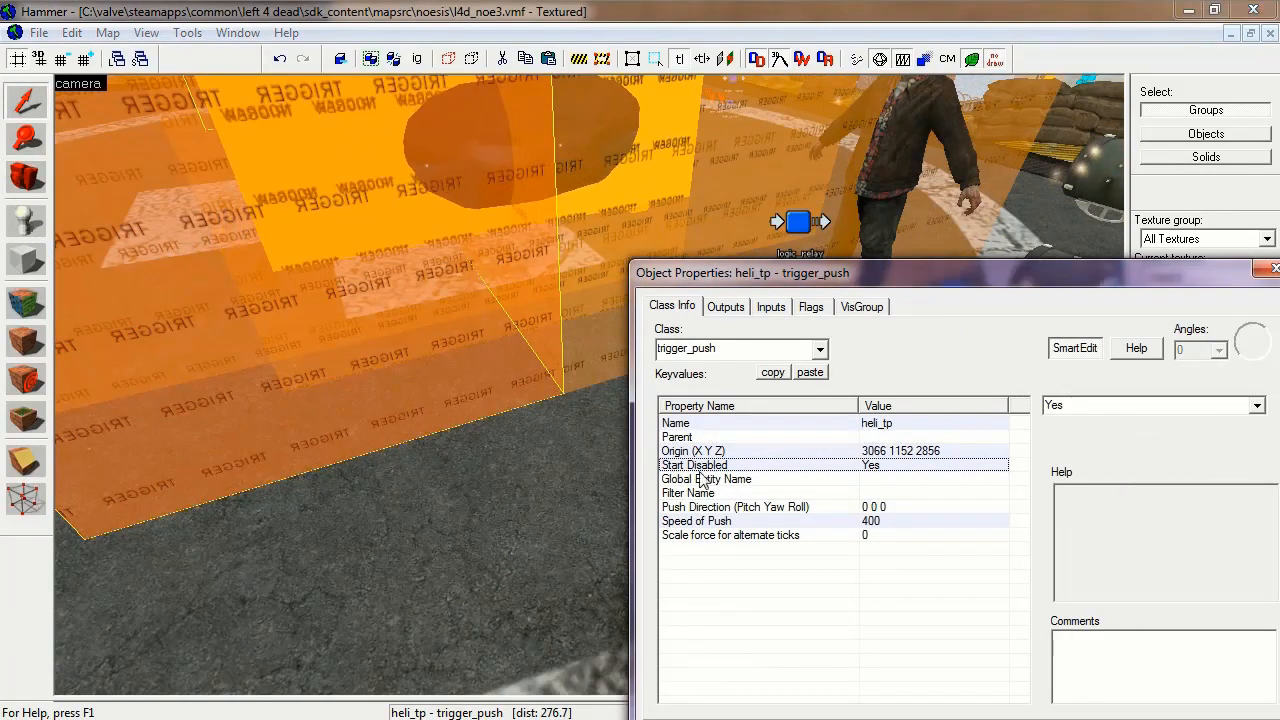
{"action": "left_click", "coordinate": [670, 522]}
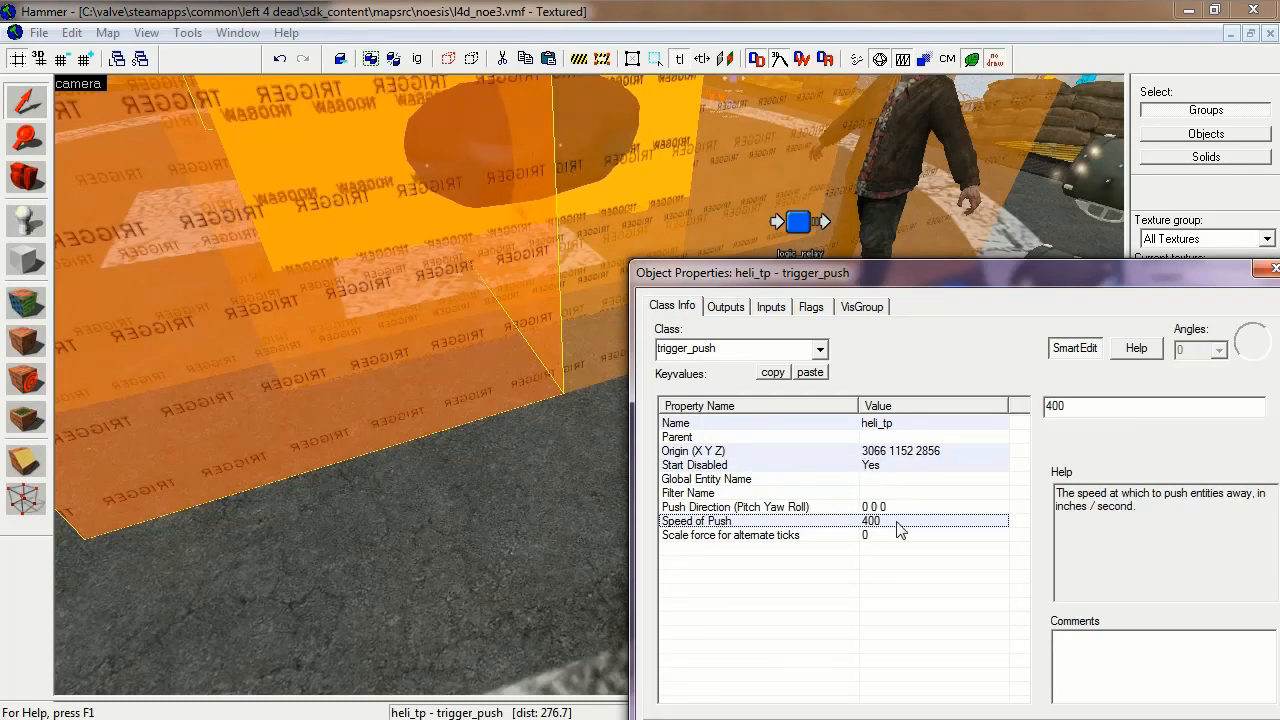
{"action": "left_click", "coordinate": [822, 508]}
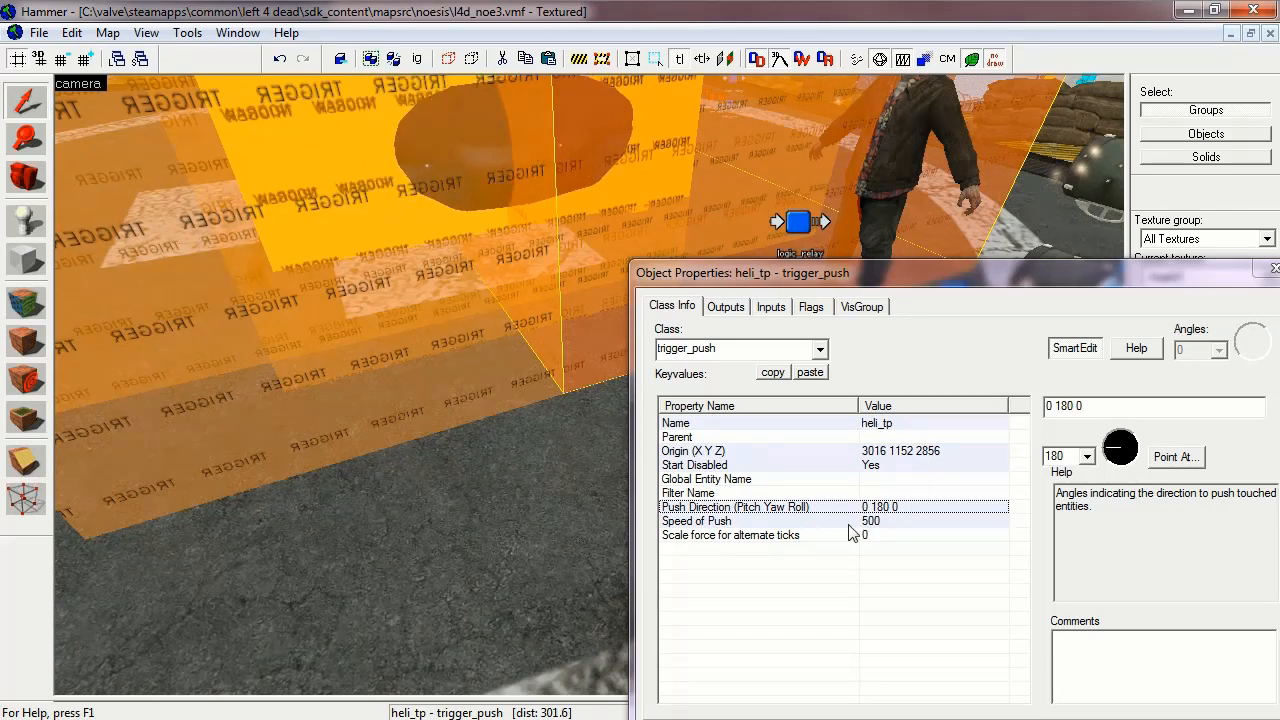
Step: Select the func_brush forming the helicopter's platform and look through its Name and other properties
{"action": "left_click", "coordinate": [20, 178]}
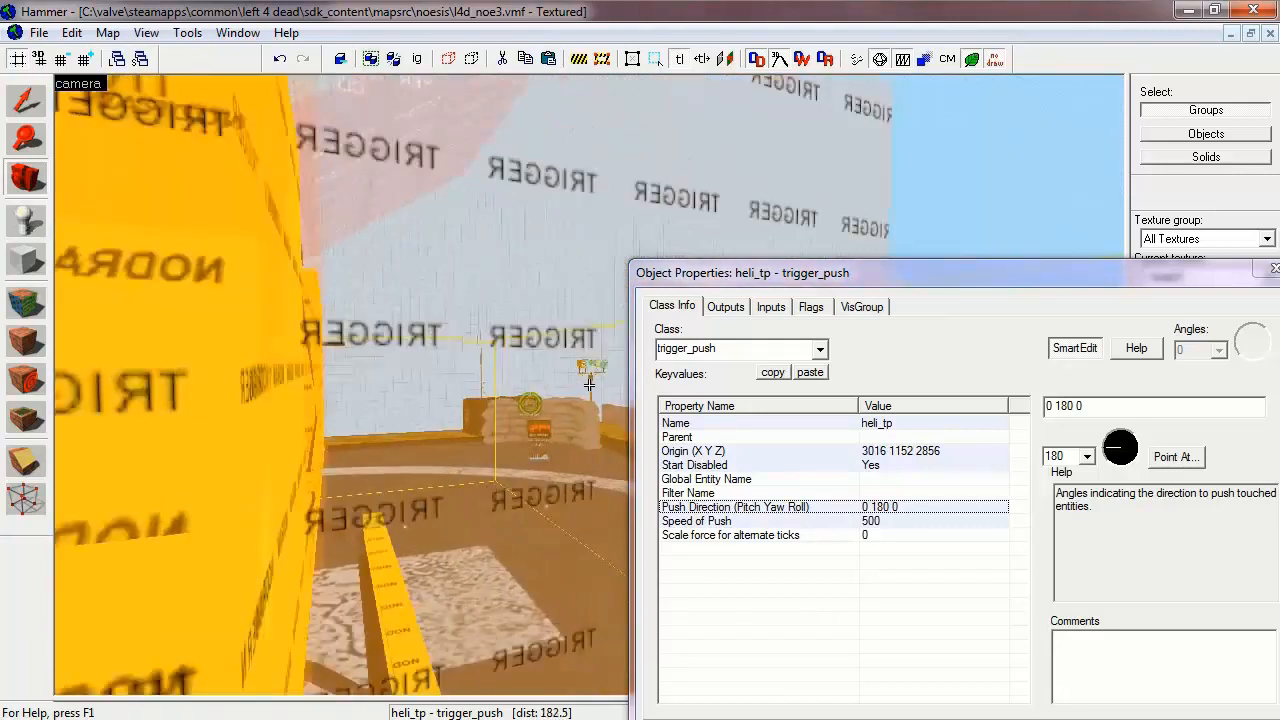
{"action": "left_click_drag", "start_coordinate": [589, 385], "coordinate": [589, 385]}
{"action": "left_click", "coordinate": [26, 101]}
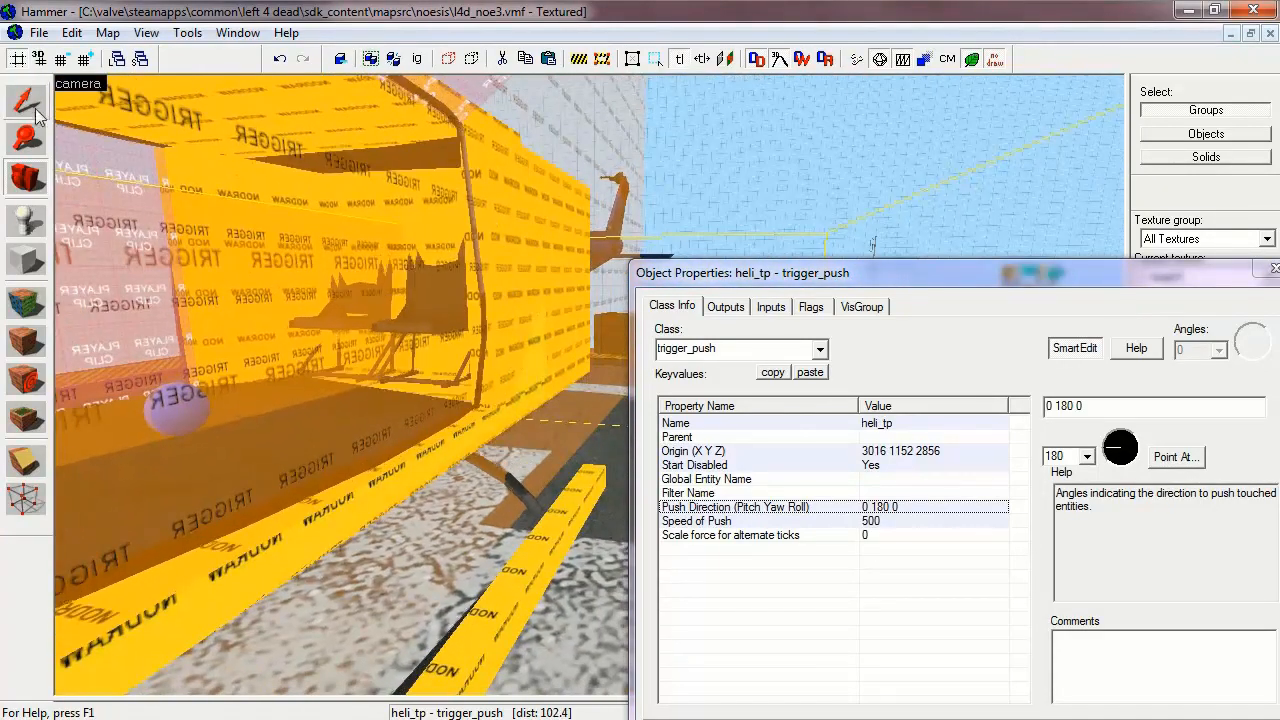
{"action": "left_click", "coordinate": [408, 486]}
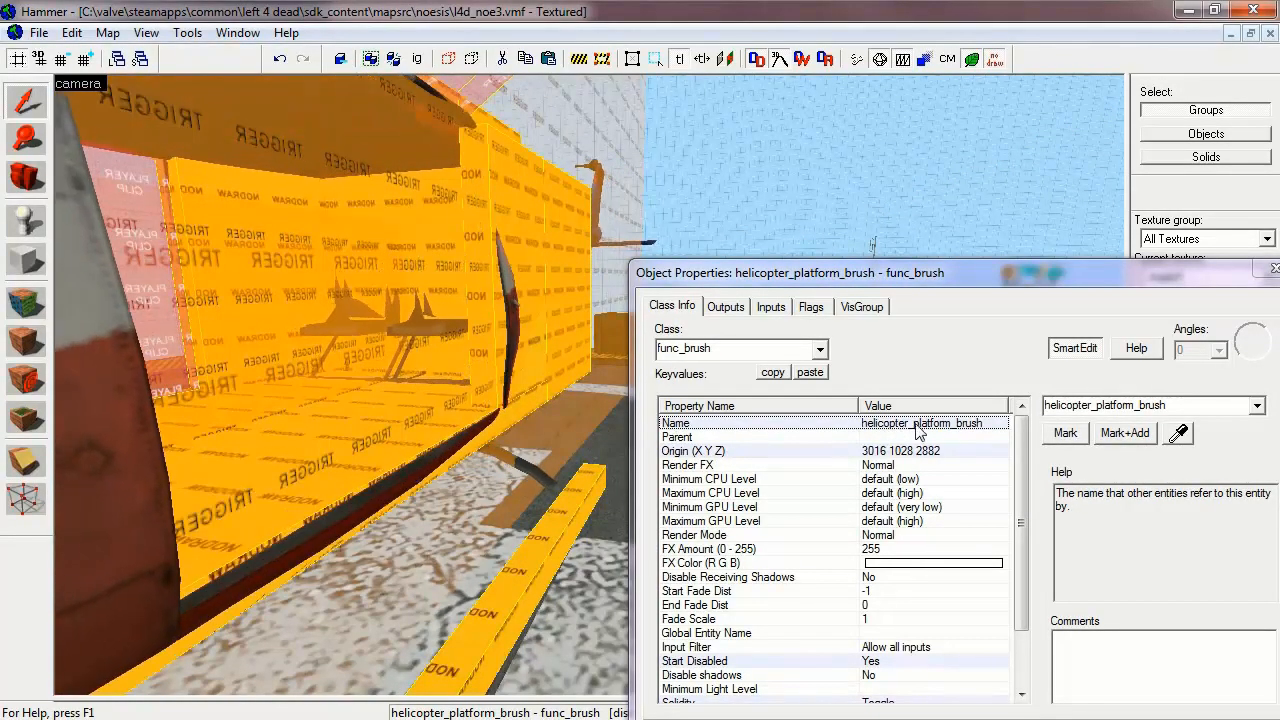
{"action": "scroll", "coordinate": [1033, 470], "scroll_direction": "down", "scroll_amount": 1}
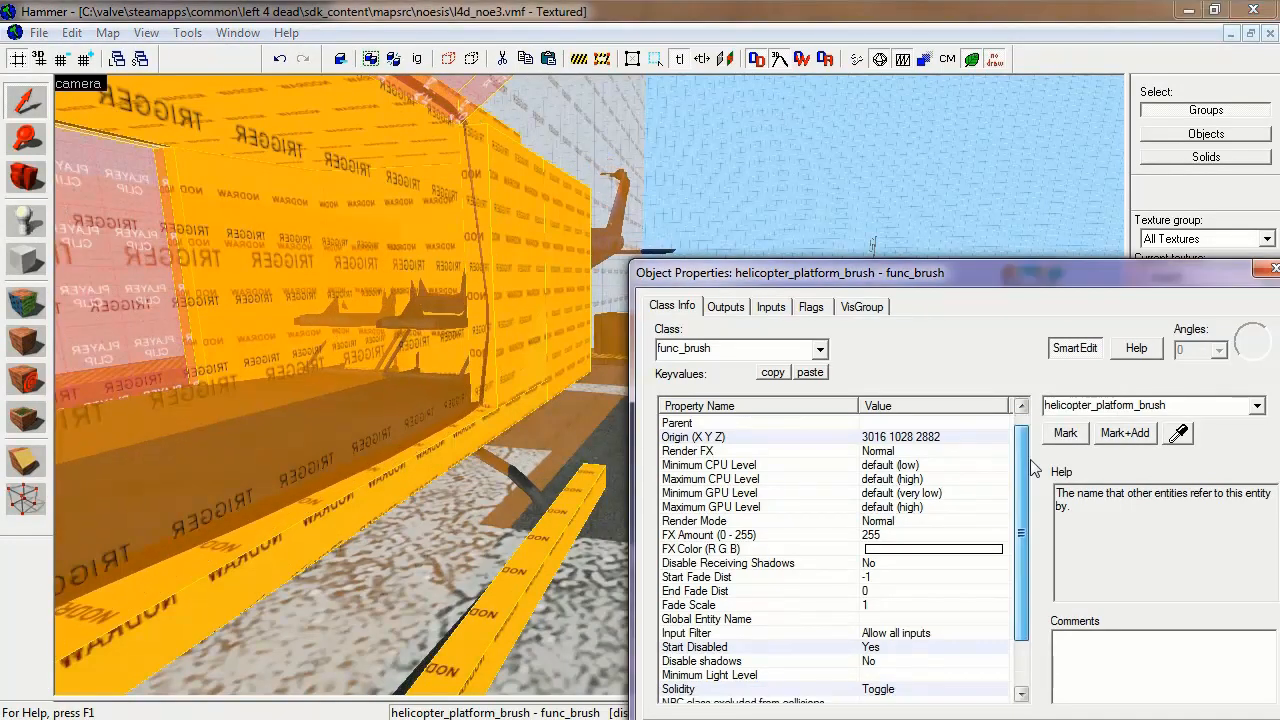
{"action": "left_click_drag", "start_coordinate": [1033, 470], "coordinate": [1033, 507]}
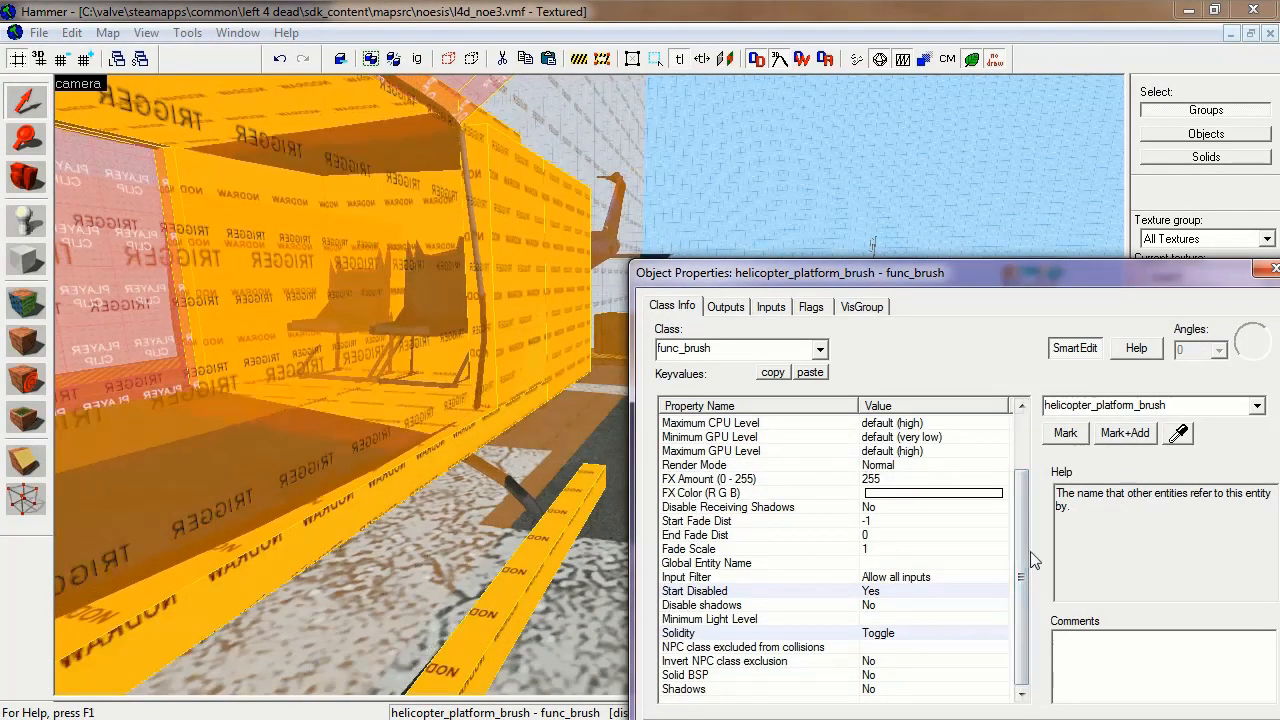
Step: Examine the platform func_brush's Start Disabled and Solidity properties and close its properties
{"action": "left_click", "coordinate": [700, 591]}
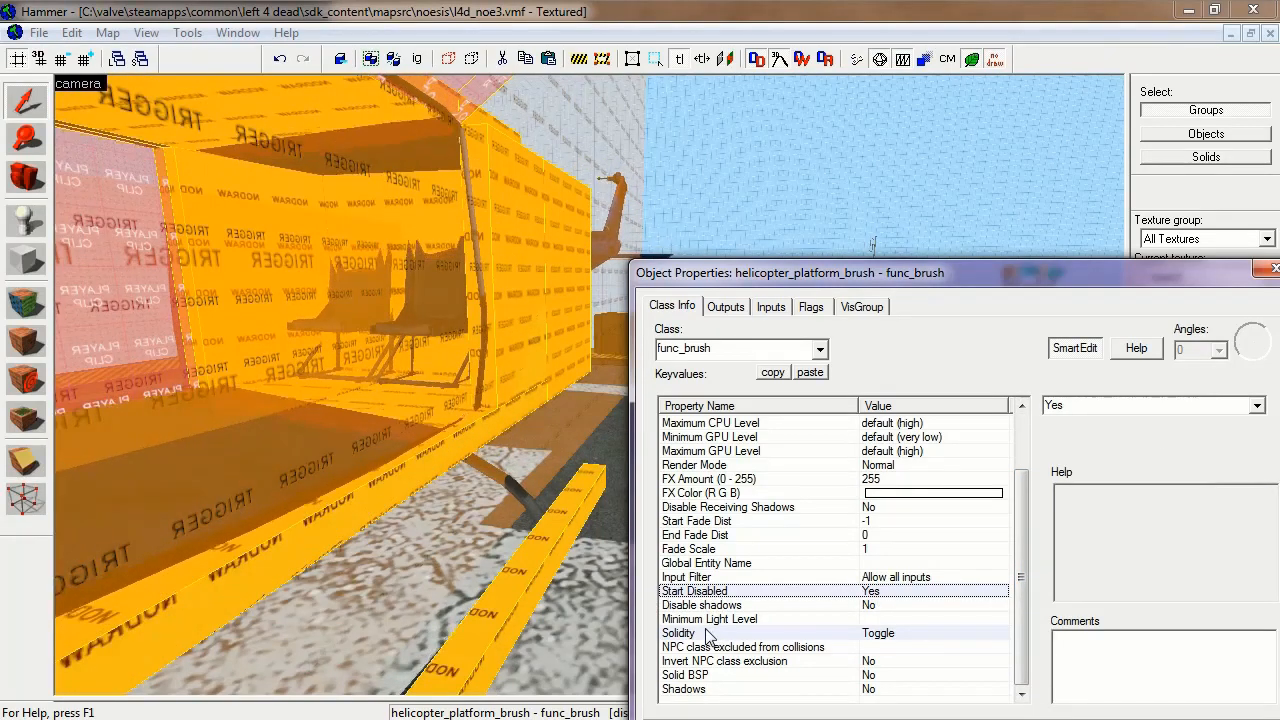
{"action": "left_click", "coordinate": [830, 633]}
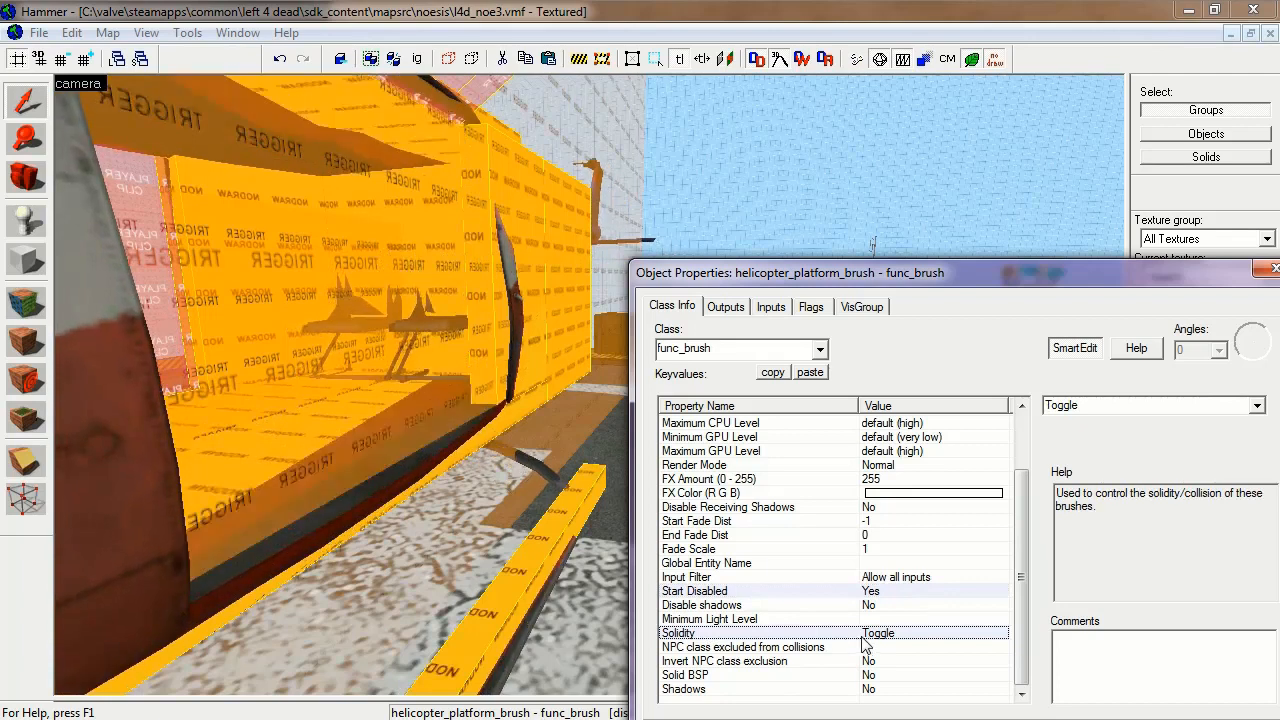
{"action": "key", "text": "ctrl+s"}
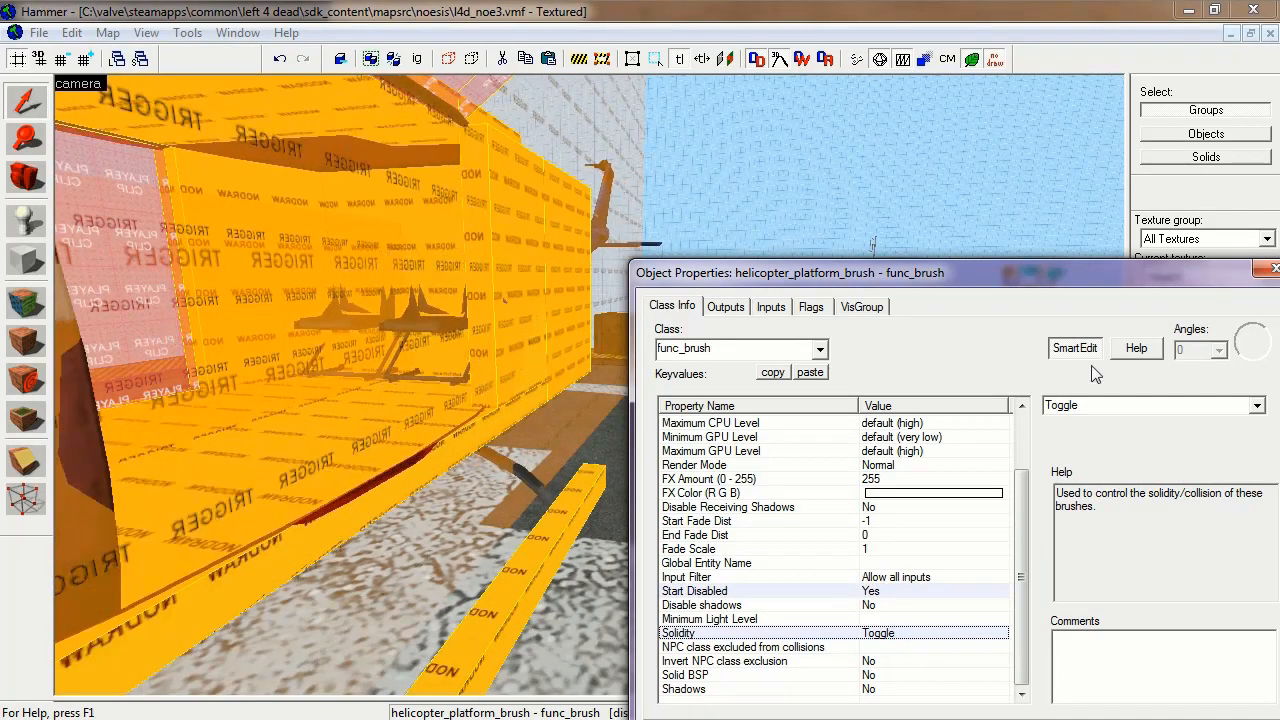
{"action": "left_click", "coordinate": [1266, 270]}
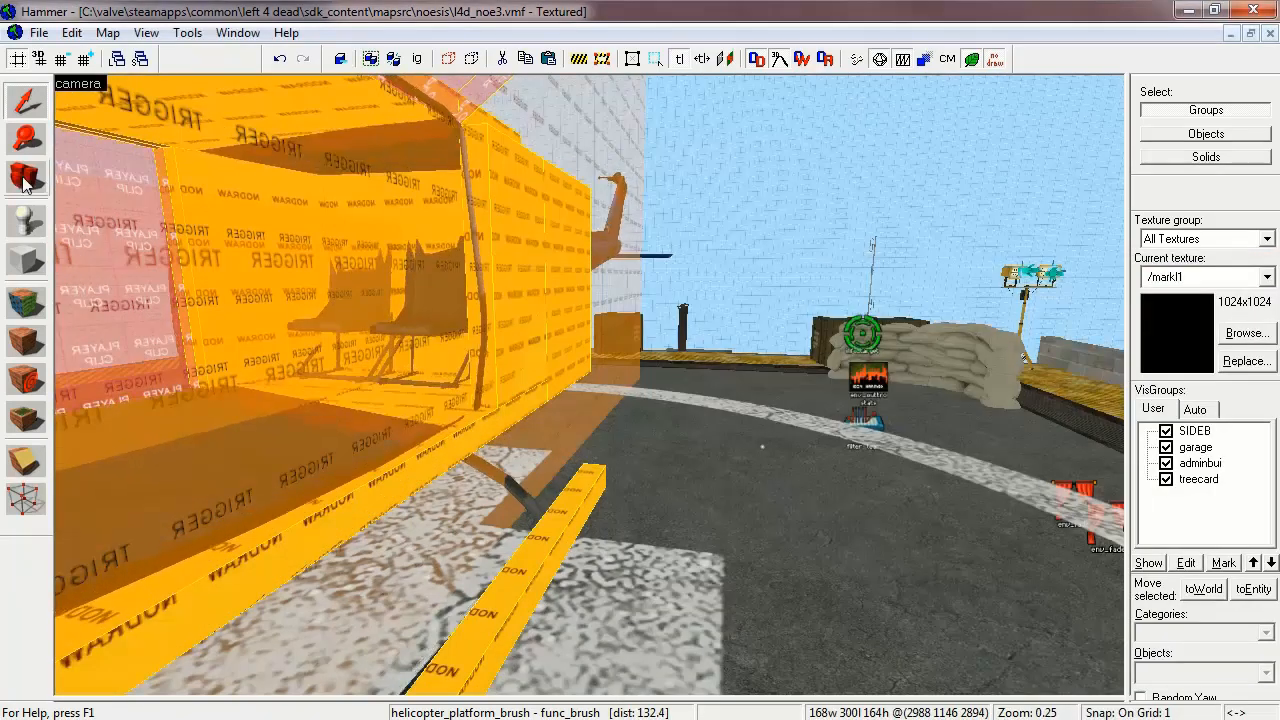
Step: Select the trigger_multiple volume surrounding the helicopter cabin and examine its Start Disabled, Delay Before Reset and Entire Team Number properties
{"action": "left_click", "coordinate": [26, 178]}
{"action": "left_click_drag", "start_coordinate": [589, 385], "coordinate": [589, 385]}
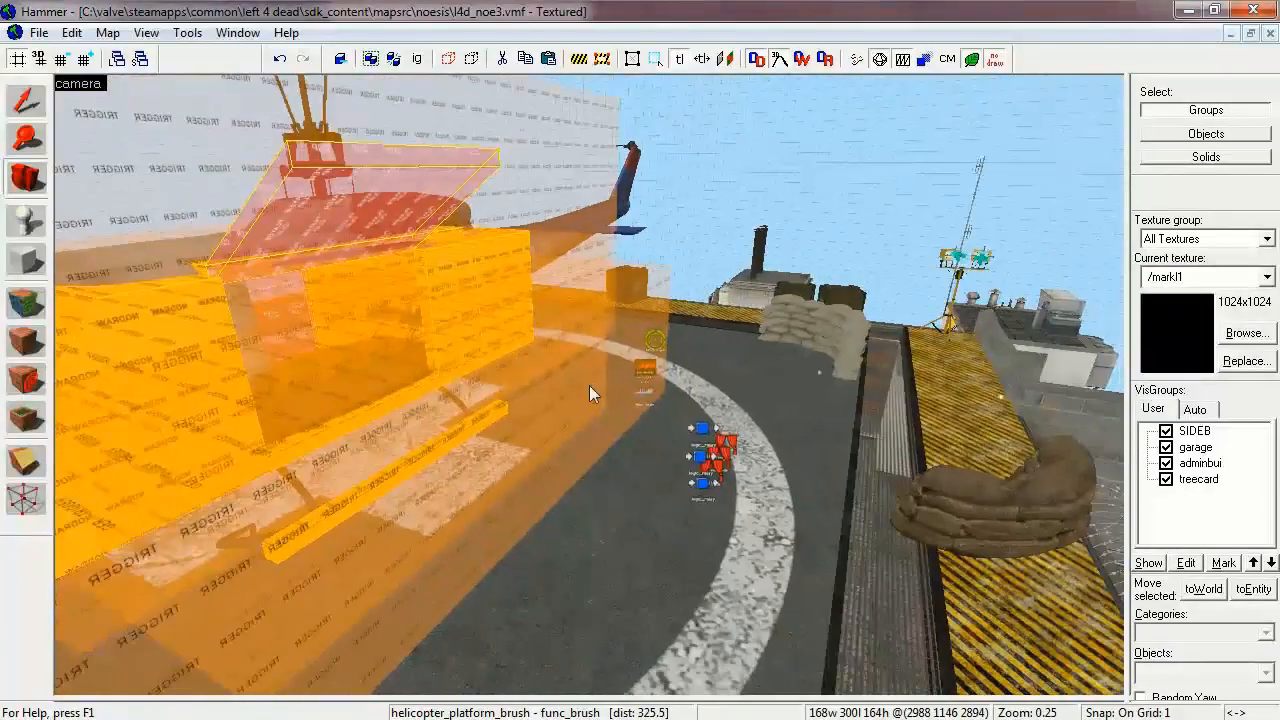
{"action": "key", "text": "shift+s"}
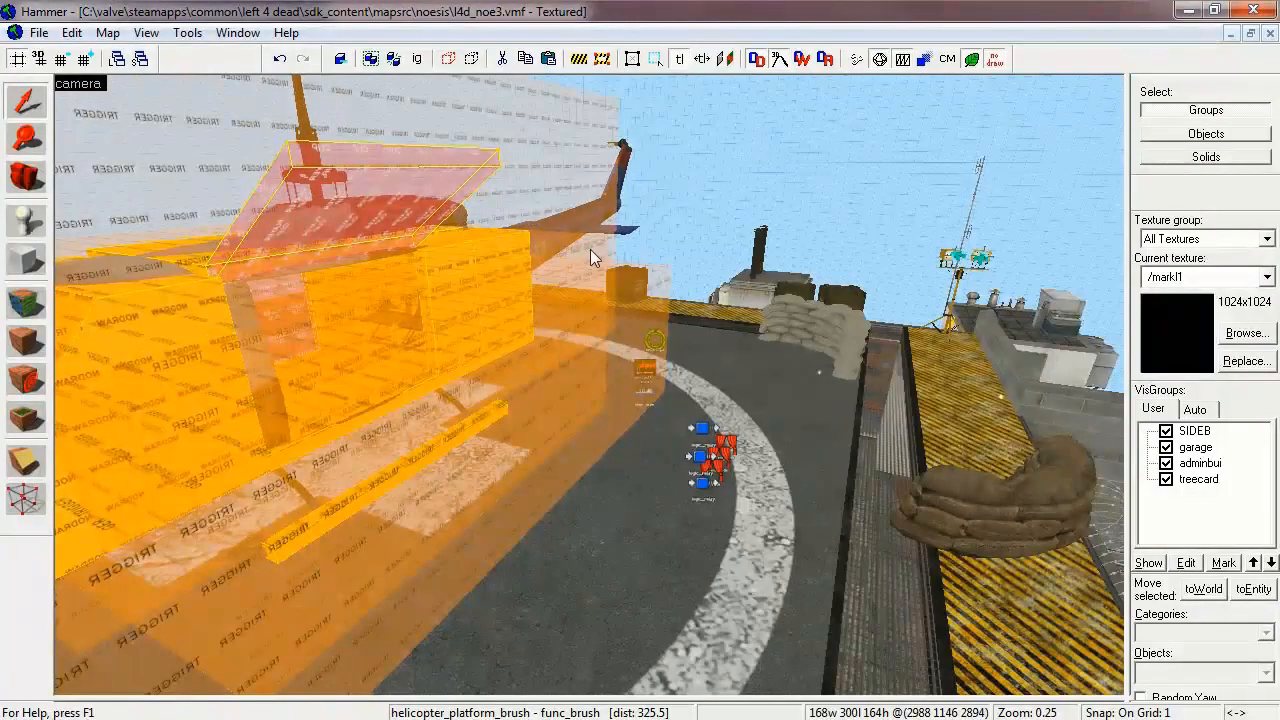
{"action": "left_click", "coordinate": [589, 249]}
{"action": "double_click", "coordinate": [575, 248]}
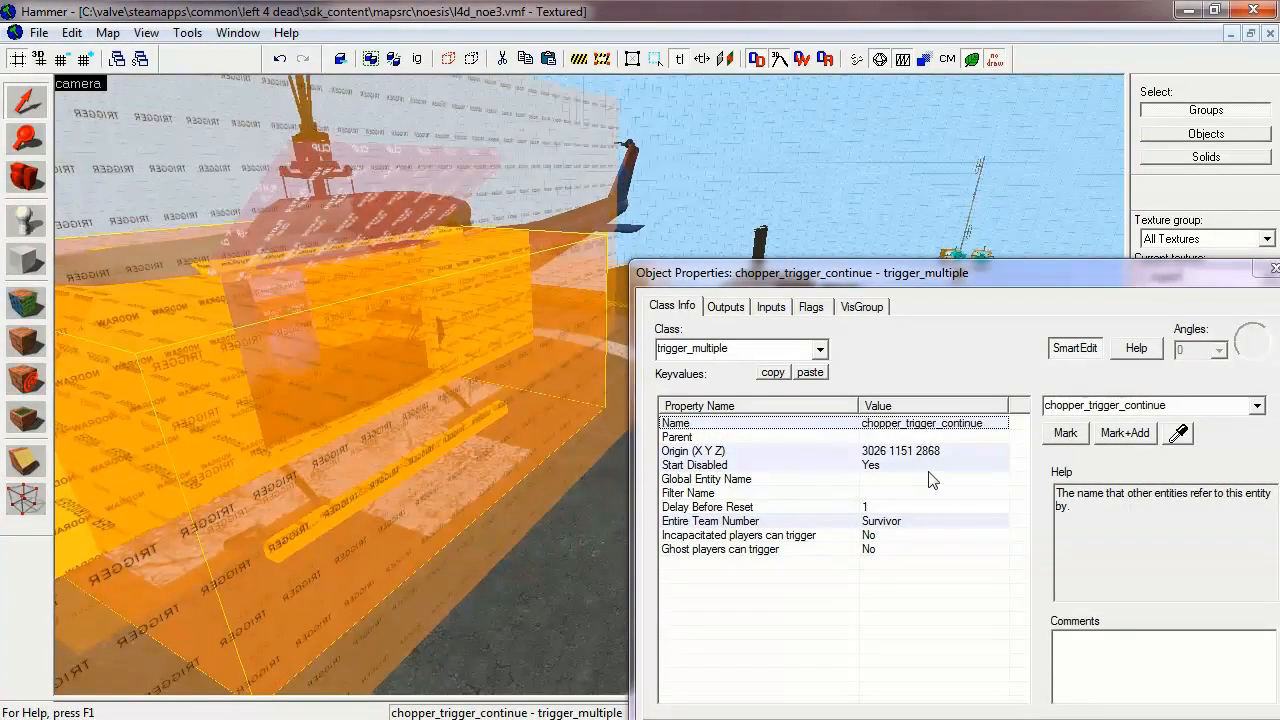
{"action": "left_click", "coordinate": [692, 466]}
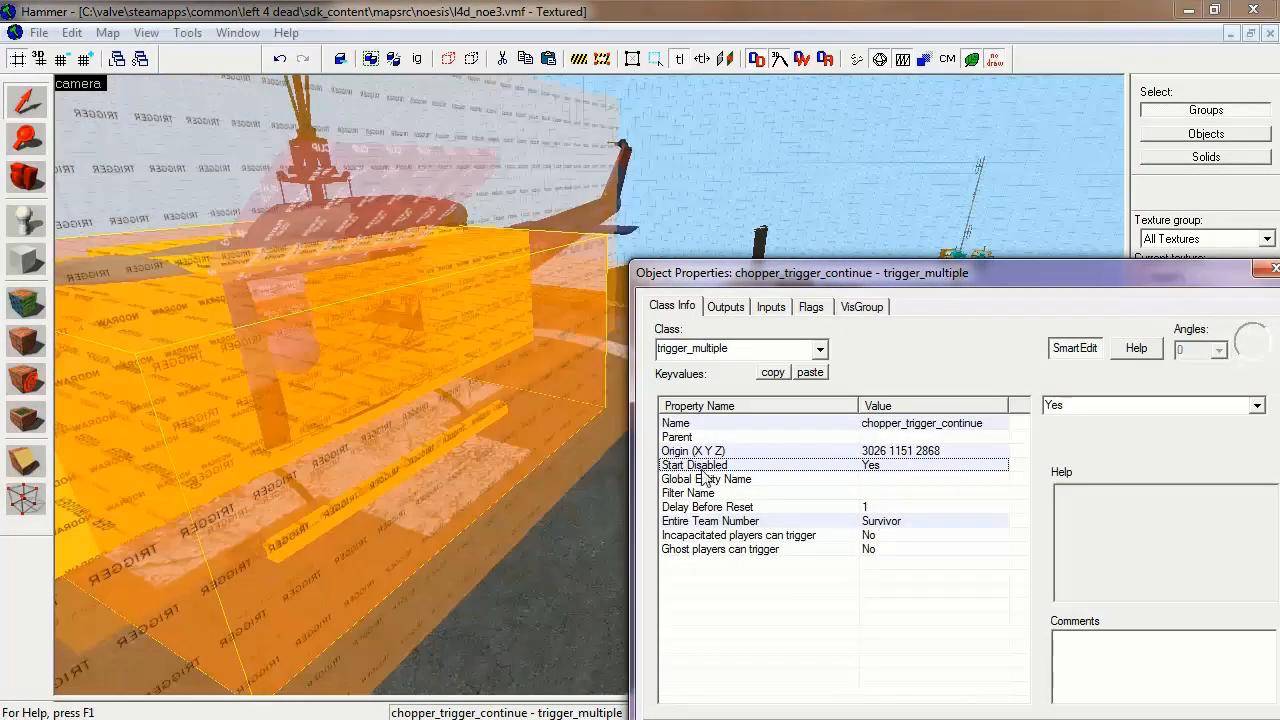
{"action": "left_click", "coordinate": [665, 509]}
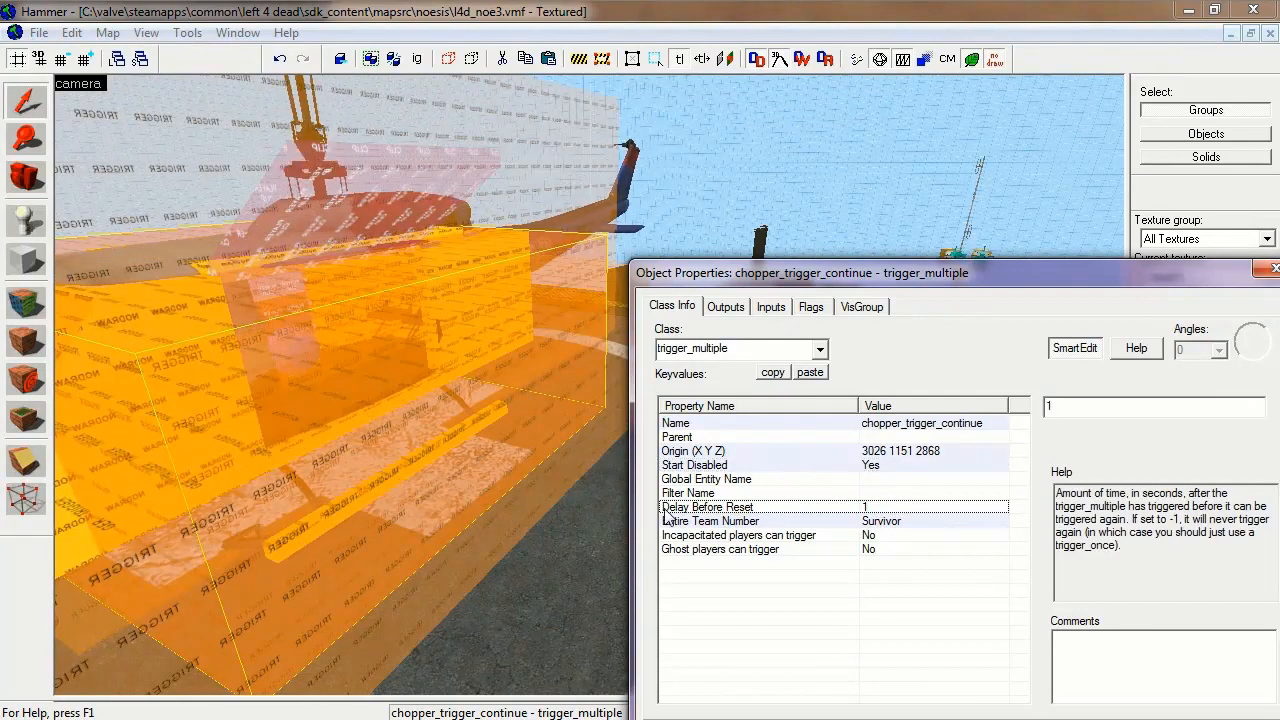
{"action": "left_click", "coordinate": [806, 522]}
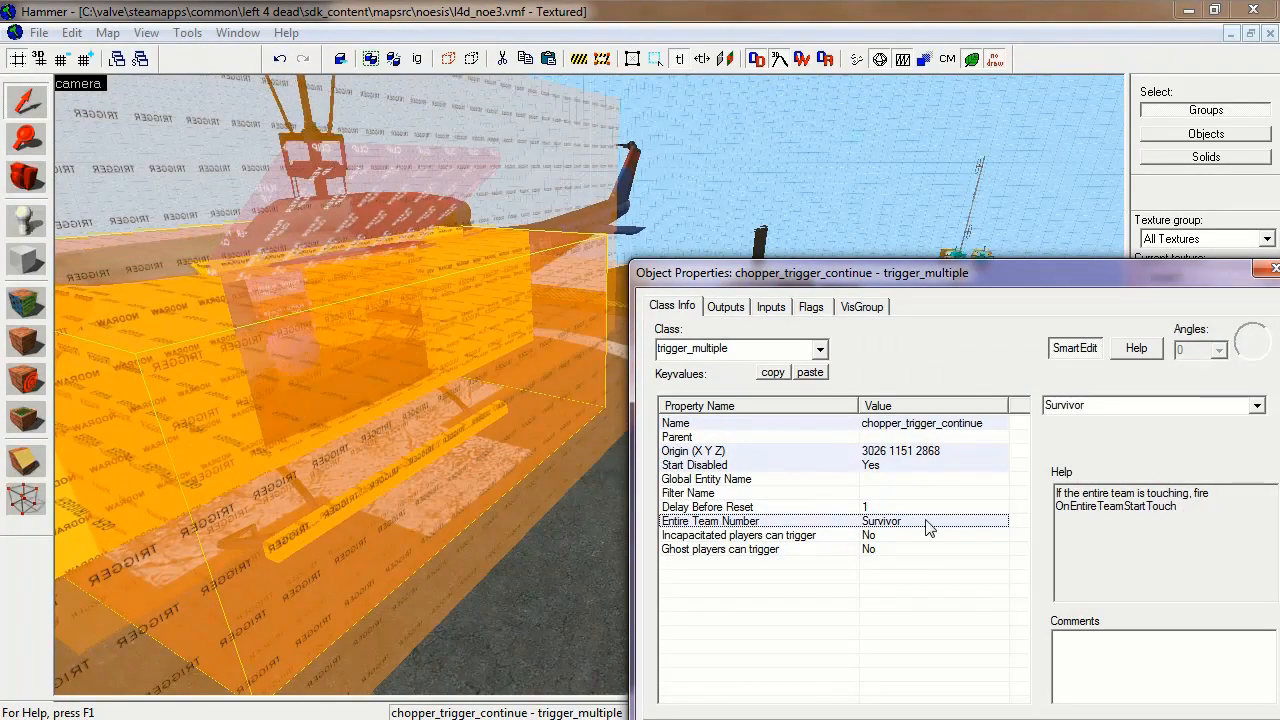
Step: Examine the trigger_multiple's OnEntireTeamStartTouch output to helicopter_continue_relay and close its properties
{"action": "left_click", "coordinate": [742, 316]}
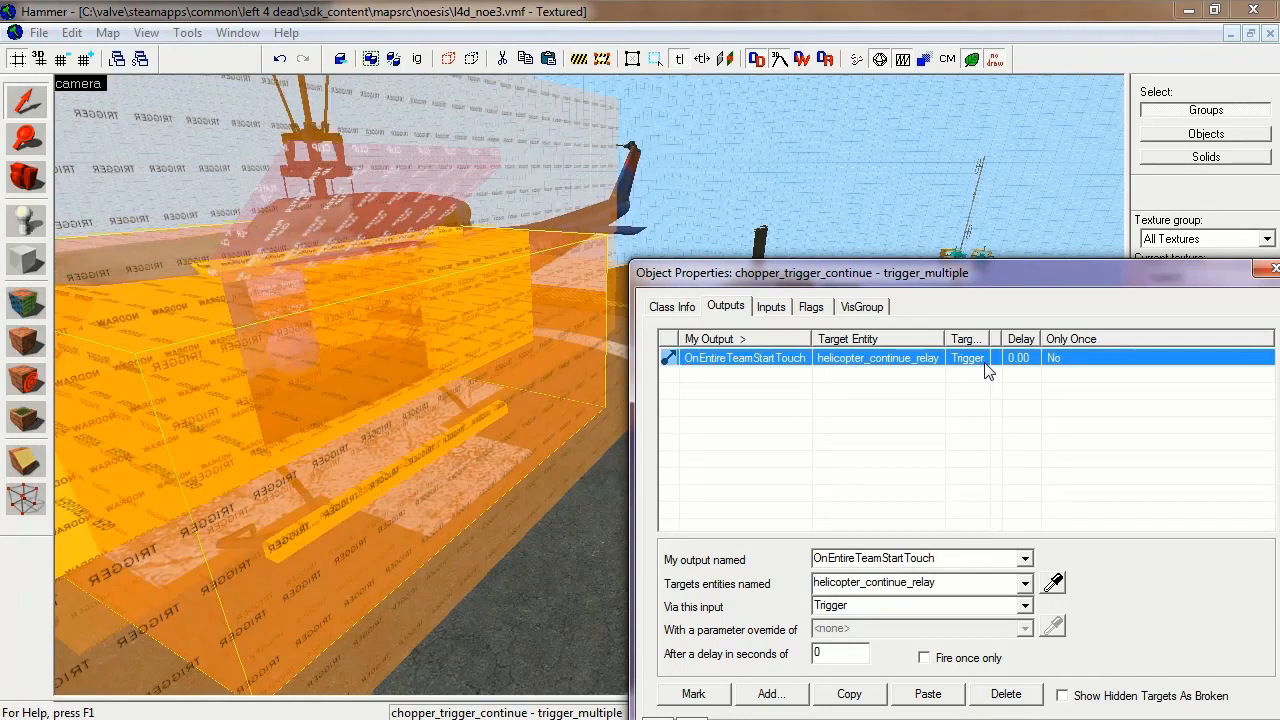
{"action": "left_click_drag", "start_coordinate": [1102, 275], "coordinate": [898, 213]}
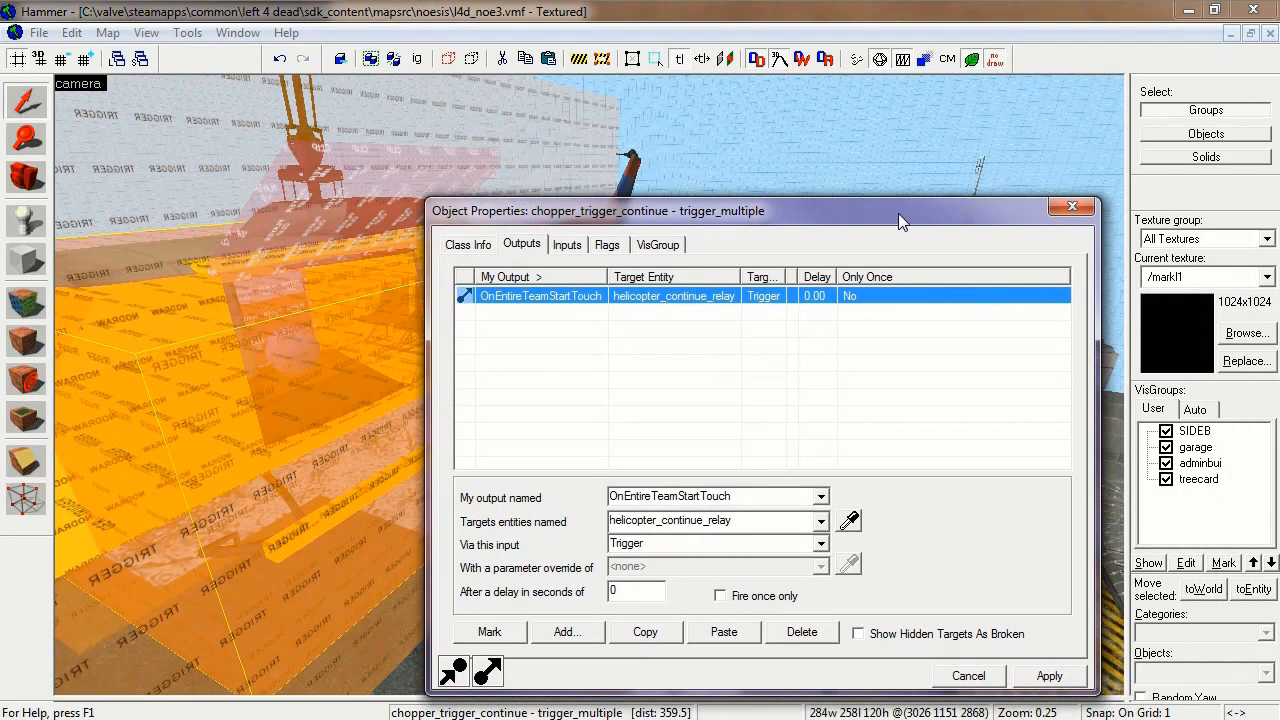
{"action": "left_click", "coordinate": [1072, 208]}
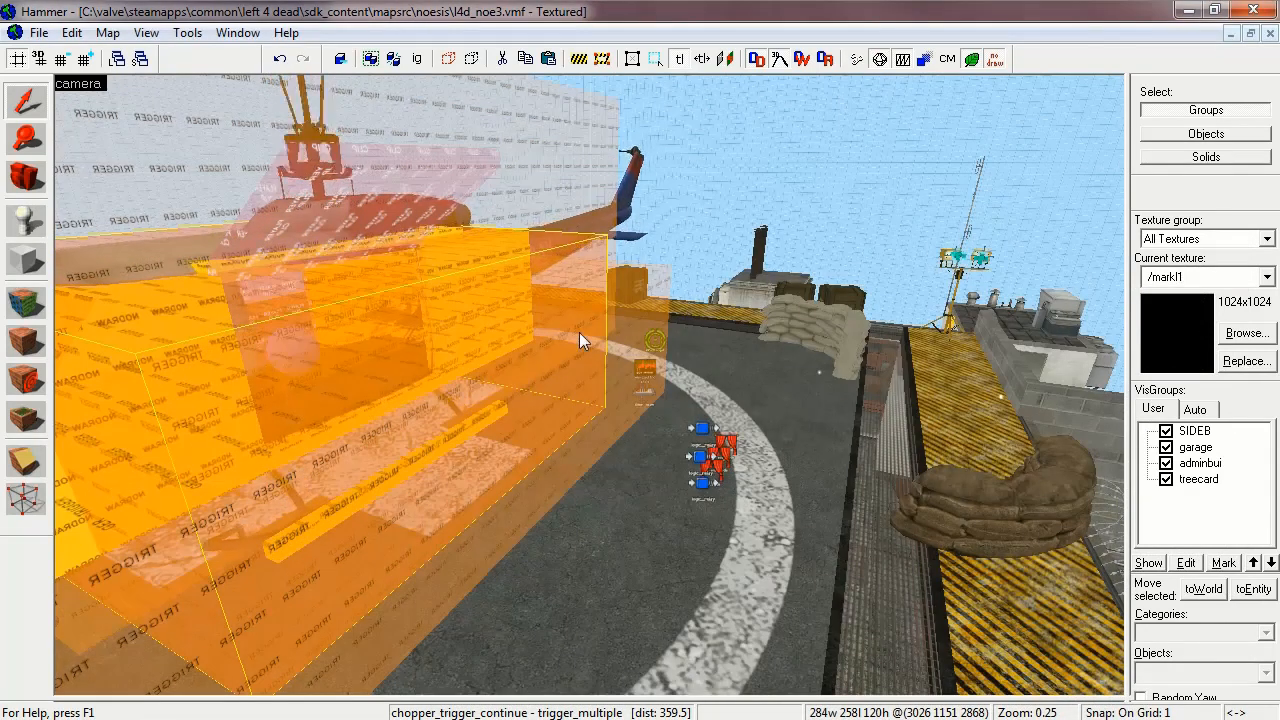